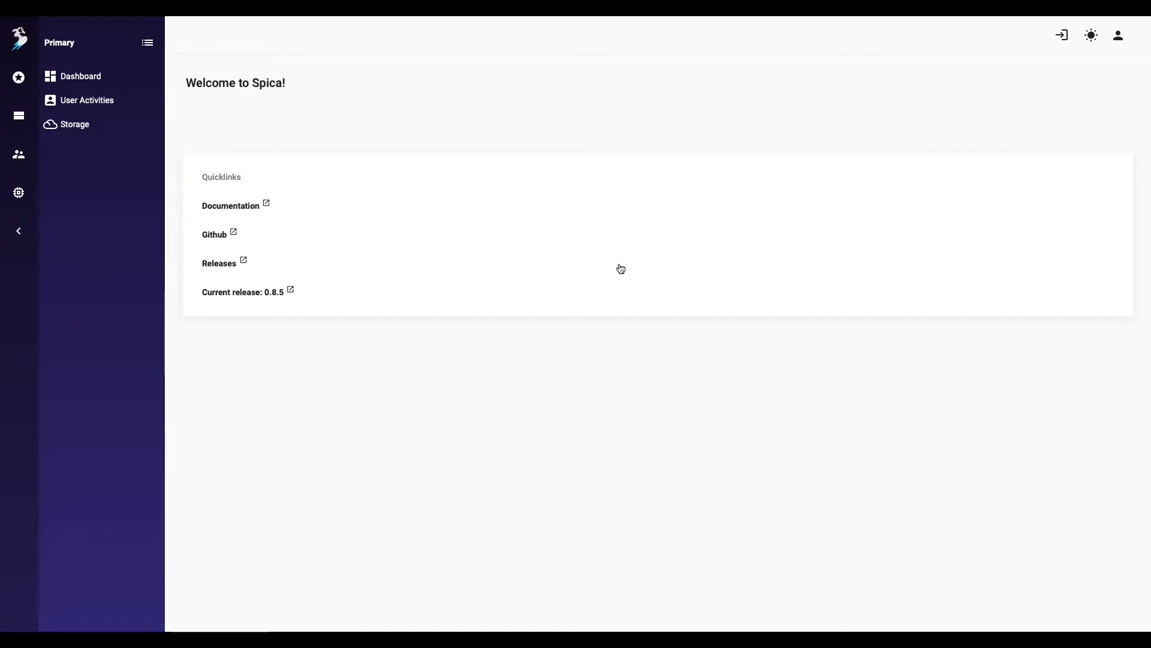
Step: Go to Access Management > Identities and start adding a new identity
click(19, 157)
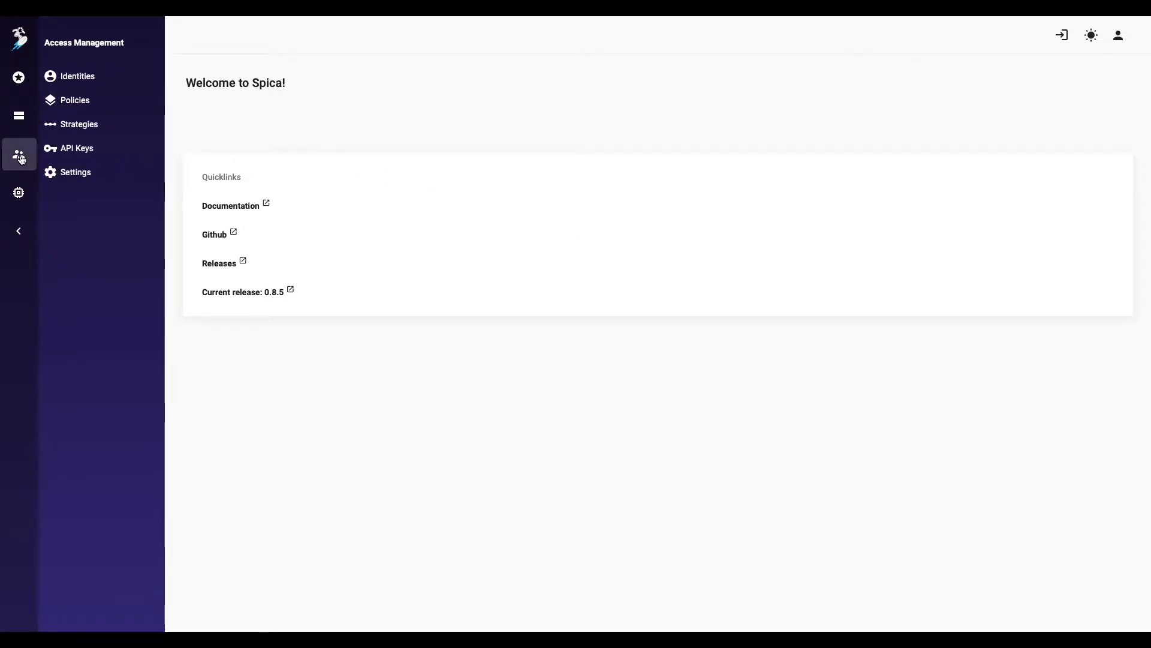
click(99, 76)
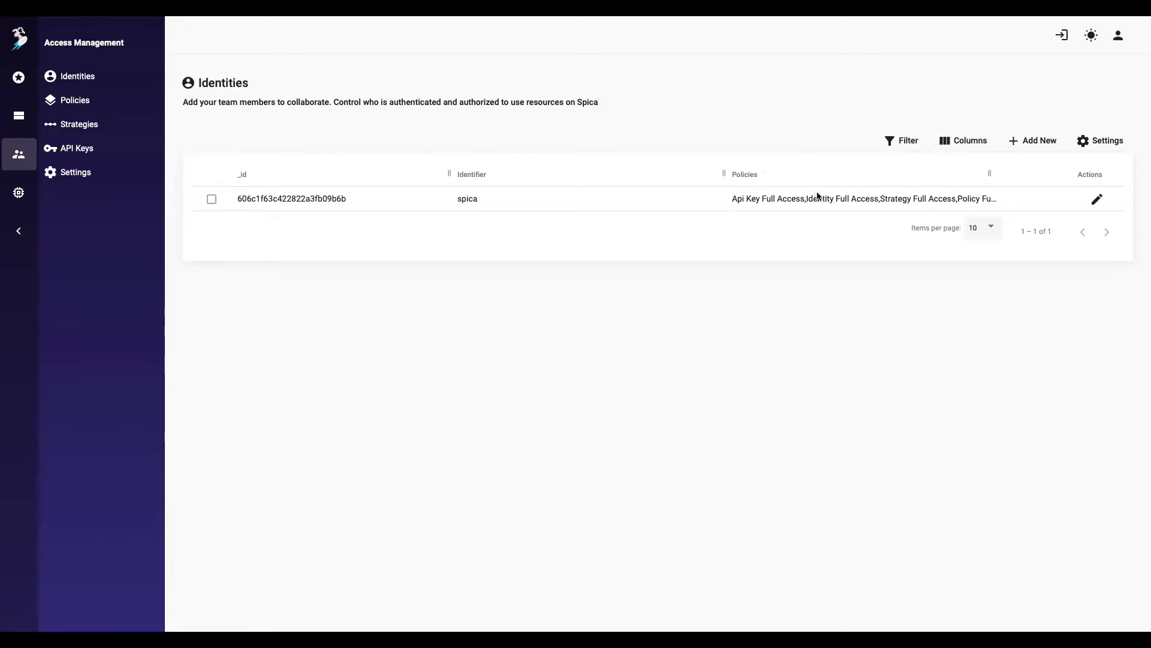
click(1029, 140)
Step: Create and save the identity user1 with a password
click(804, 183)
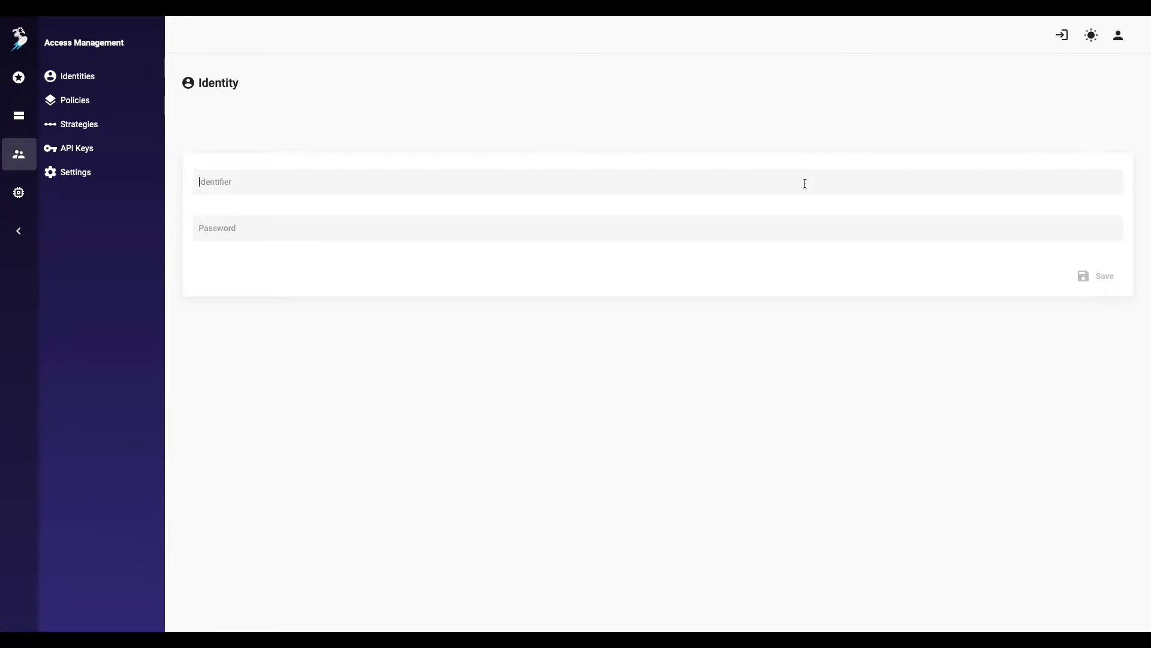
text(user1)
key(Tab)
text(user1)
click(1098, 273)
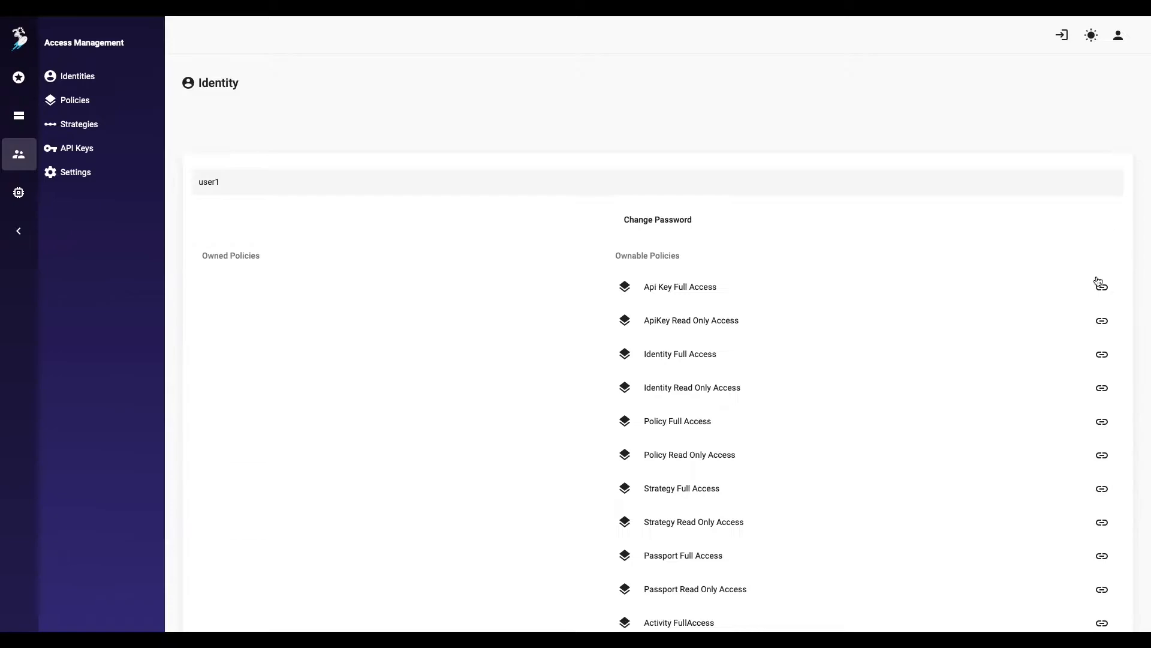
Step: Attach the Bucket Full Access policy to user1 and save
scroll(972, 407, down, 7)
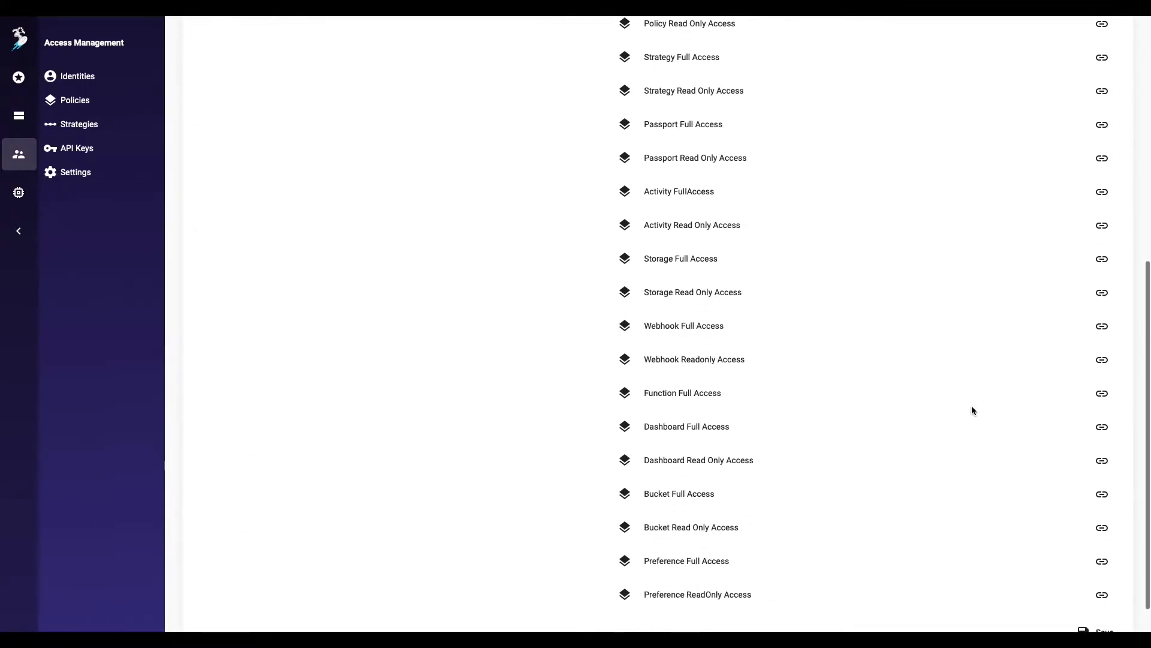
click(1105, 460)
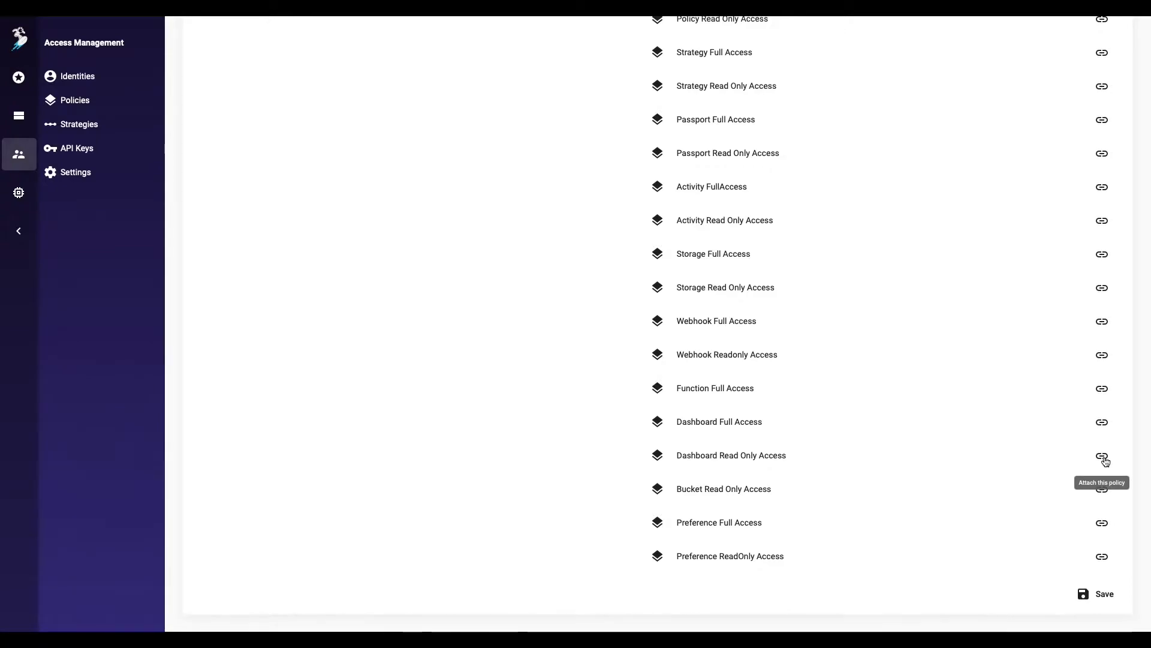
click(1106, 593)
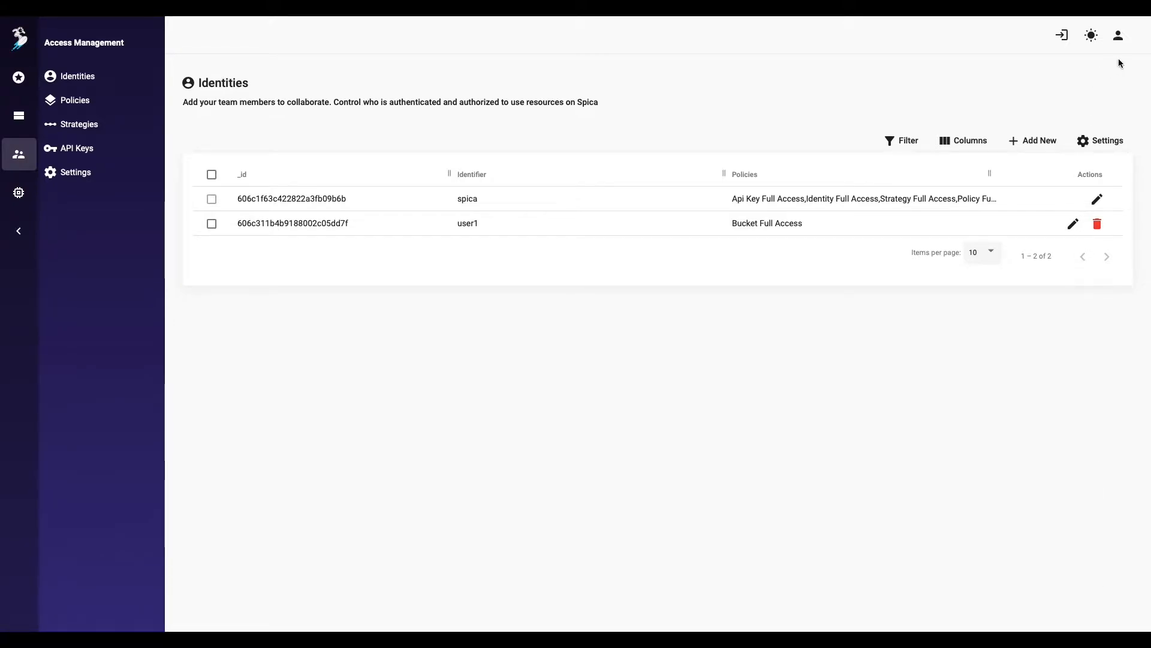
Step: Log out, sign in as user1, and open the Product Owners bucket
click(1118, 36)
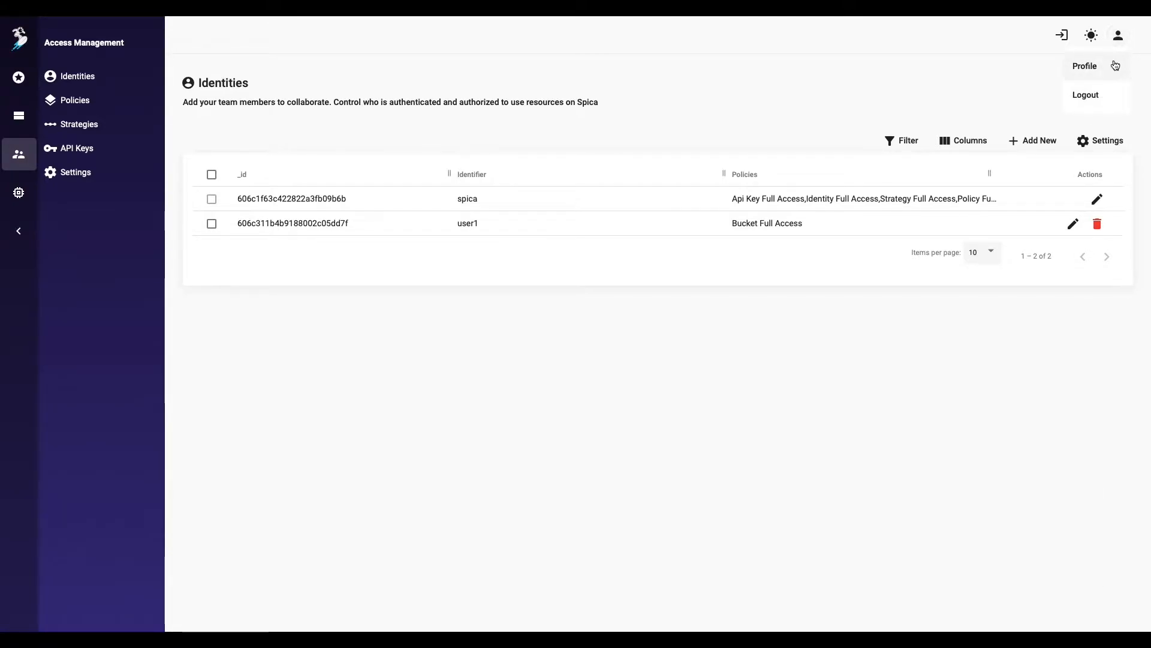
click(1104, 94)
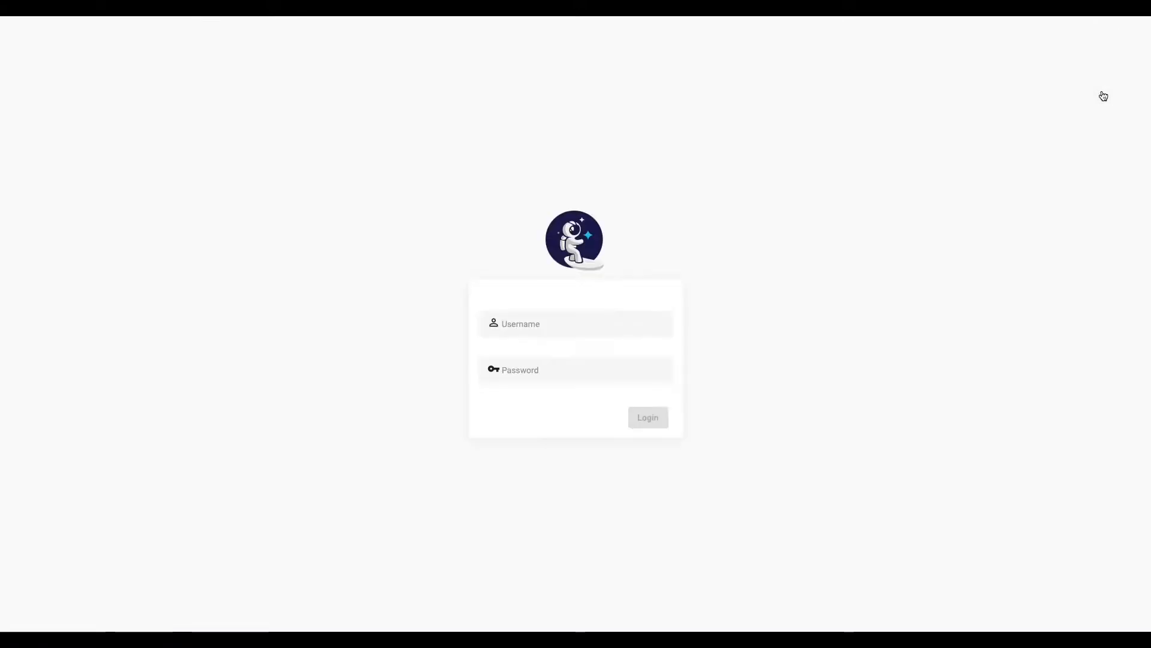
text(user1•••••)
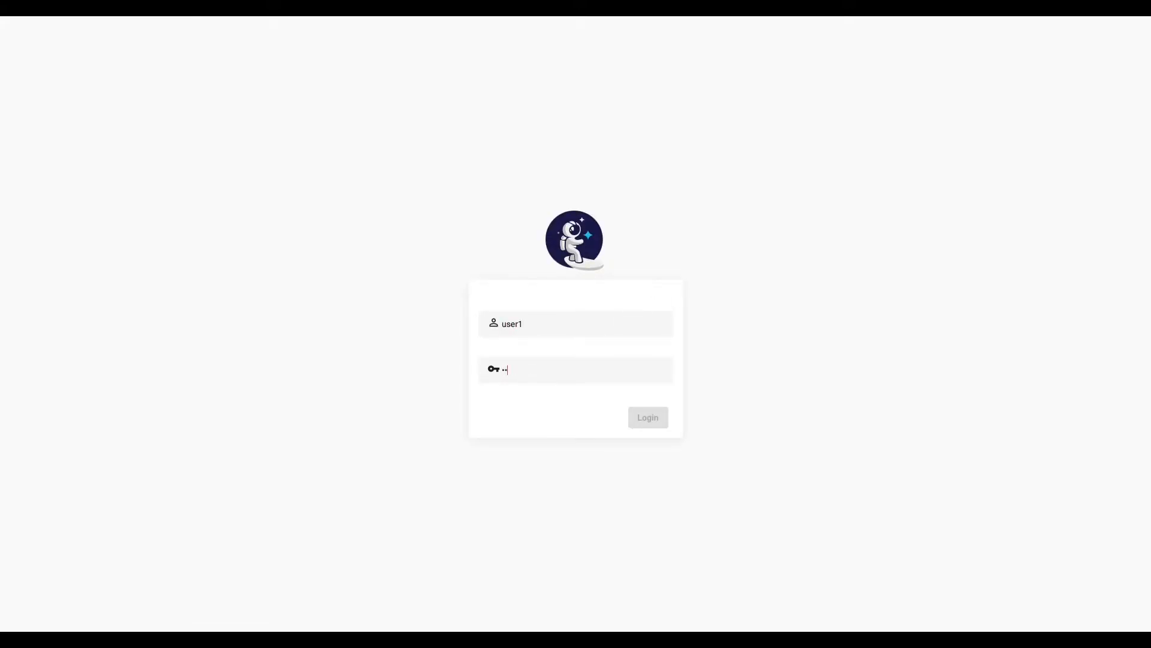
click(649, 415)
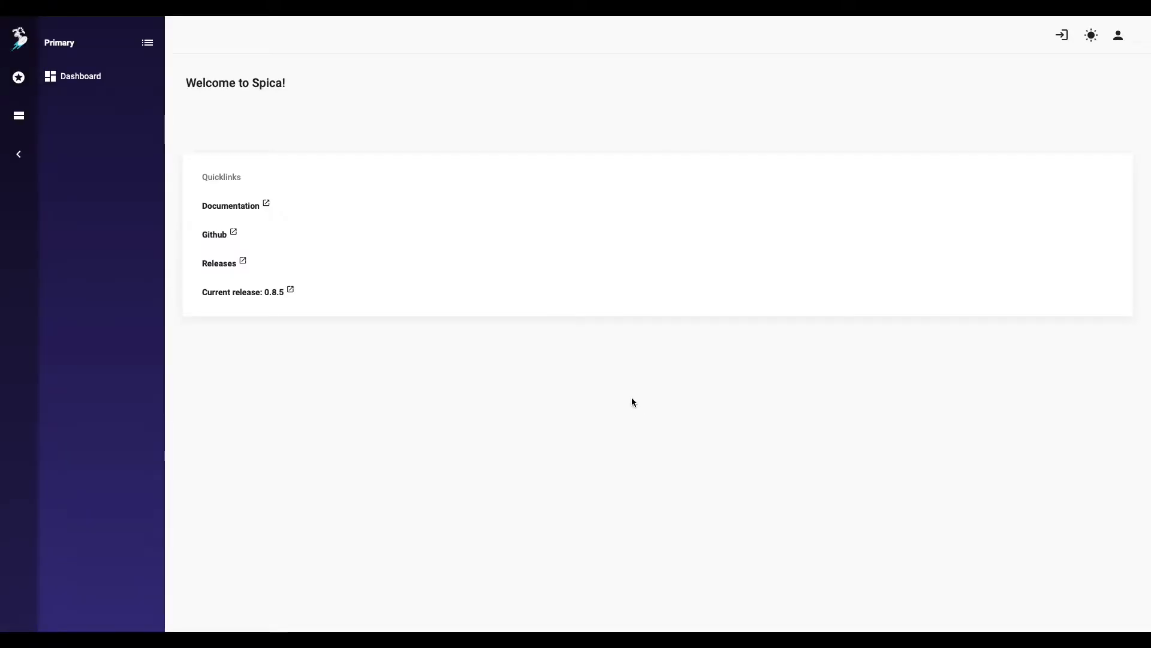
click(25, 118)
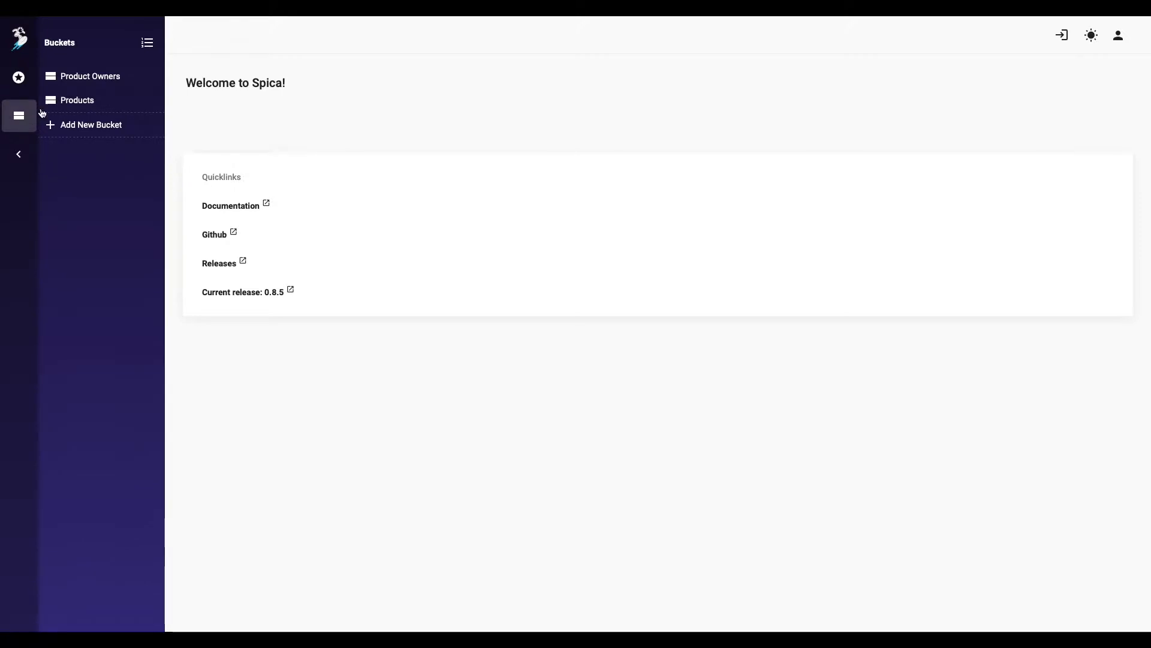
click(95, 77)
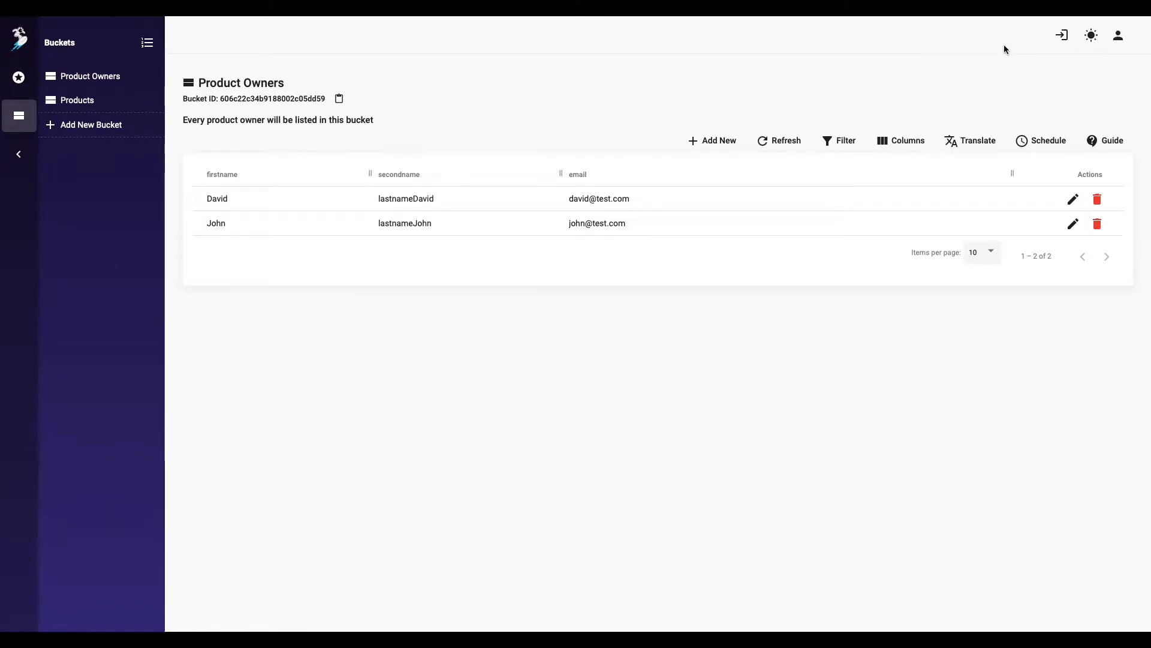
Step: Log out of user1 and sign back in as spica
click(1118, 35)
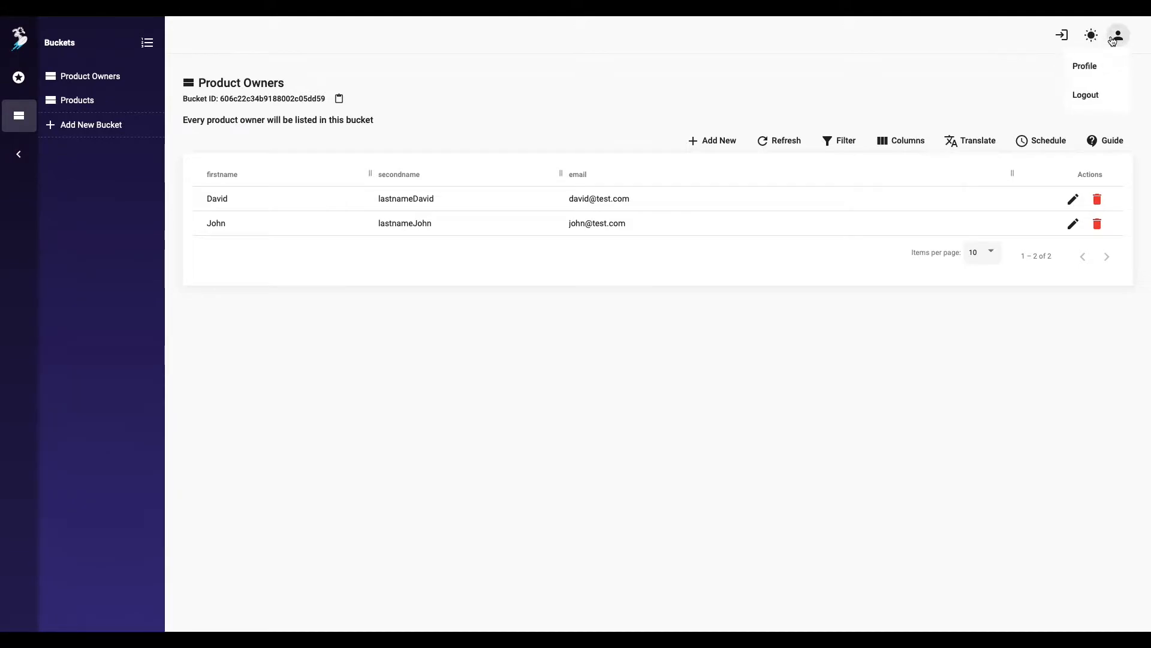
click(1086, 95)
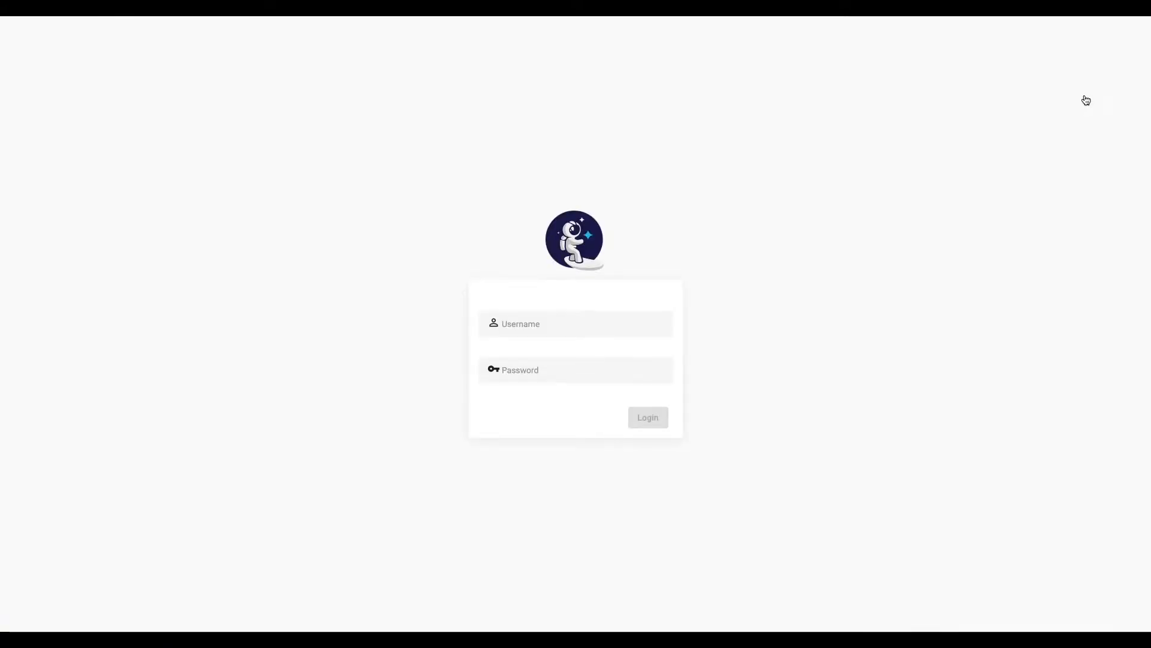
click(574, 322)
text(spi123456)
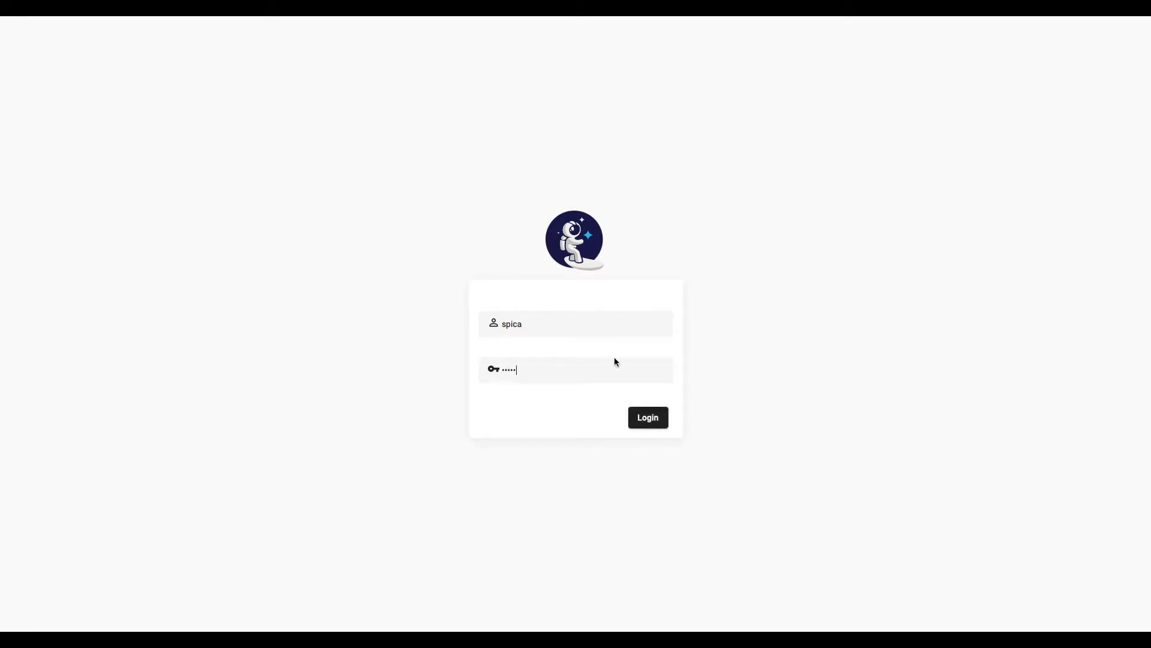
click(647, 419)
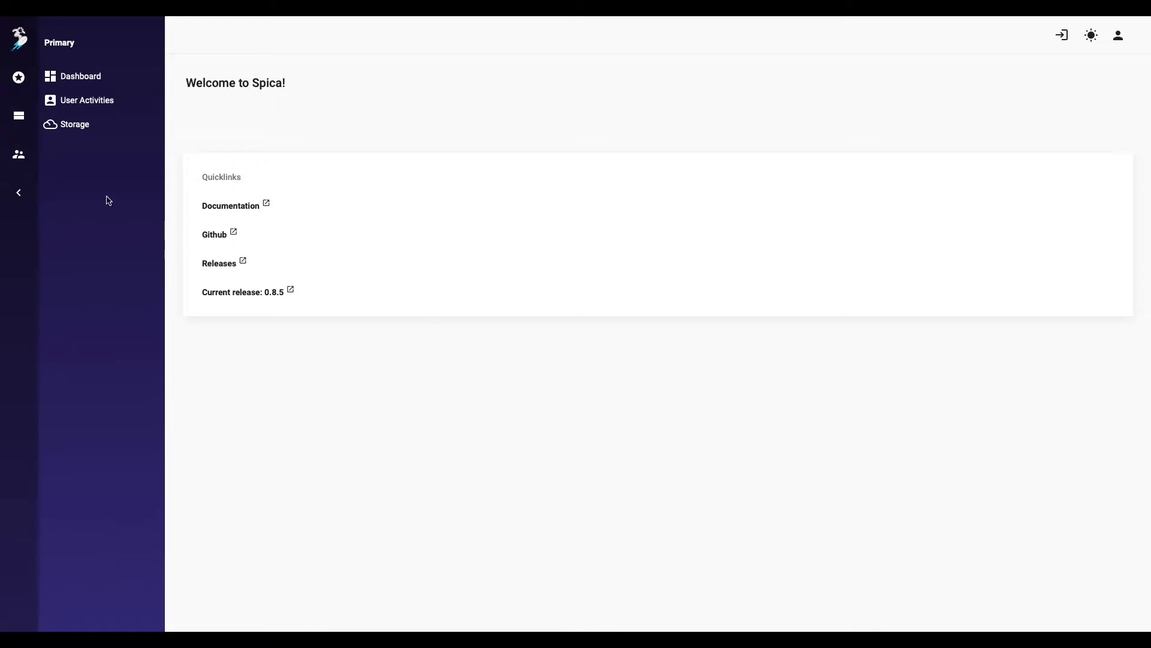
Step: Delete the user1 identity, confirming by entering user1 as the answer
click(19, 154)
click(80, 77)
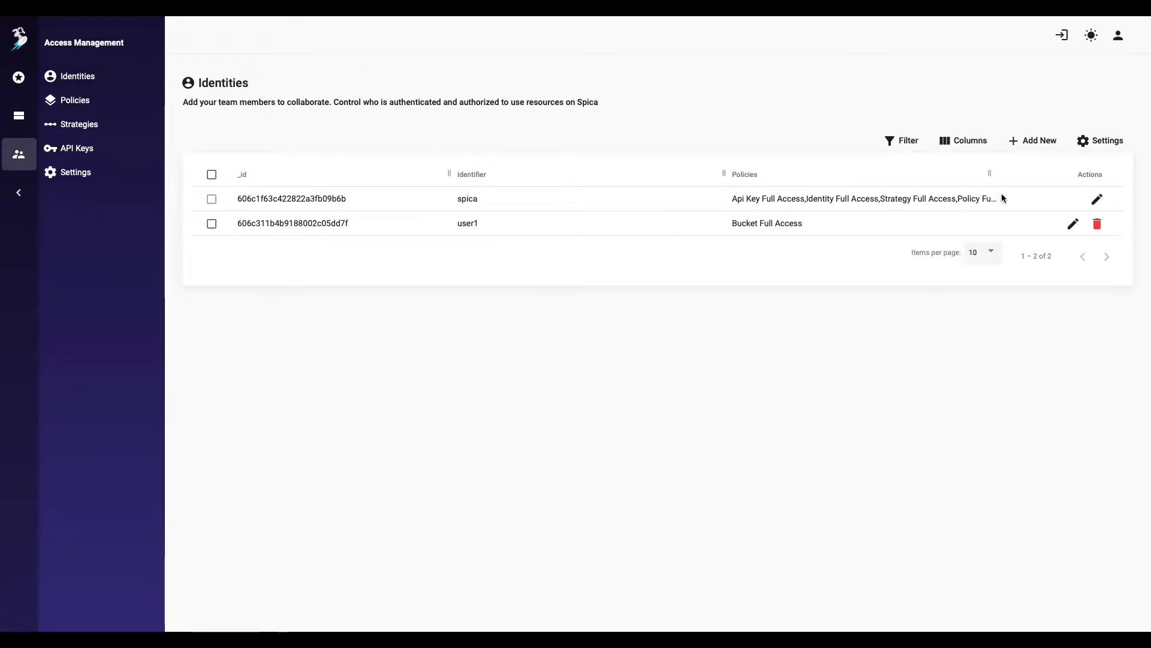
click(1097, 224)
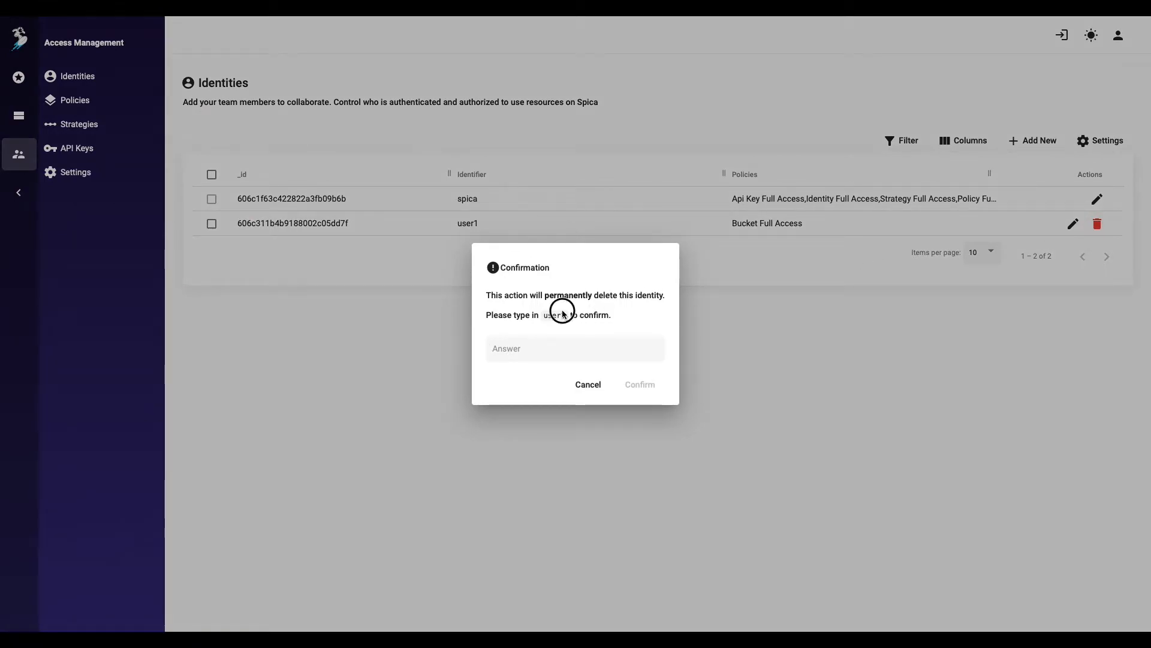
double_click(559, 314)
key(ctrl+c)
click(557, 347)
key(ctrl+v)
click(637, 384)
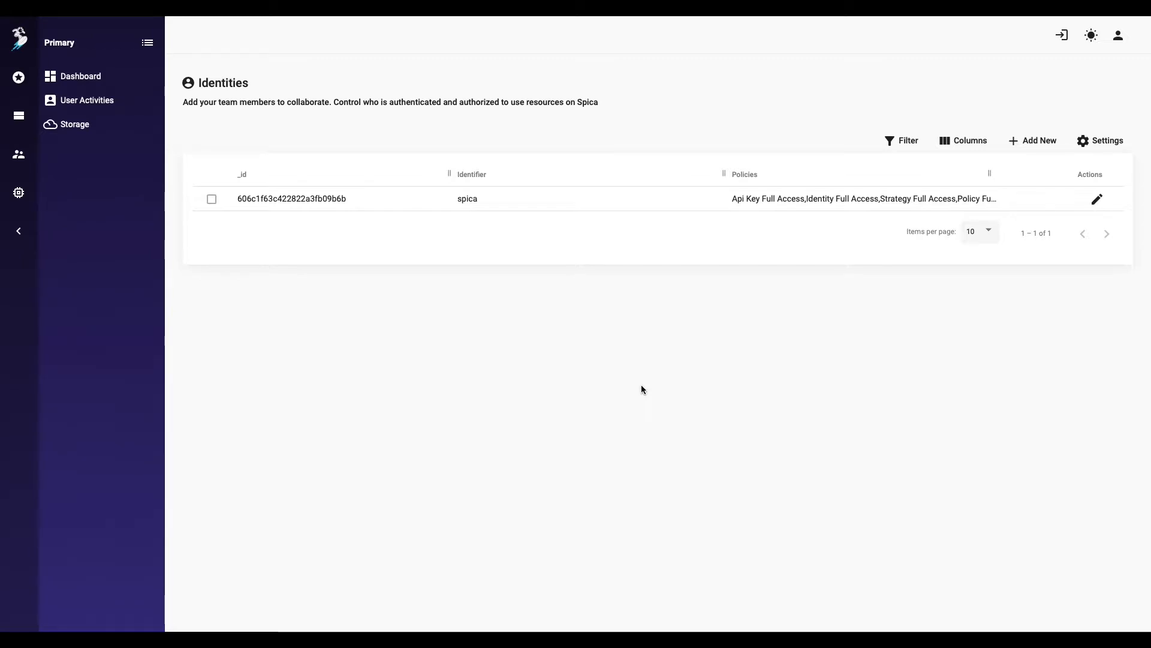
key(ctrl+Left)
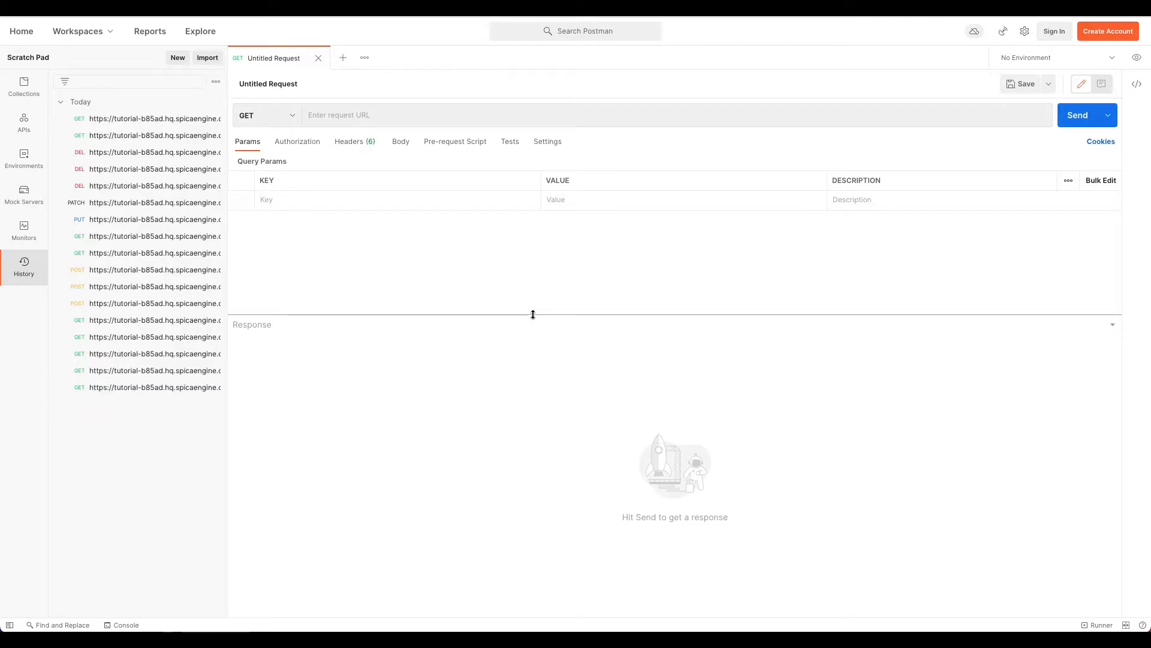
click(429, 113)
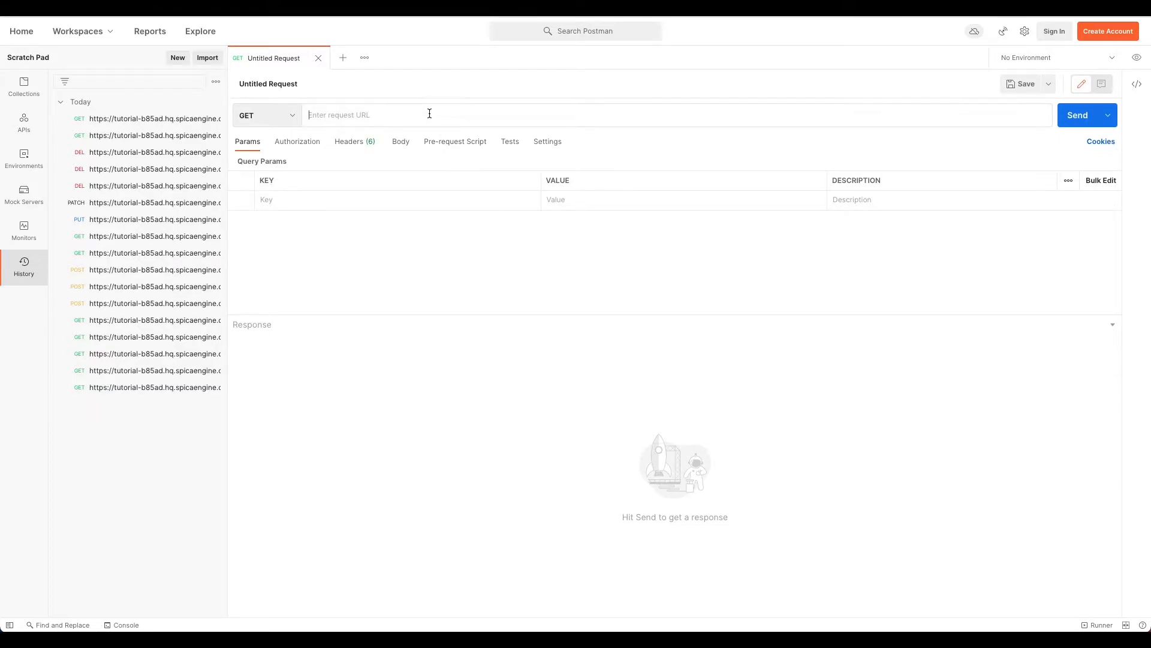
text(https:)
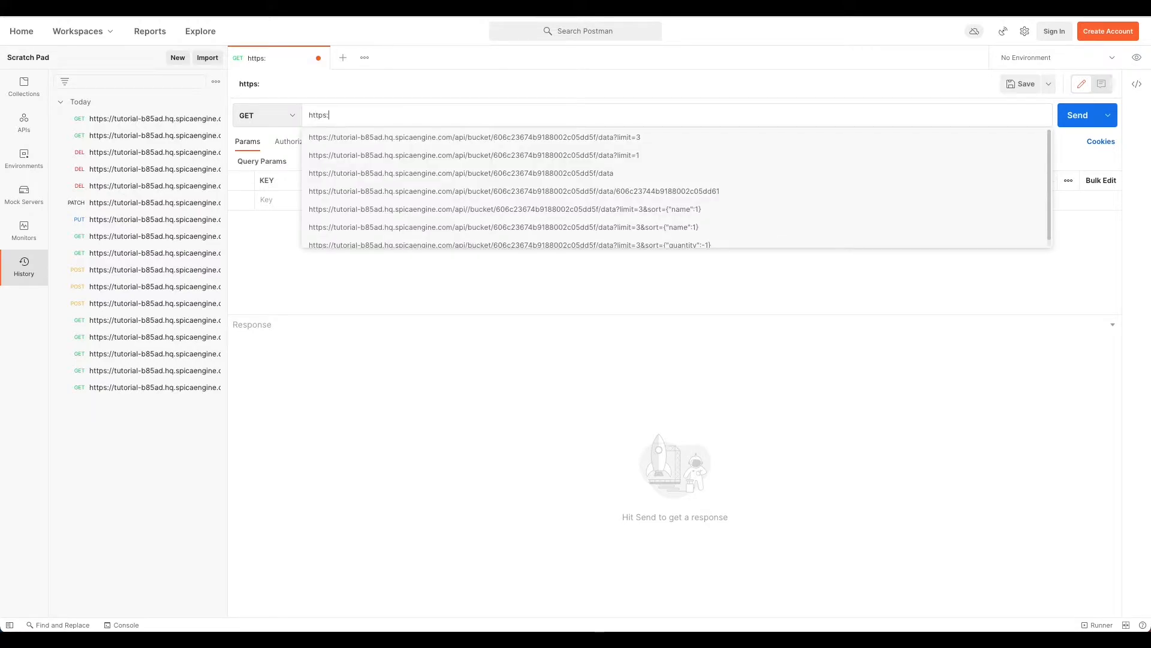
text(/tutorial)
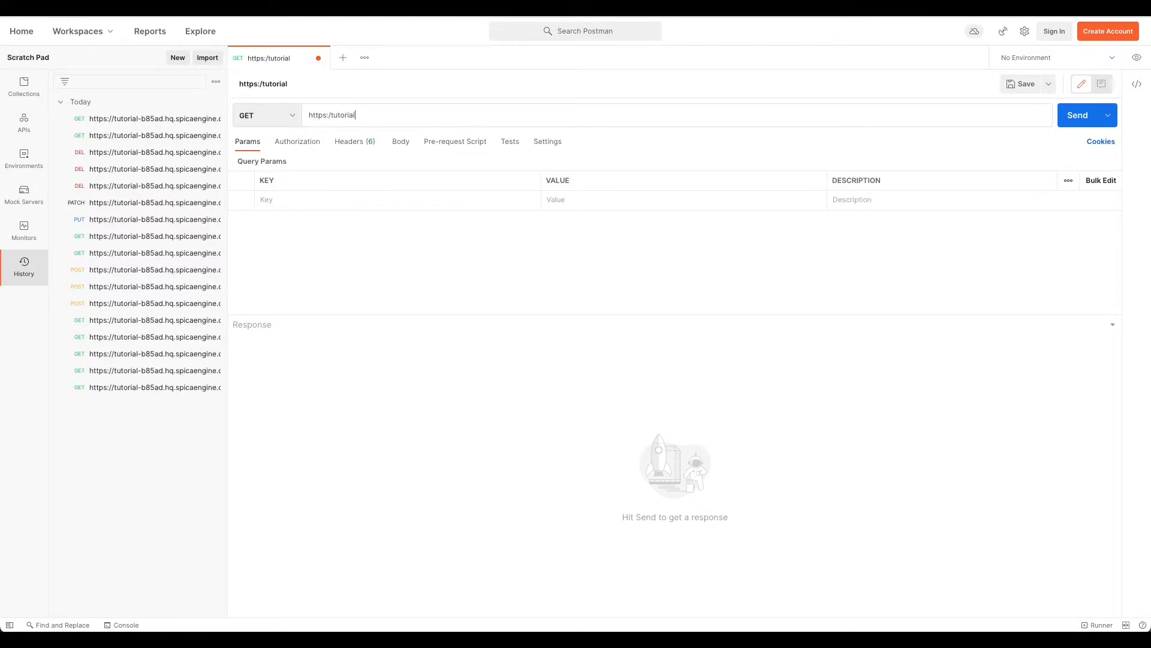
text(-b85)
text(ad.hq.soş)
text(pi)
text(caengine.com/a)
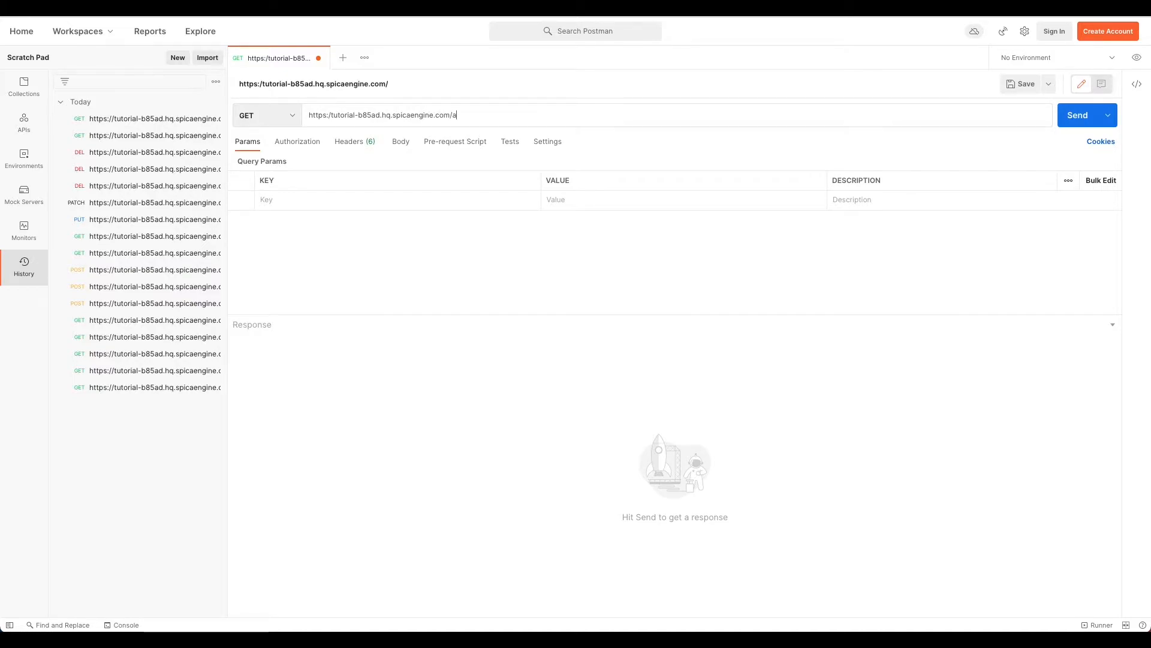
text(pi/ps)
text(spo)
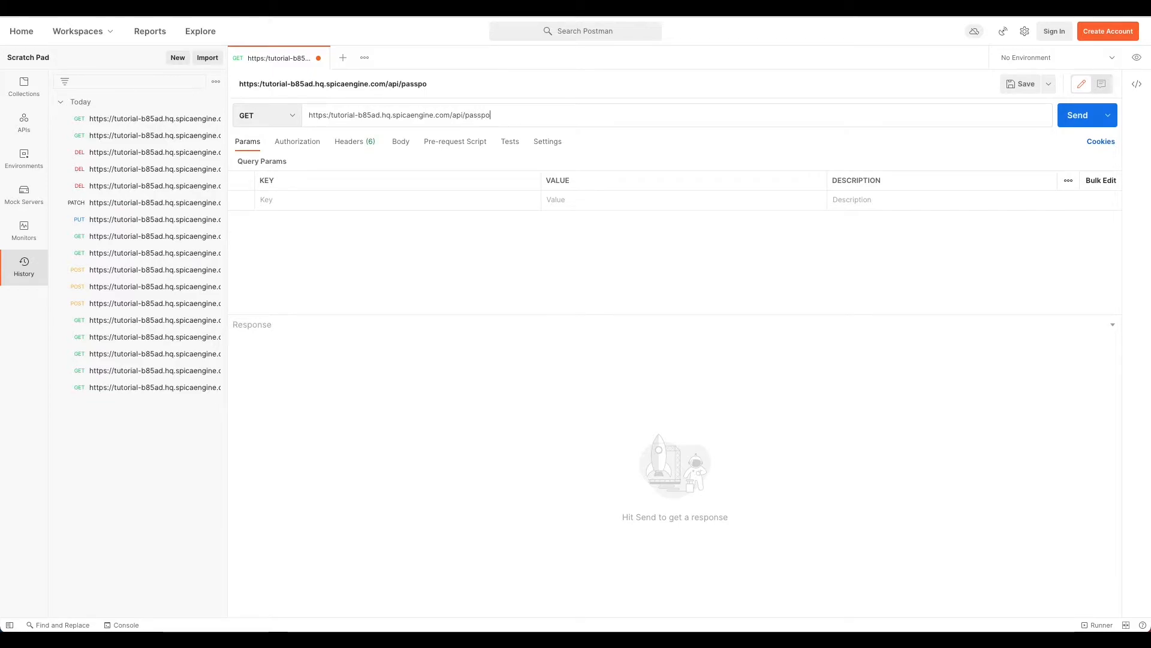
text(rt/identity)
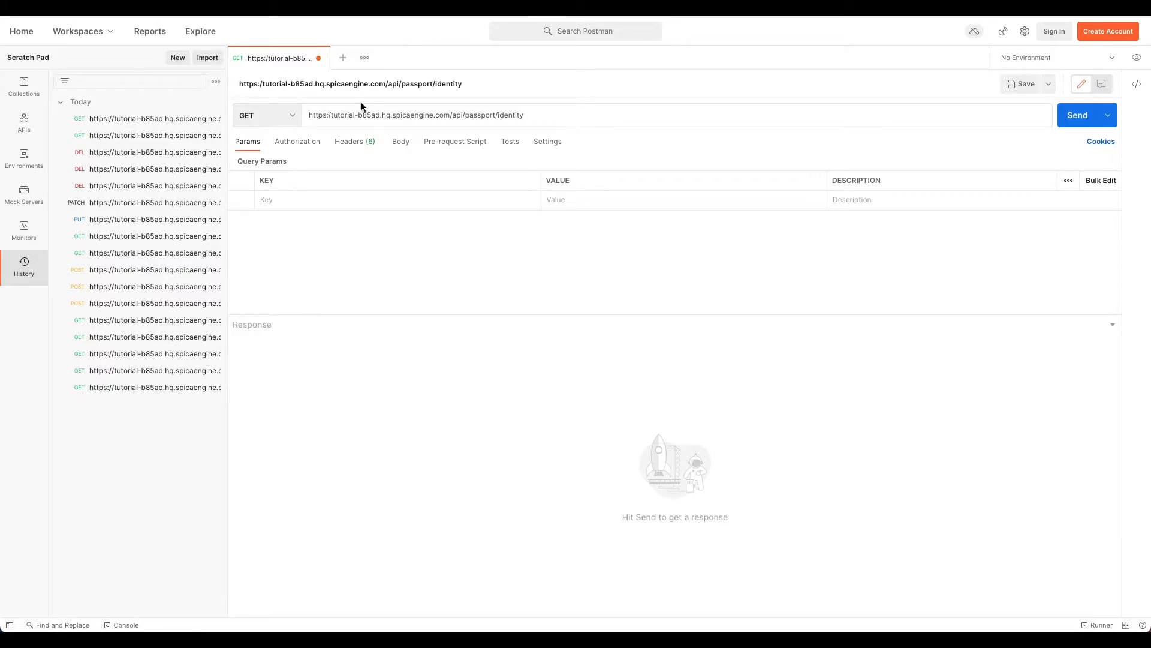
click(288, 114)
click(291, 162)
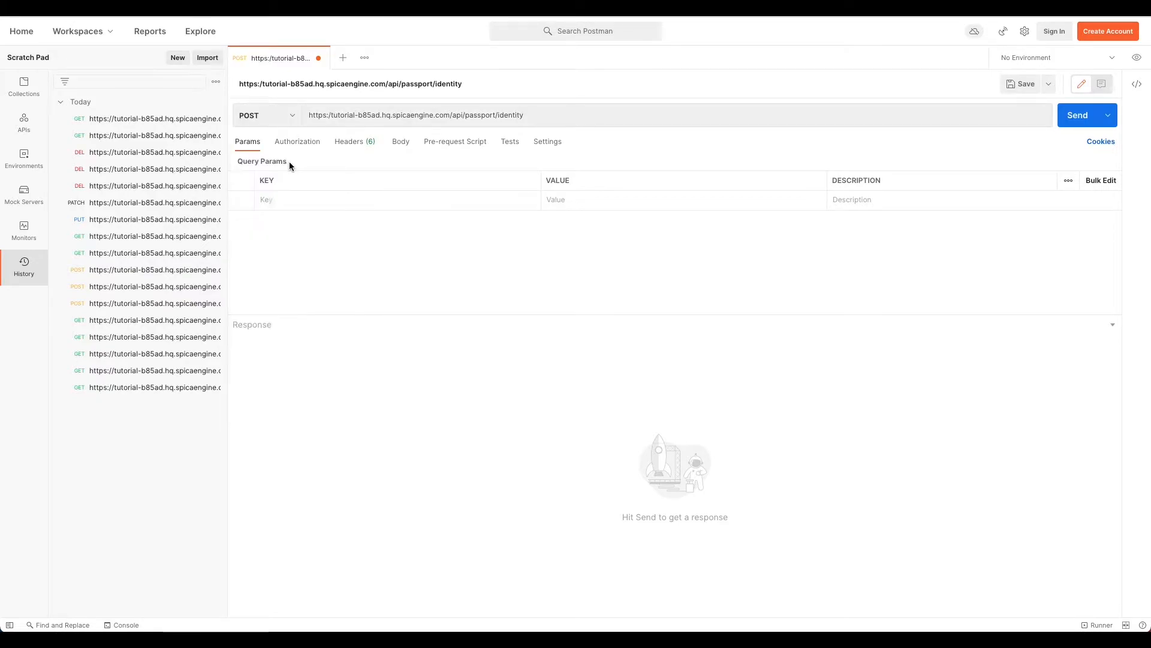
click(400, 146)
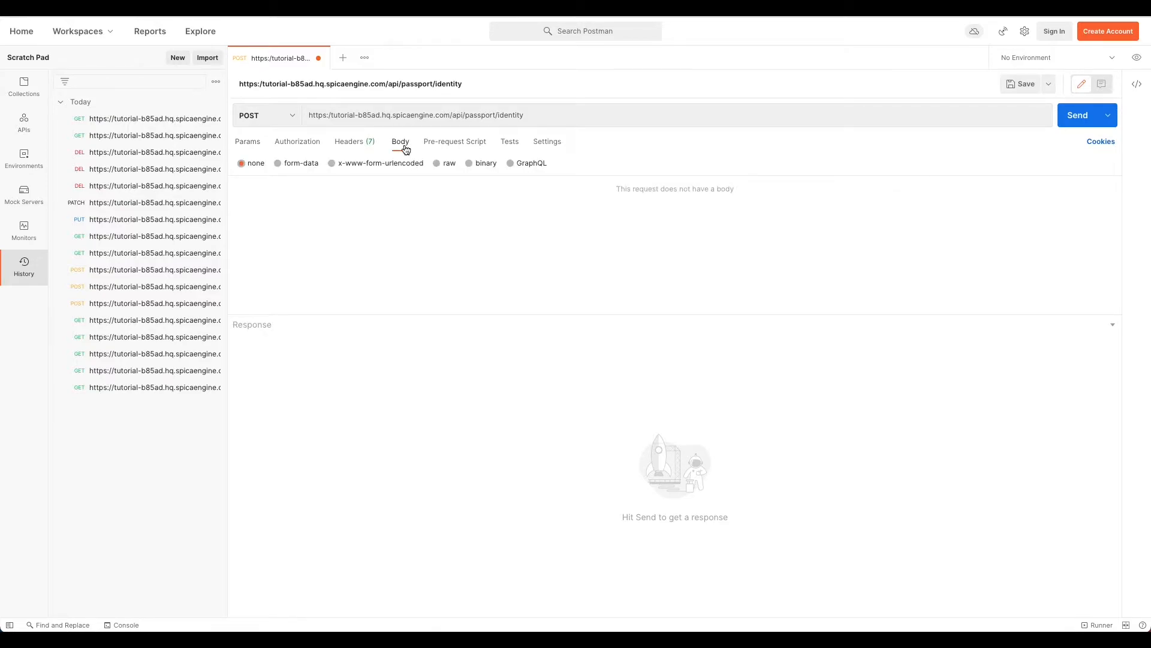
Step: Set the body to raw JSON and enter identifier testUser1 and its password
click(443, 163)
click(574, 162)
click(577, 219)
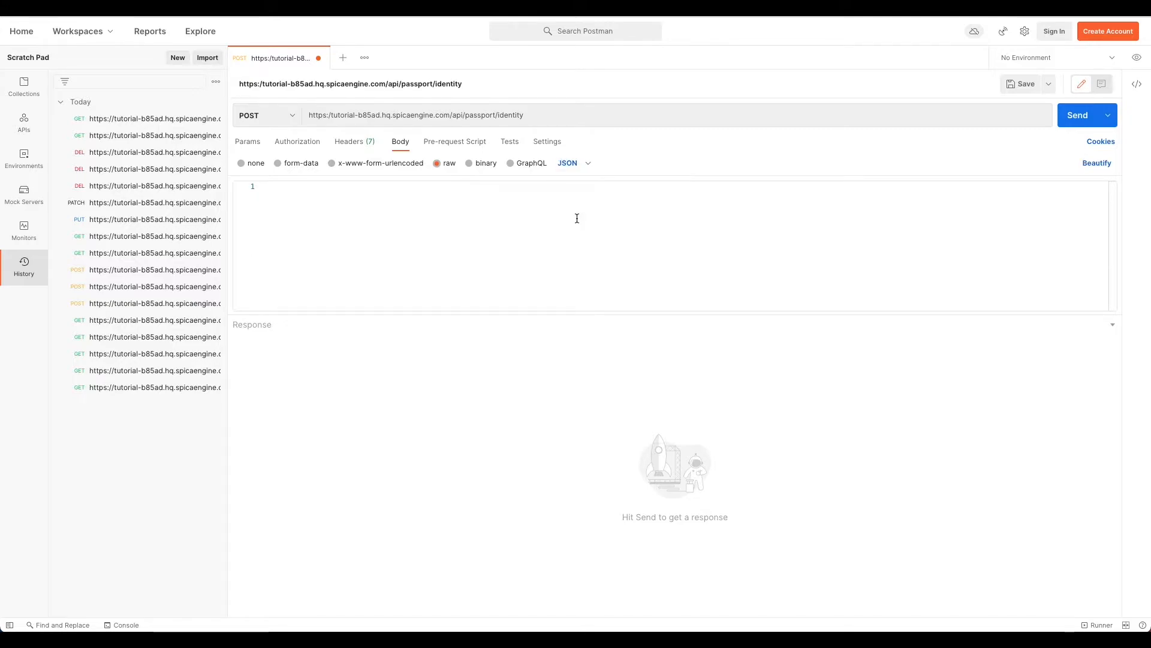
click(513, 225)
text({)
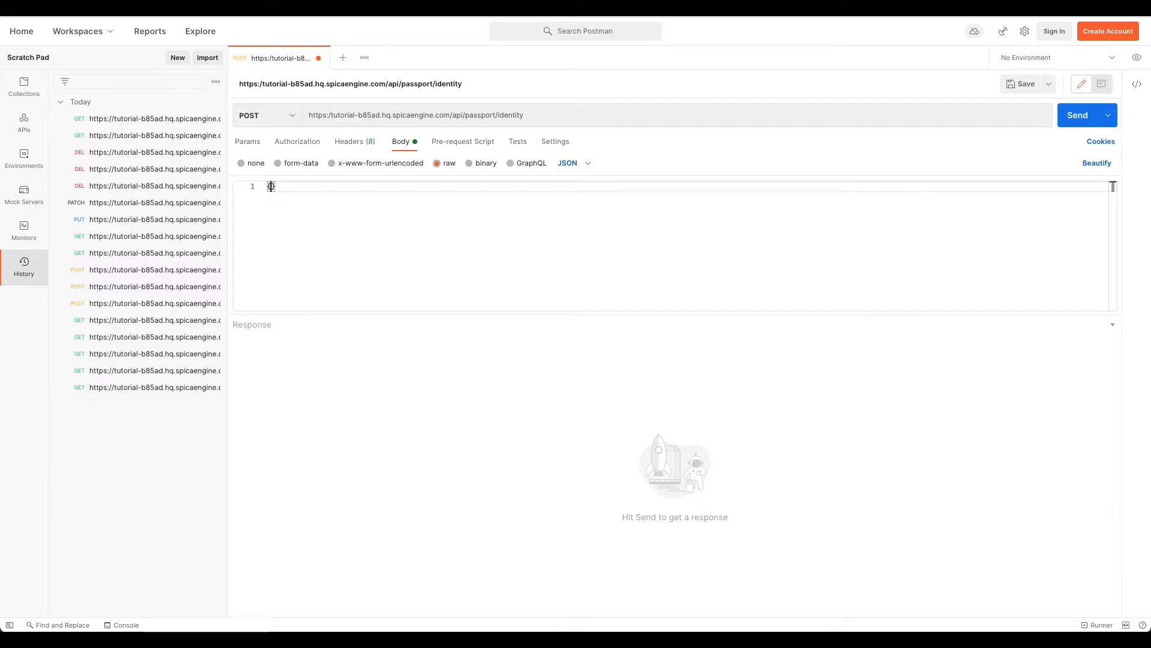
key(Return)
text(")
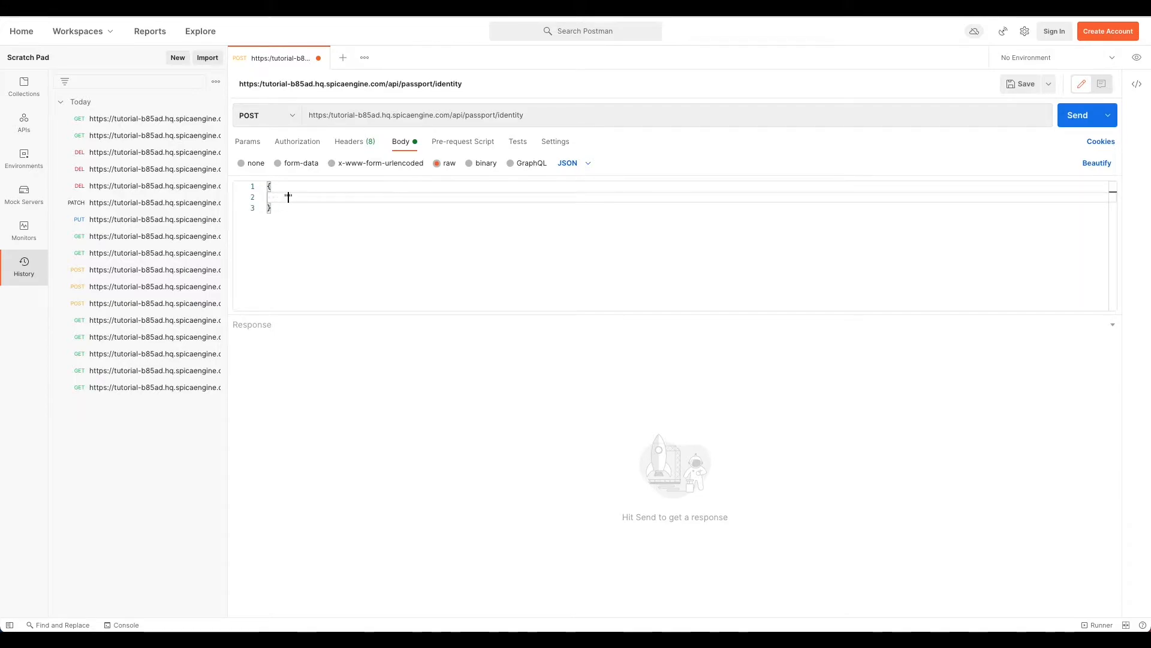
text(identifier": "testUser1",)
key(Return)
text("password":")
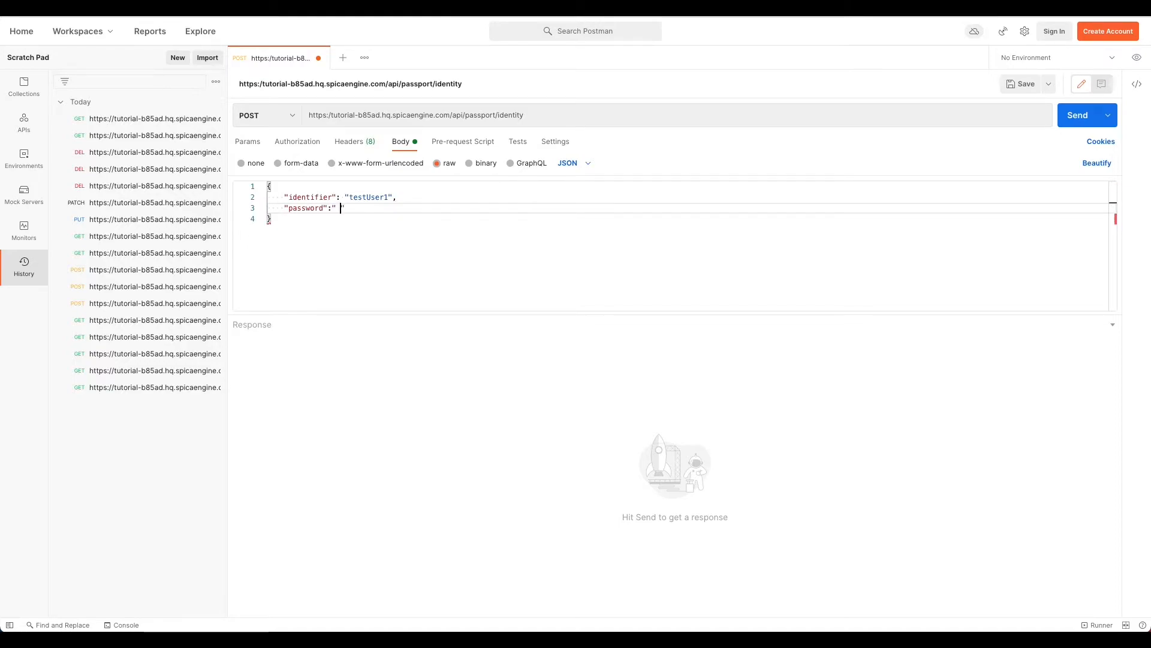
text(testUser)
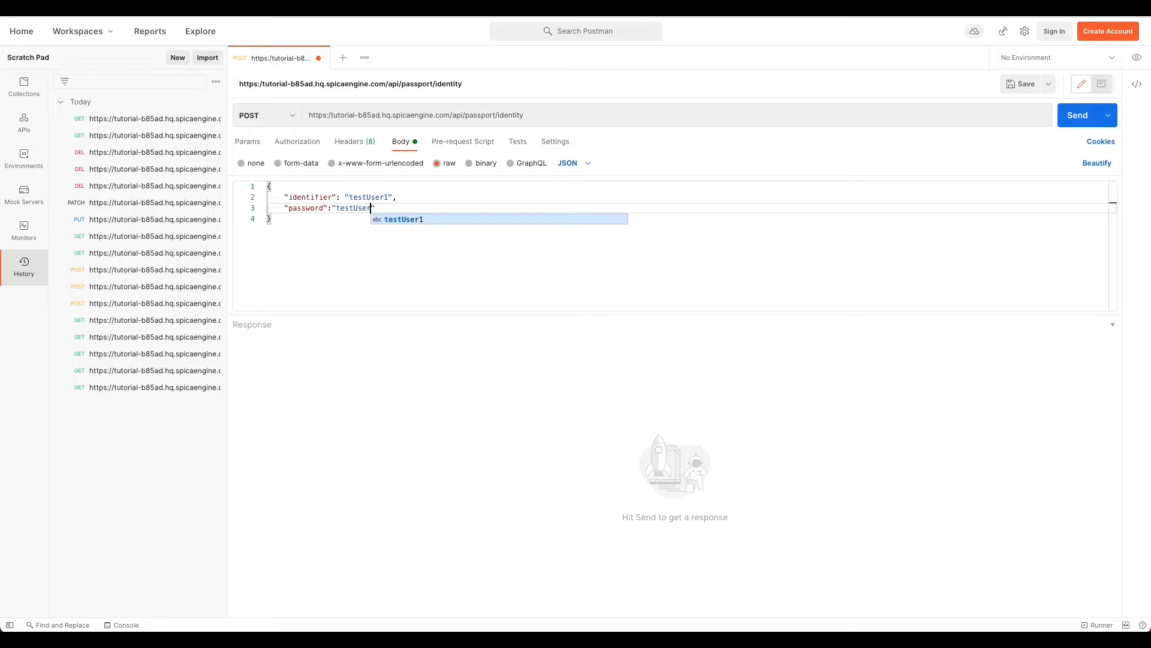
text(1Password",)
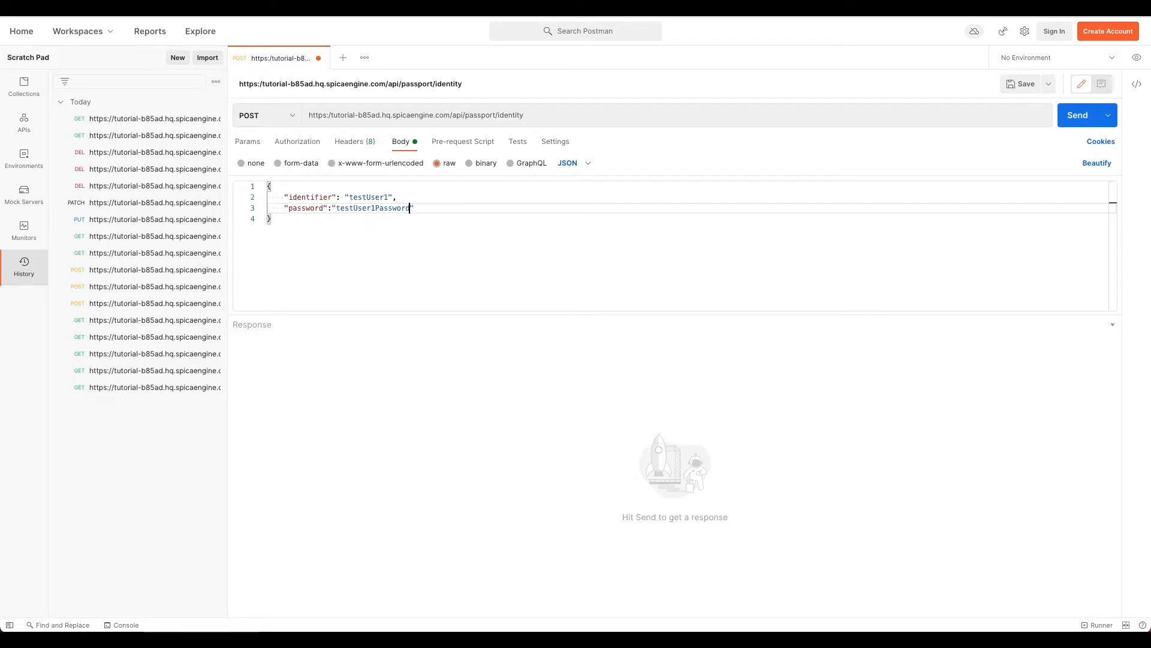
Step: Add an empty policies array and an empty attributes object to the JSON body
key(Return)
text(polici)
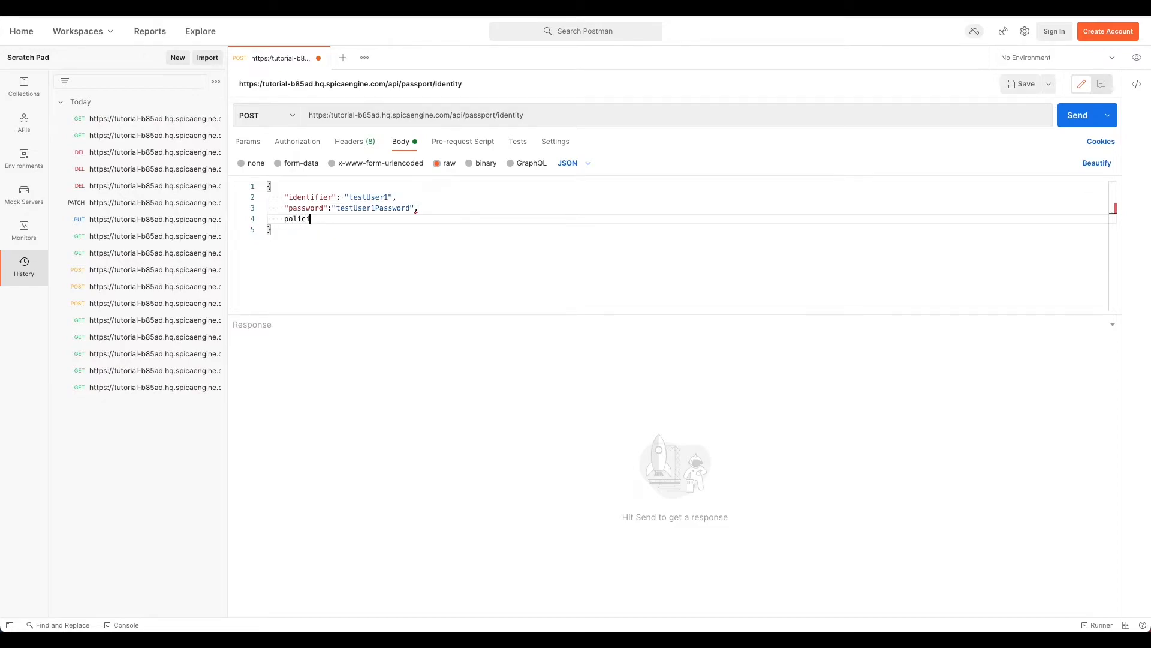
text(es)
key(Return)
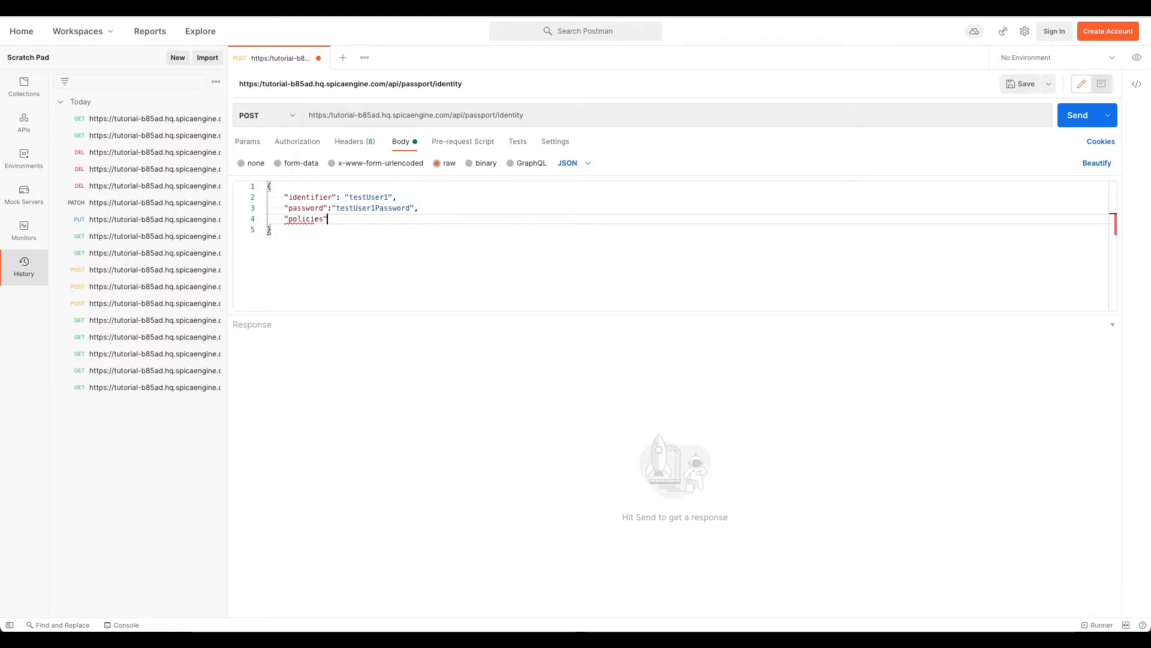
text([)
key(Right)
text(,)
key(Return)
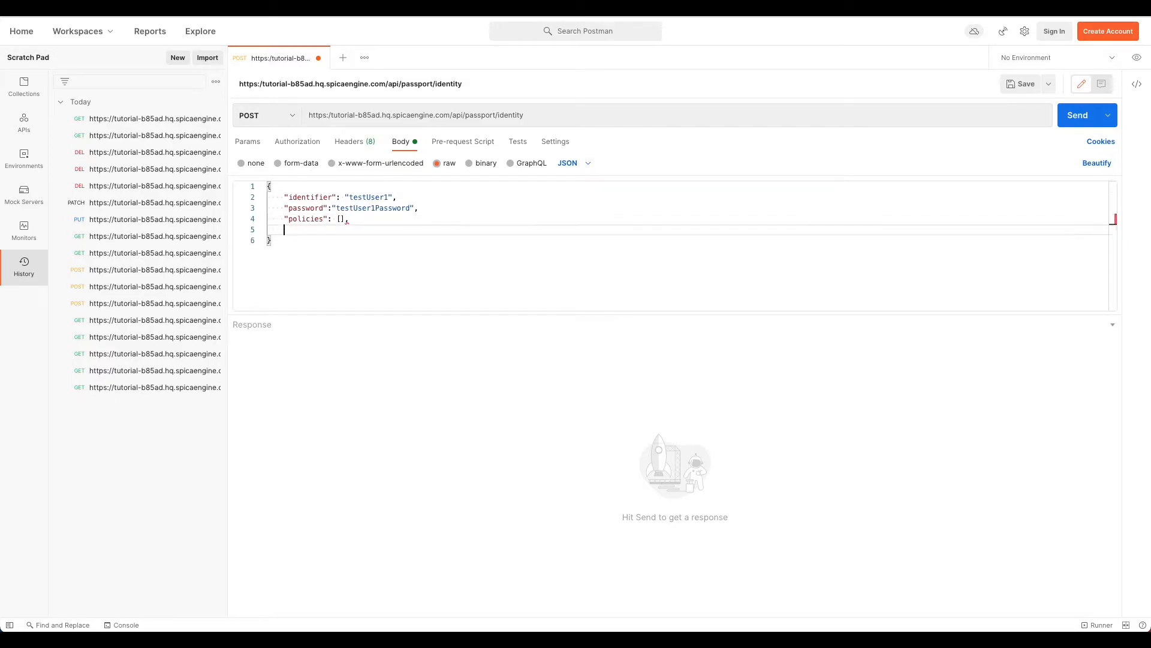
text("attrib)
text(utes": {)
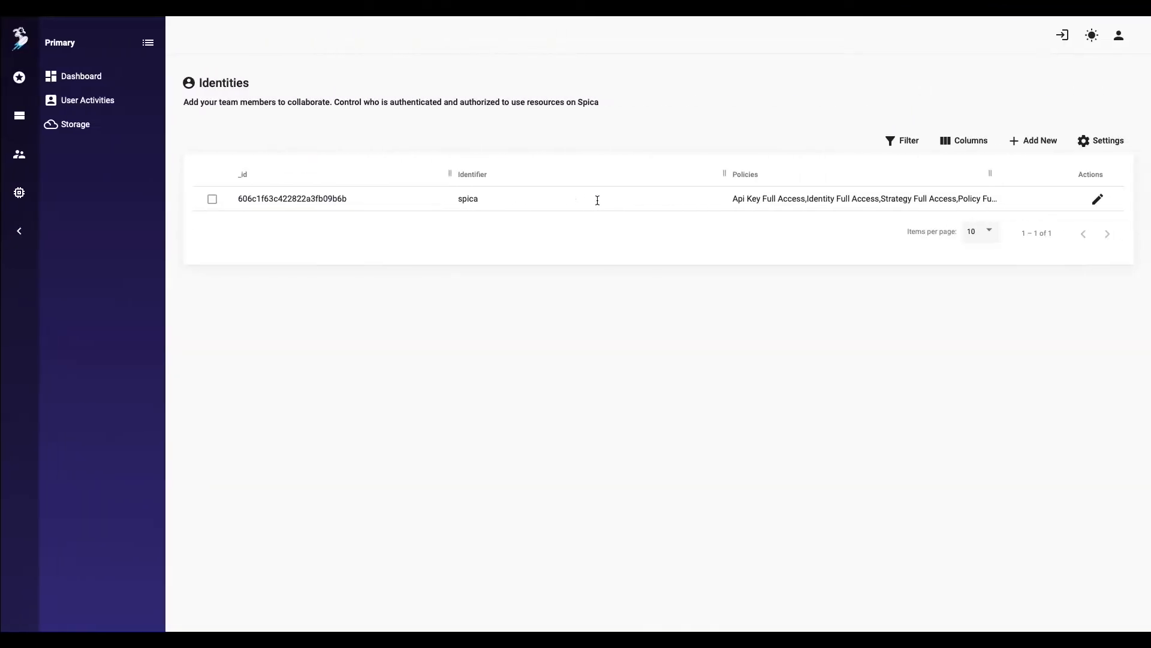
Step: Create the API key 'Registration API KEY' described as used for registration process
click(24, 160)
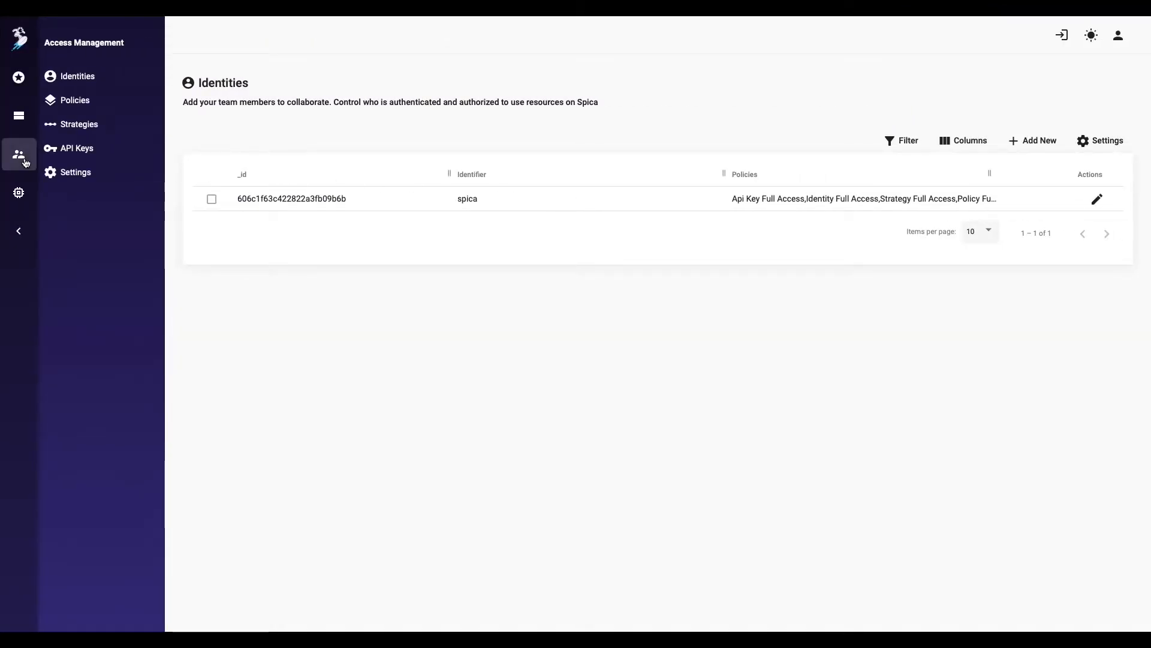
click(73, 150)
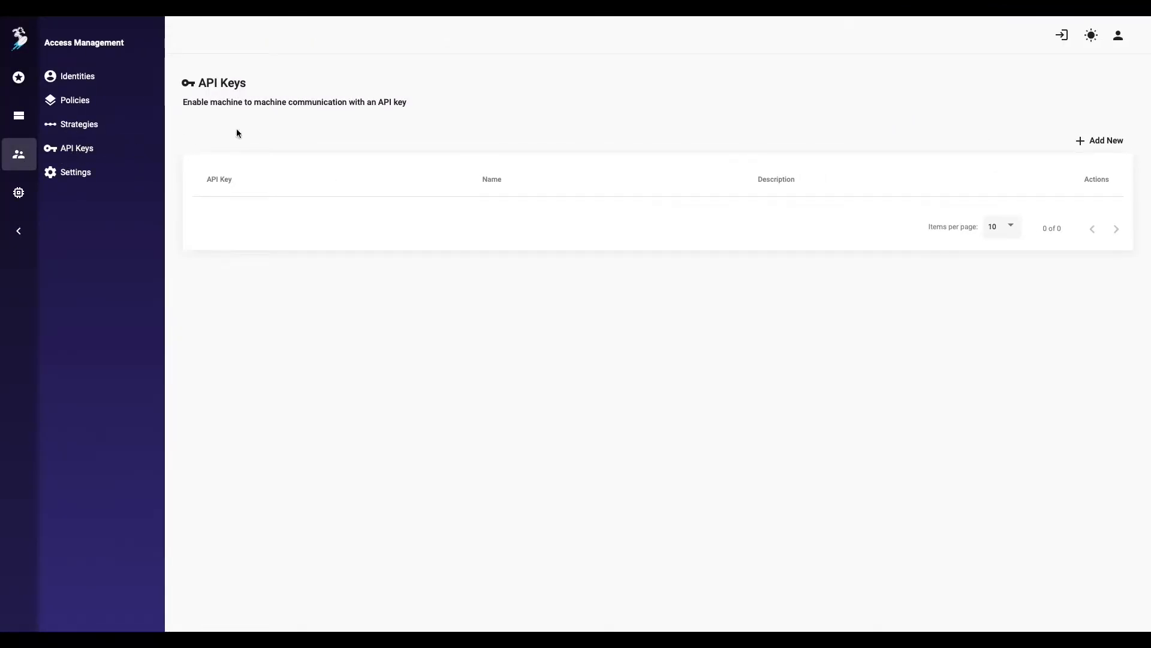
click(1085, 140)
text(Registration )
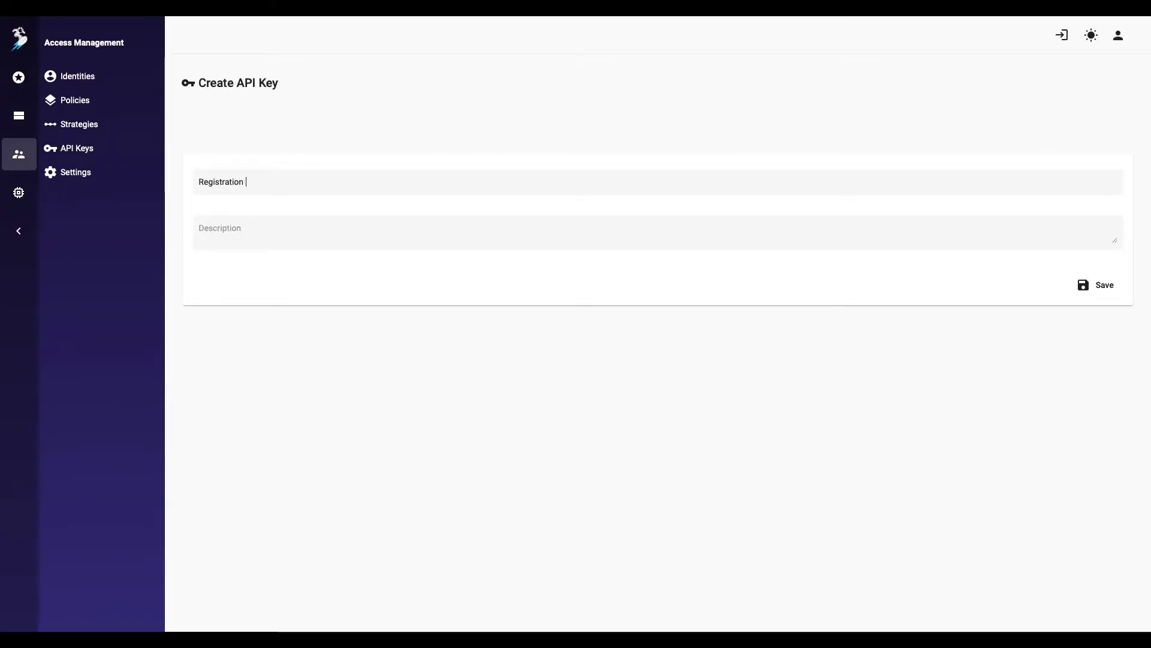
text(API KEY)
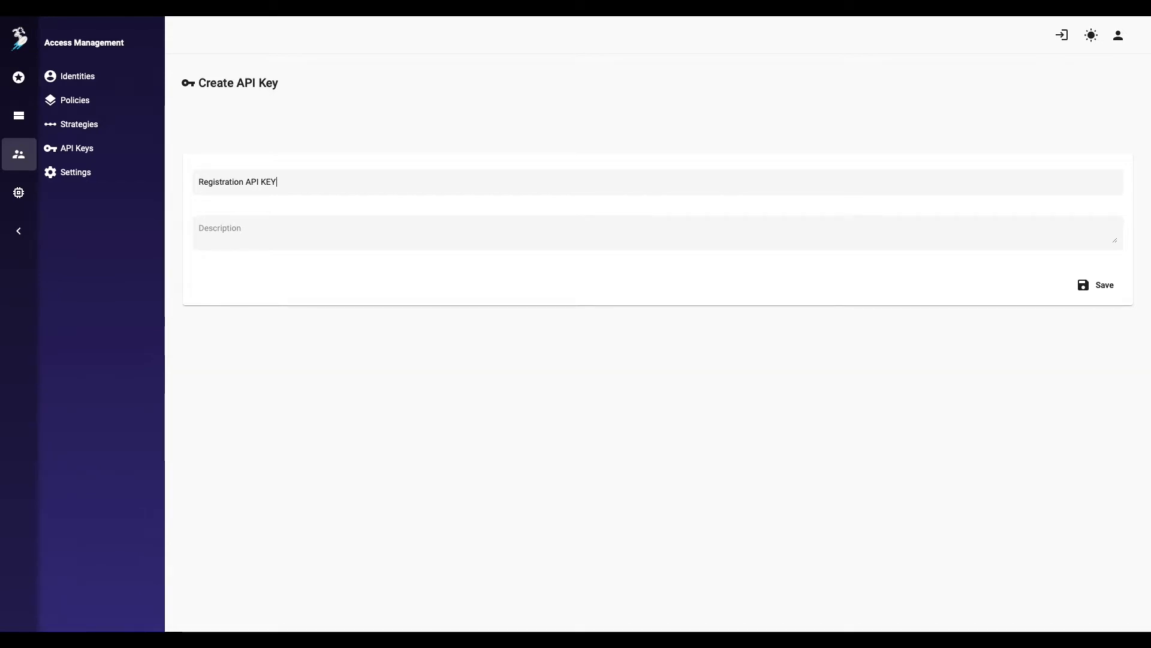
text(This api )
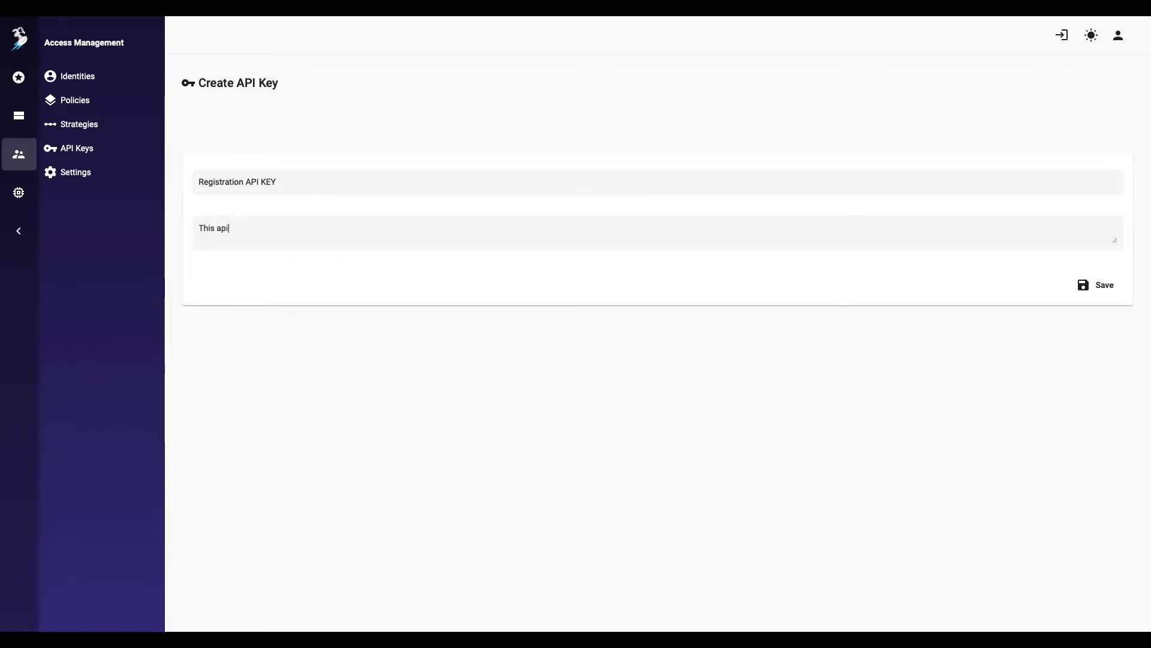
text(key will be used)
key(BackSpace)
text(for registration process)
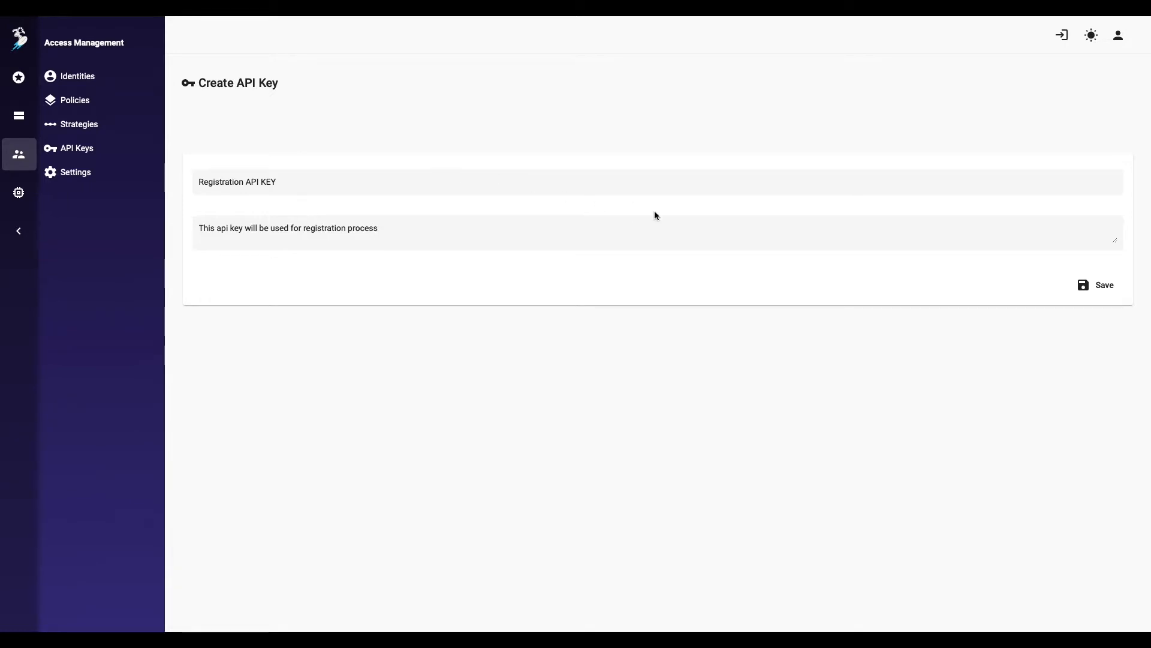
click(1094, 284)
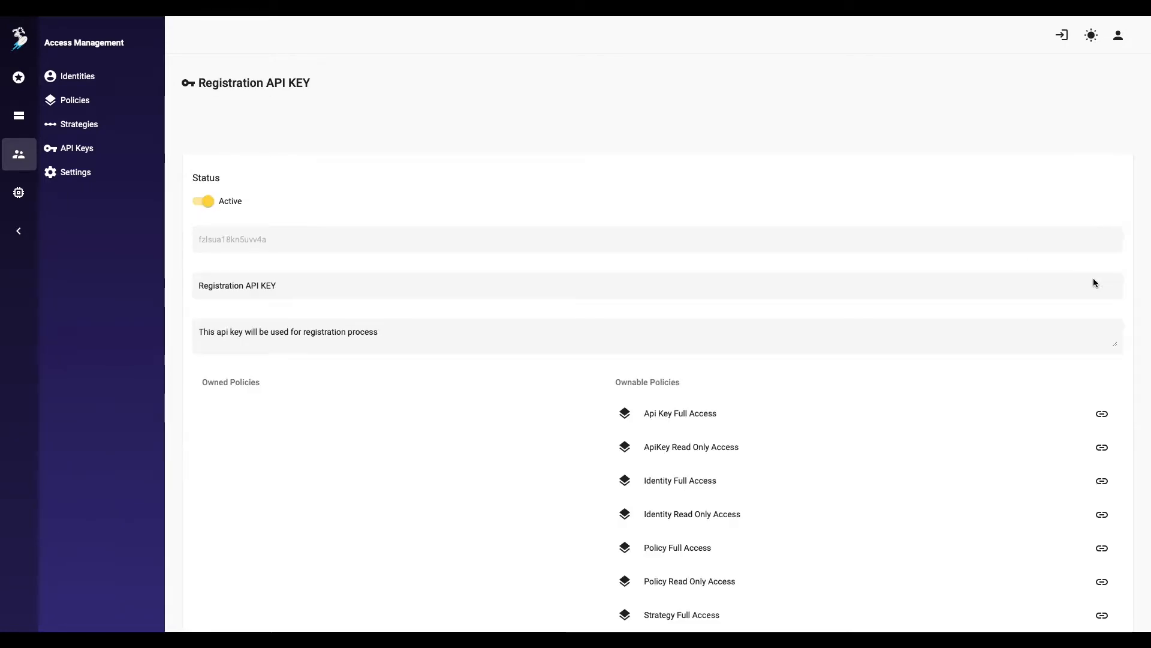
Step: Attach Identity Full Access to the Registration API KEY and save
scroll(1093, 279, down, 7)
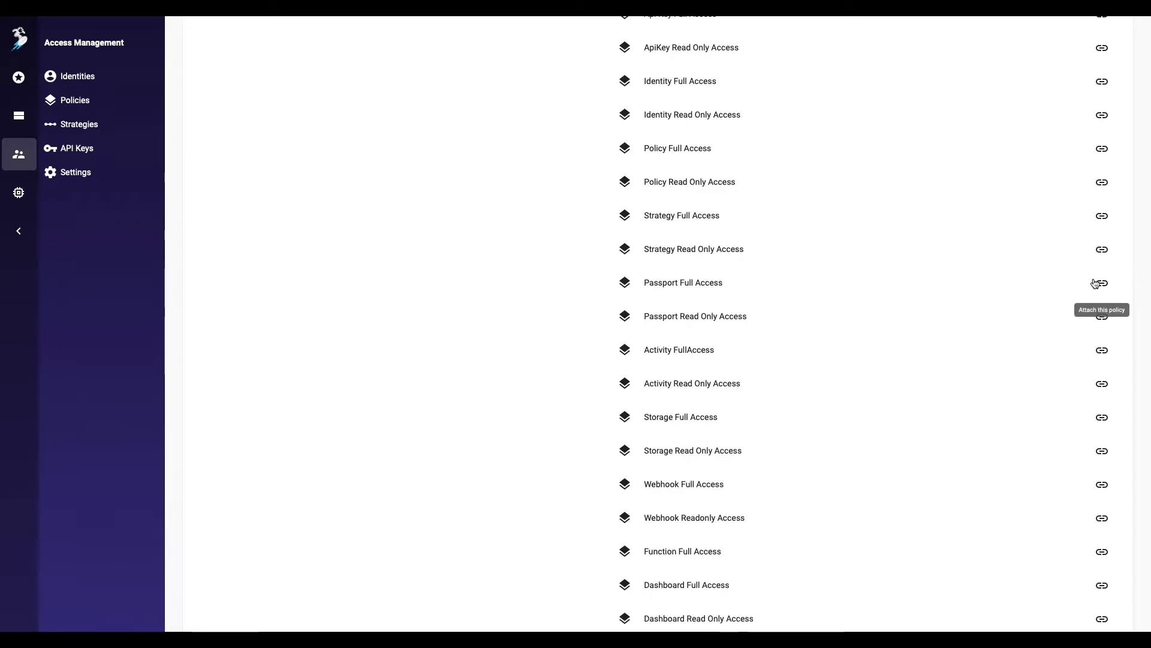
click(1099, 91)
scroll(1100, 90, up, 3)
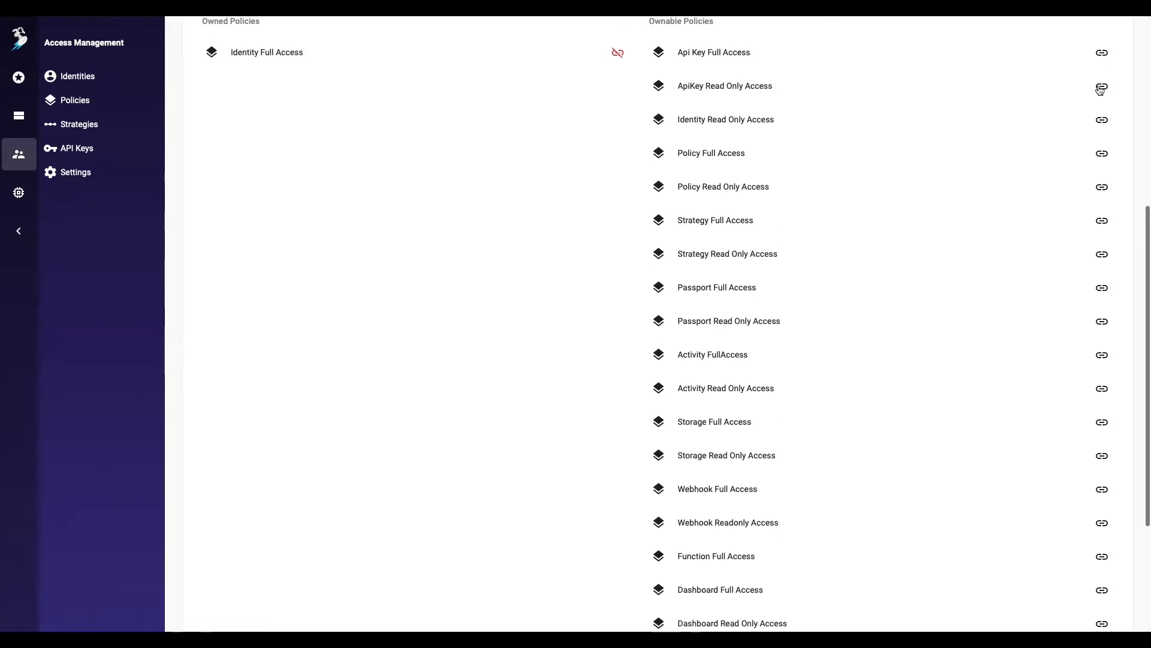
scroll(1099, 91, down, 5)
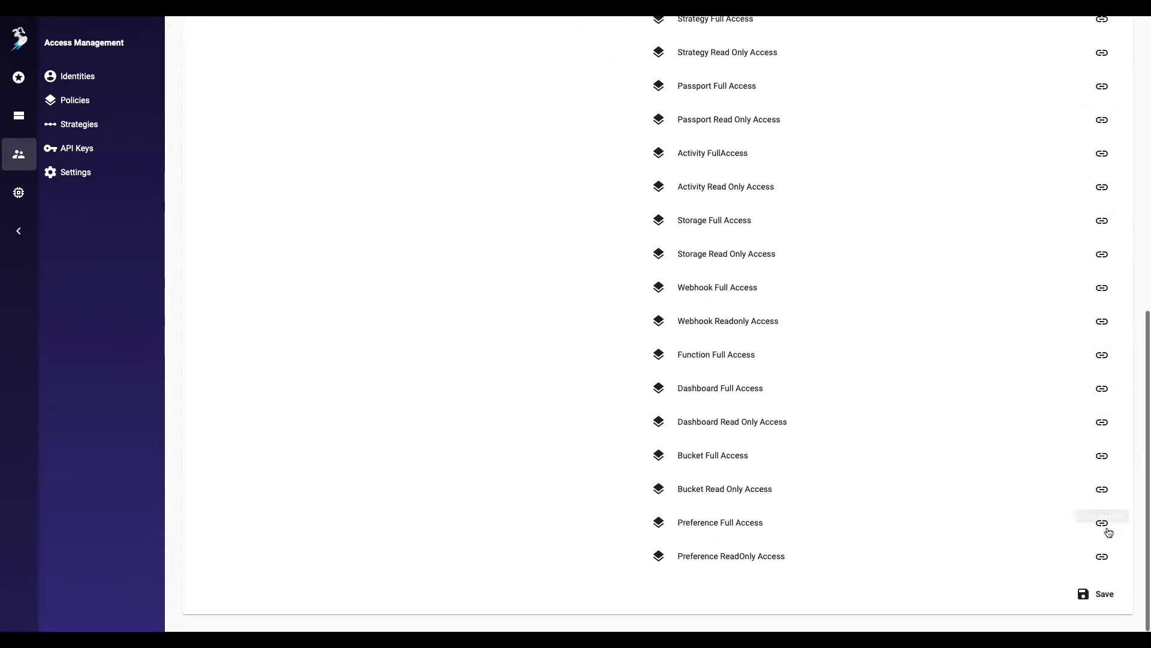
click(1102, 593)
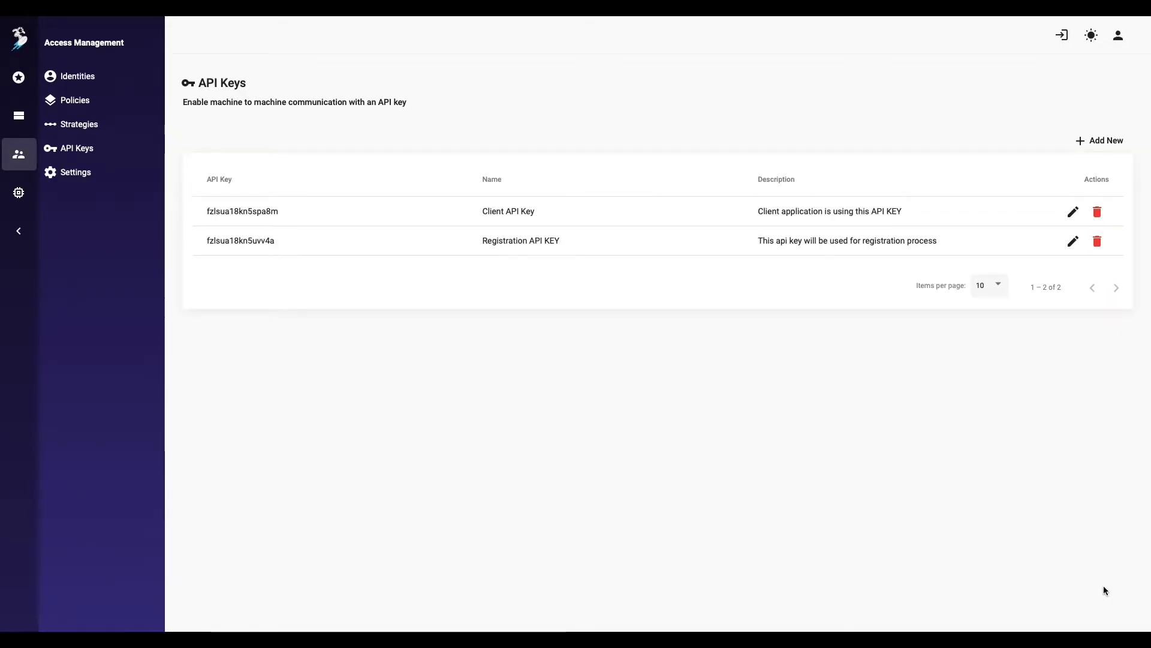
Step: Add an APIKEY Authorization header with the copied registration key and send the request
double_click(261, 239)
key(super+c)
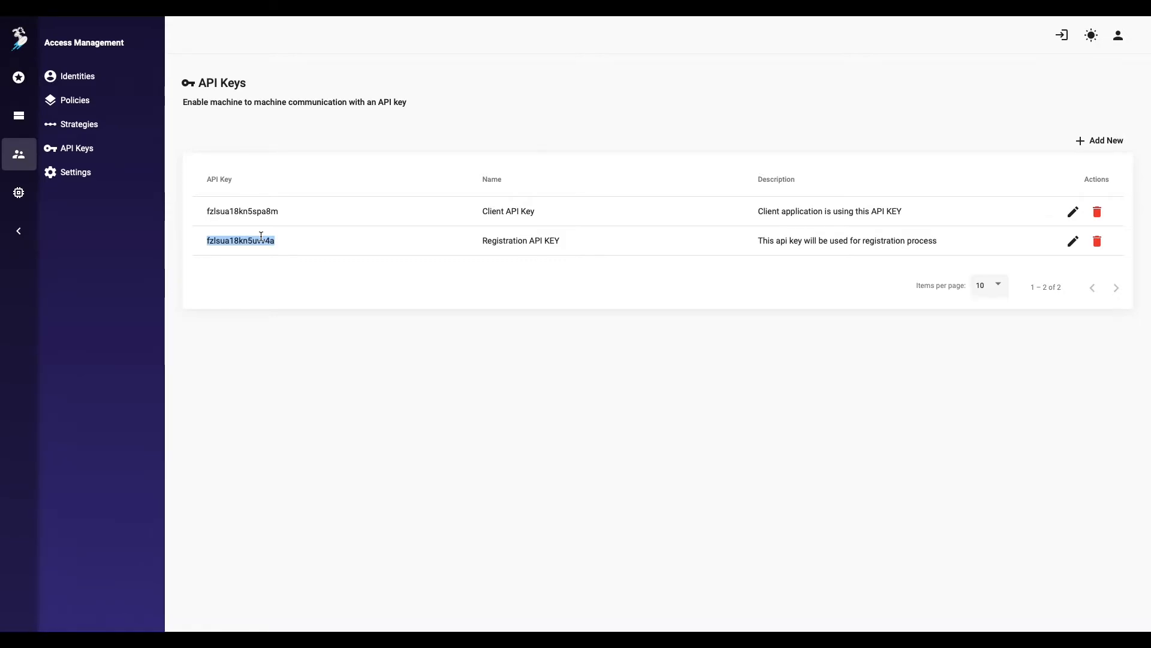
key(ctrl+Left)
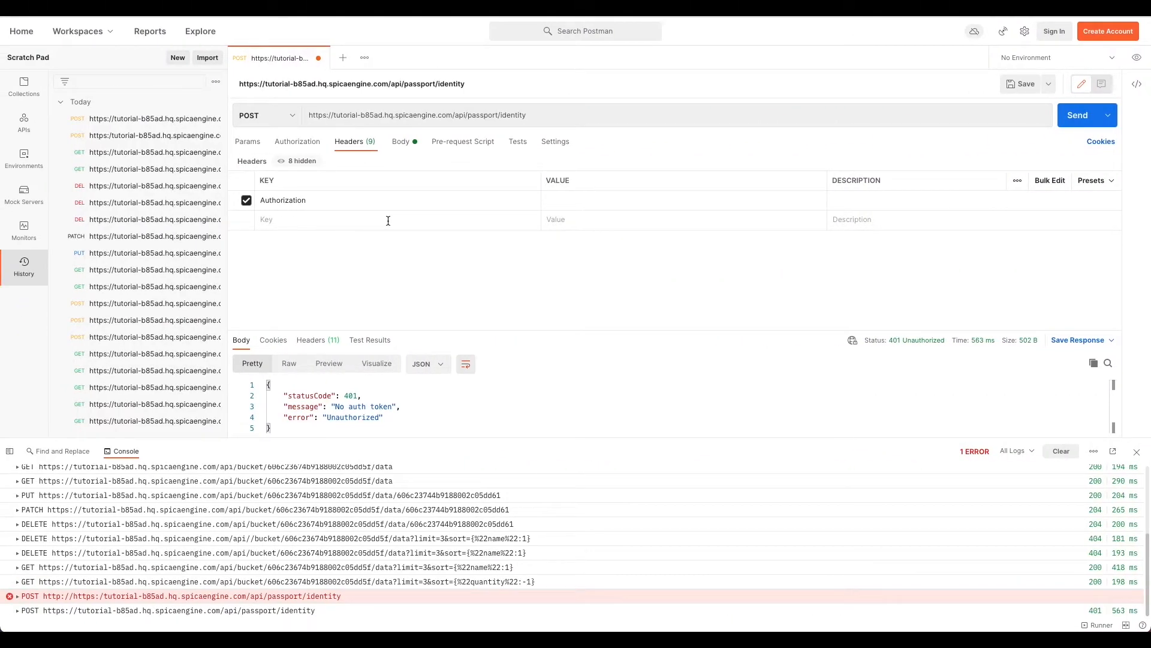
text(APIKEY)
key(super+v)
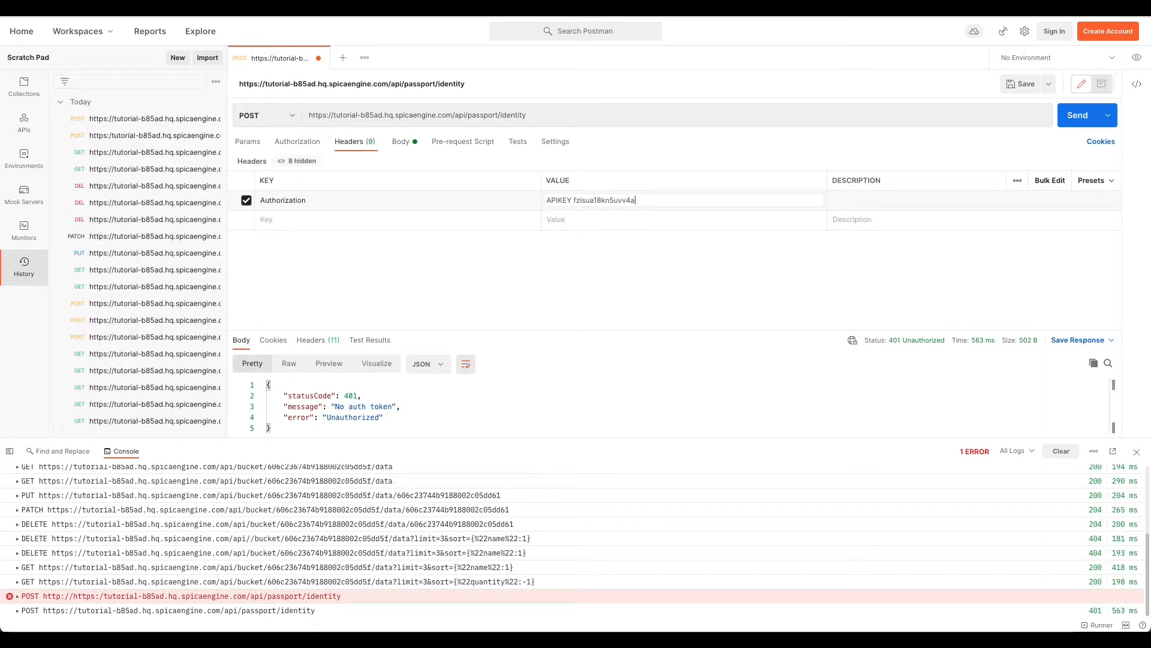
click(1136, 451)
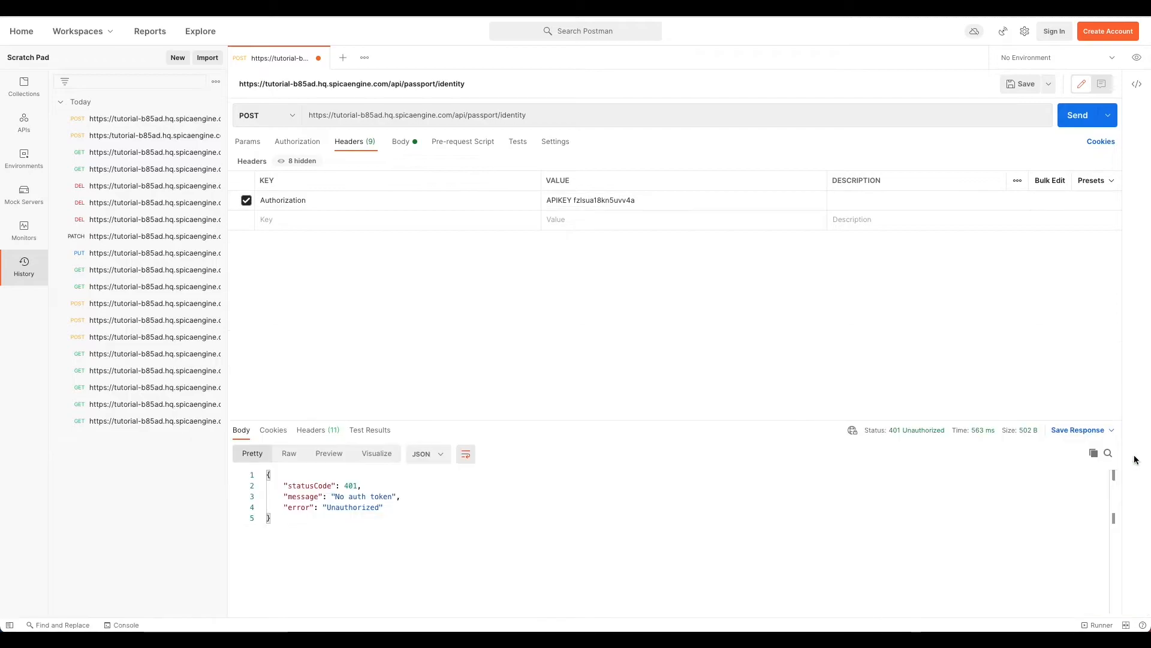
click(1077, 115)
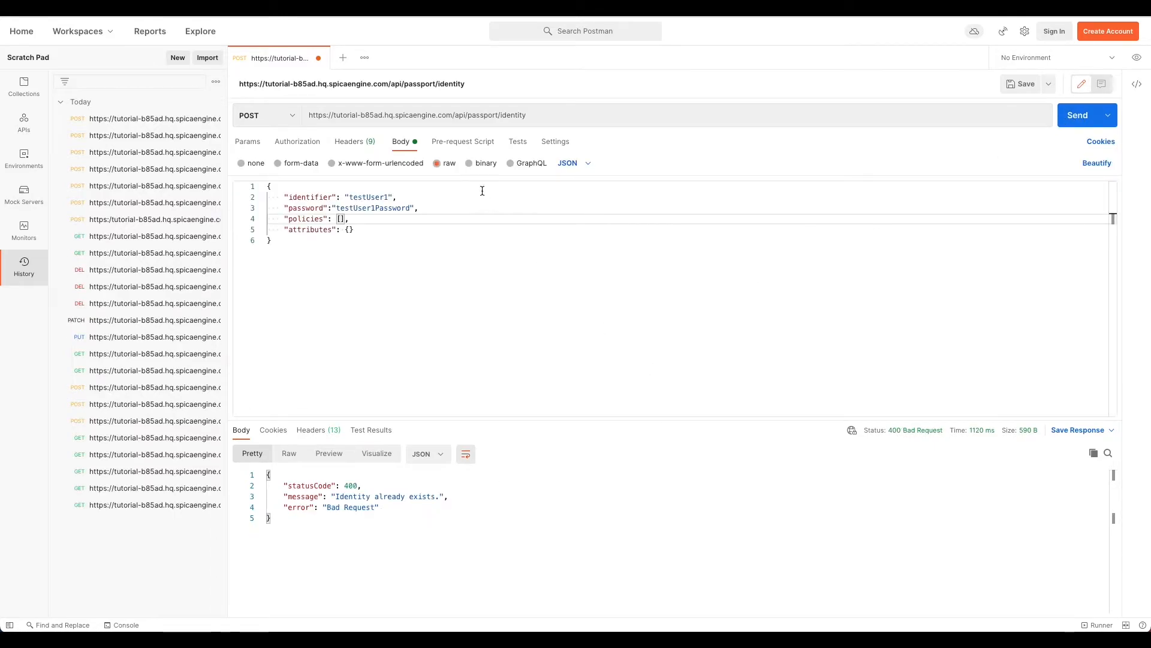
triple_click(452, 113)
key(ctrl+c)
Step: In a new tab, send a passport/identify request with testUser1's credentials and select the returned token
click(343, 57)
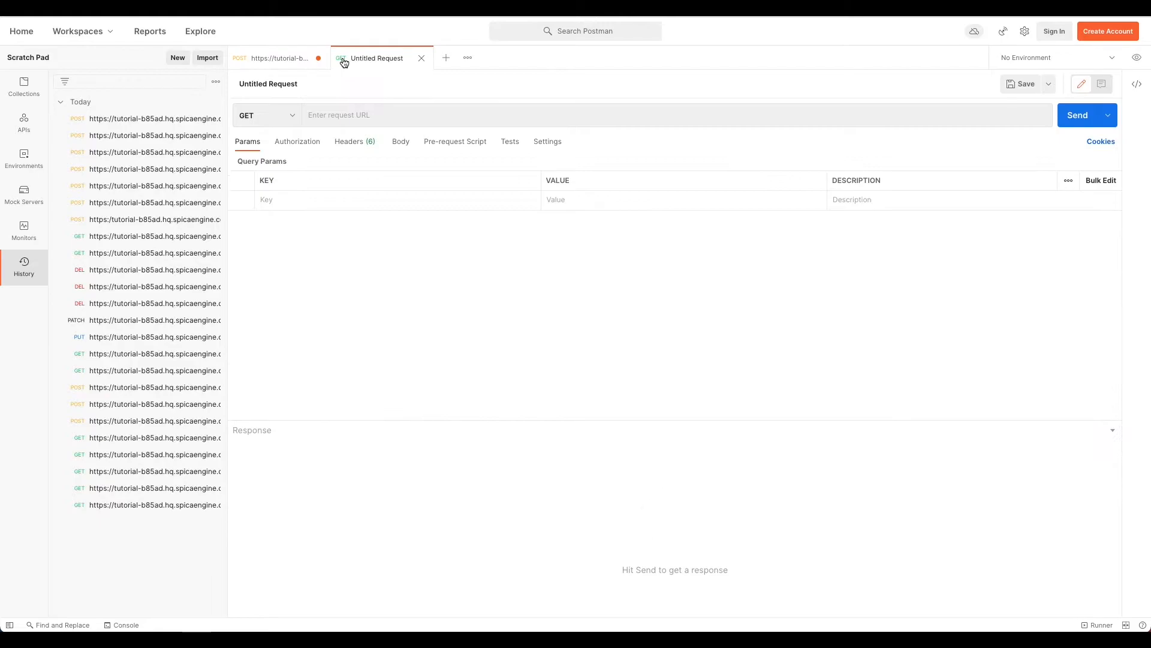
key(ctrl+v)
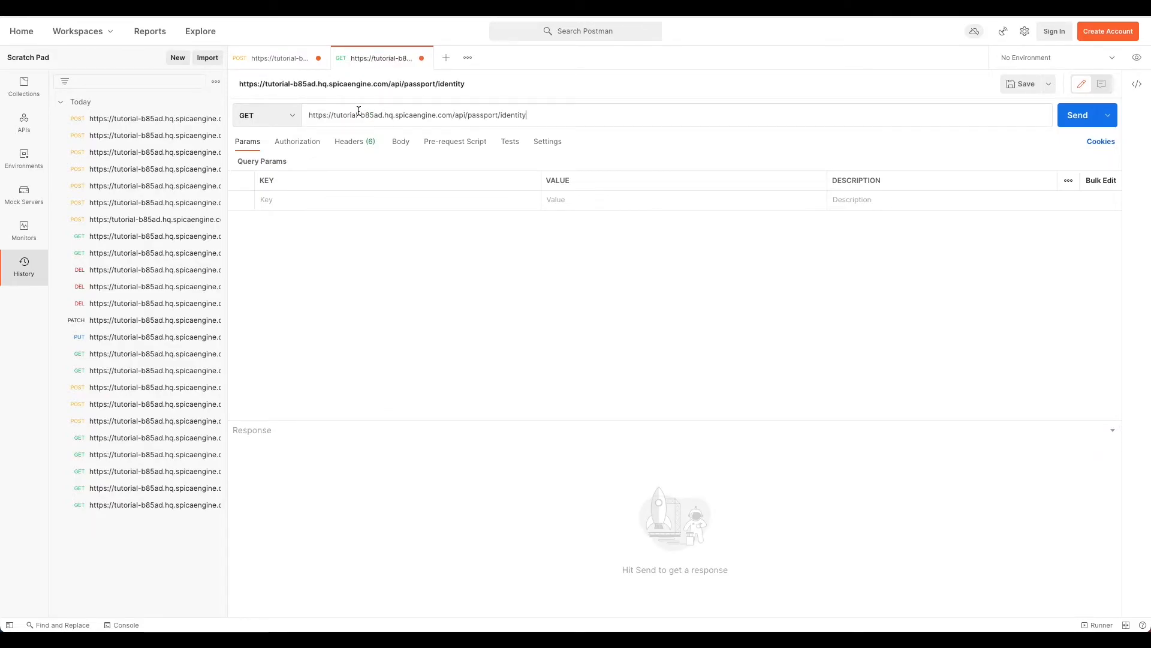
text(tify)
text(/)
click(401, 144)
click(450, 168)
click(577, 171)
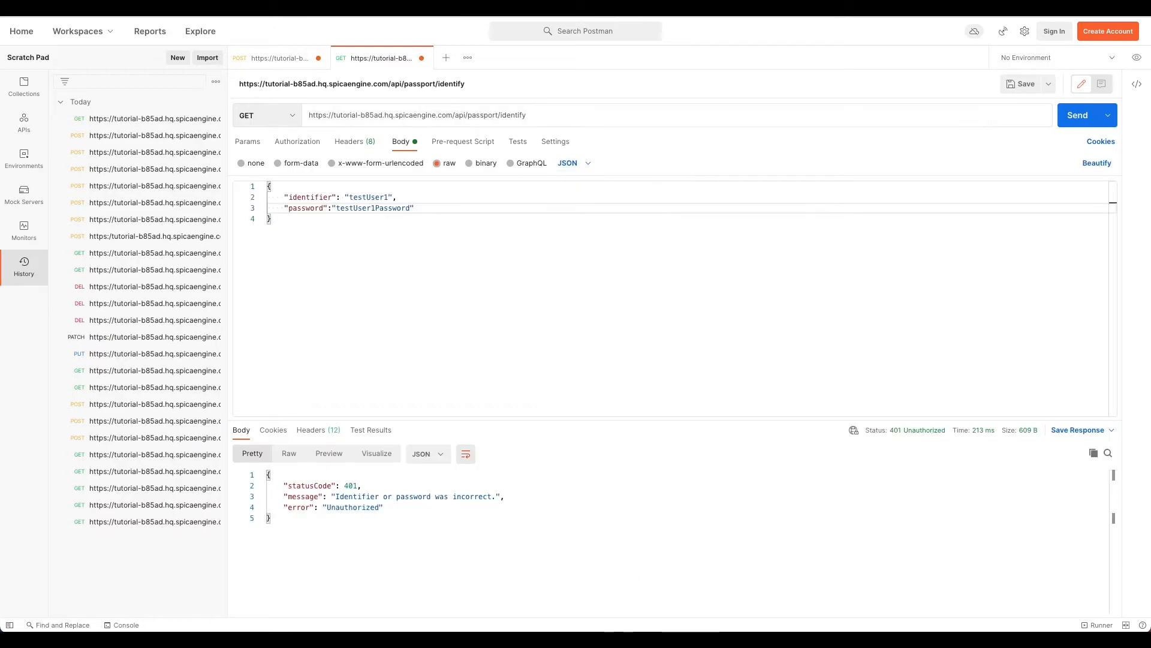
text(identifier=testUser1&passwor)
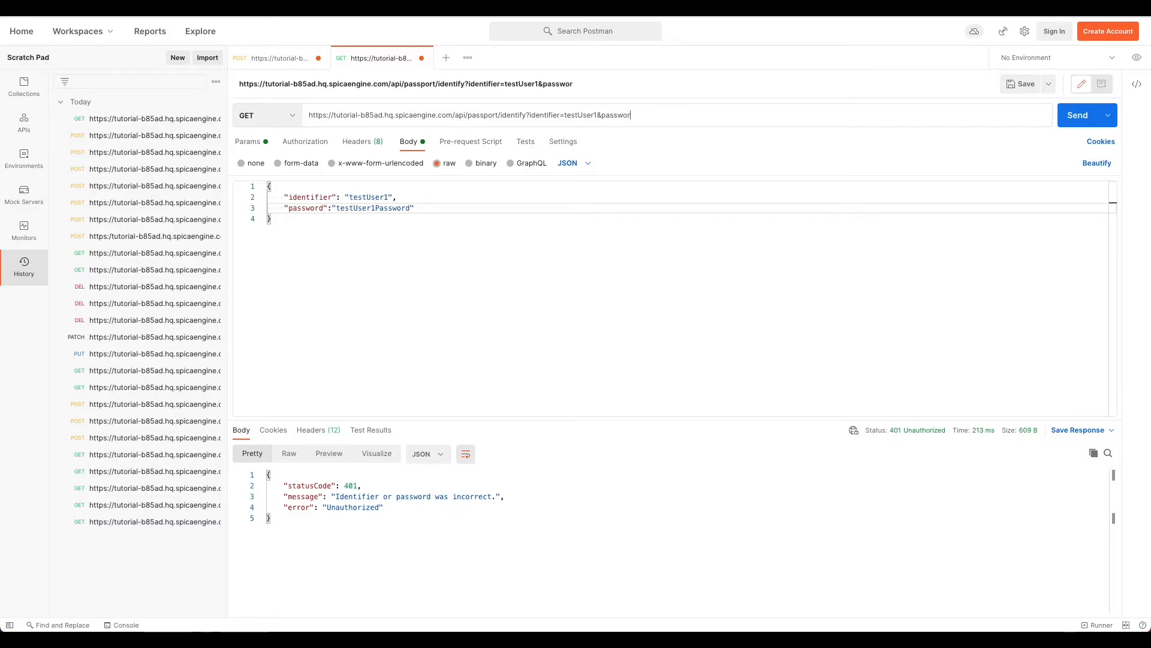
text(d=testUser1Password)
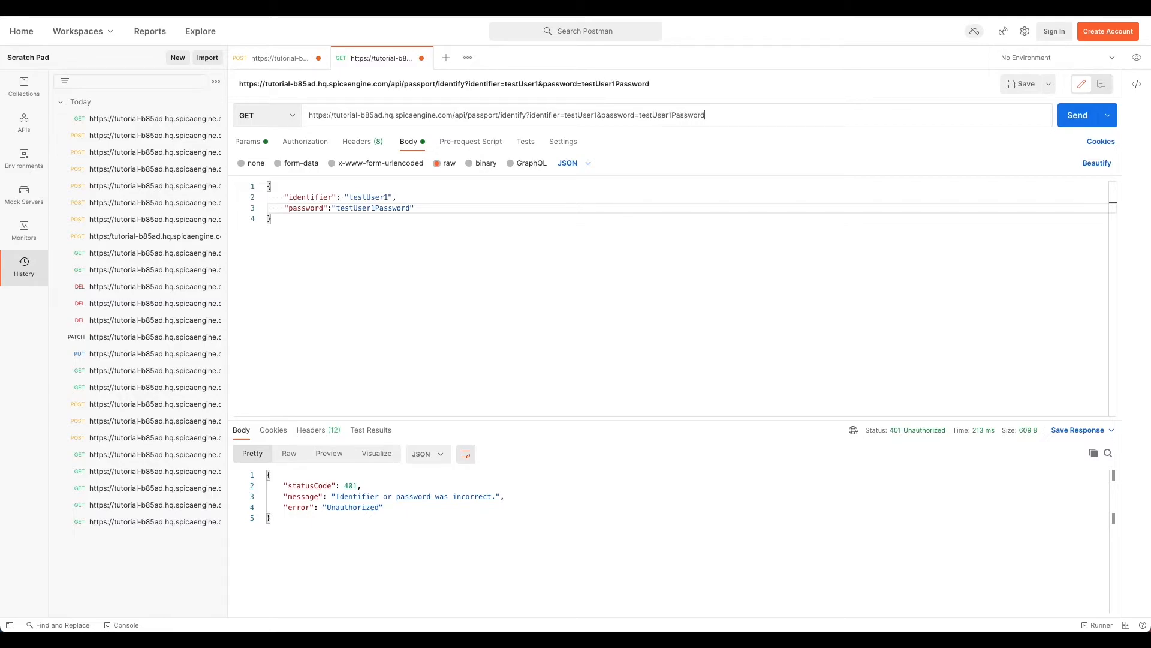
click(1072, 122)
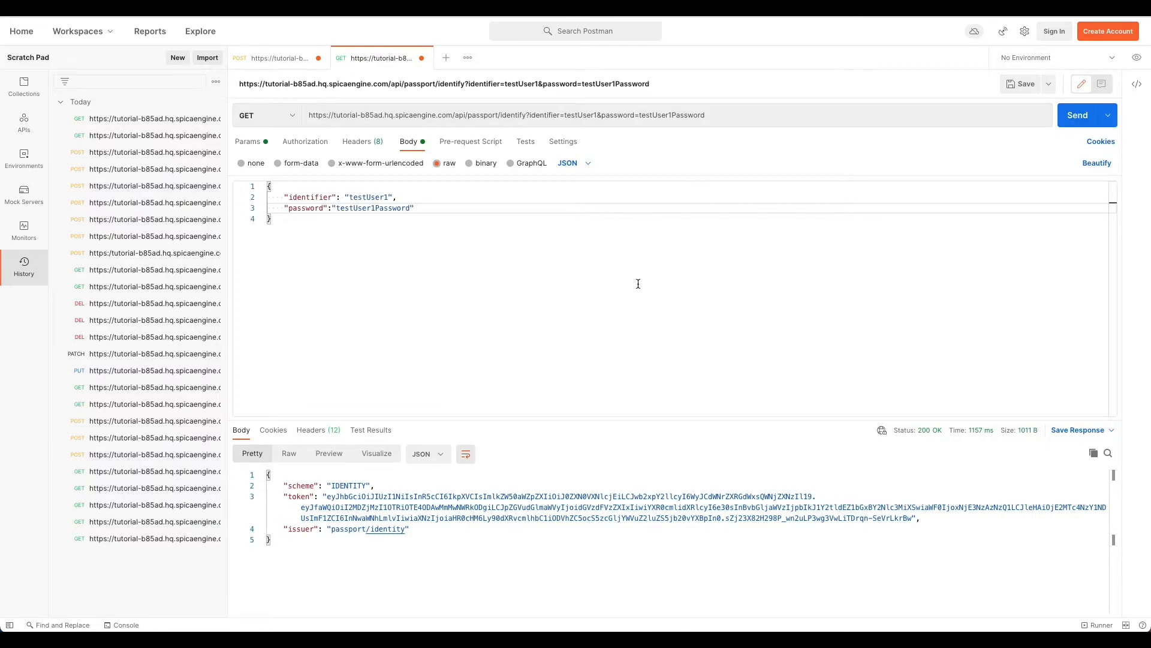
drag(913, 519, 328, 496)
key(ctrl+c)
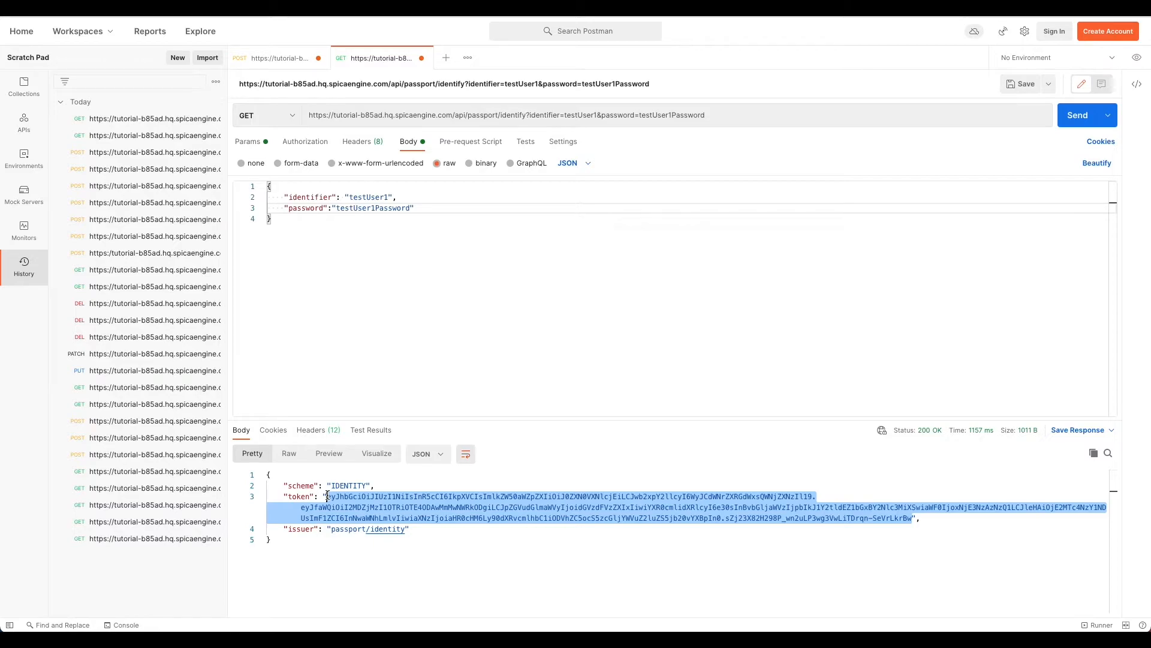
Step: Add an Authorization header whose value is IDENTITY followed by the pasted token
click(363, 147)
click(571, 199)
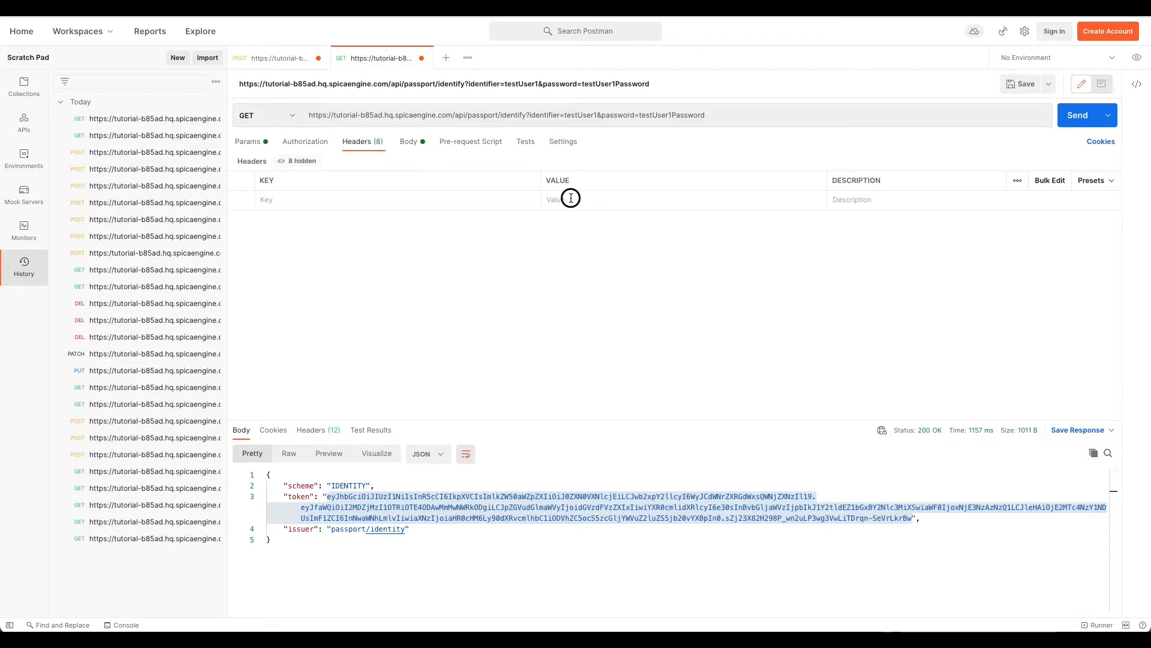
click(490, 197)
text(Author)
key(Down)
key(Return)
key(Tab)
text(Ident)
key(BackSpace)
key(BackSpace)
key(BackSpace)
key(BackSpace)
text(DENTITY)
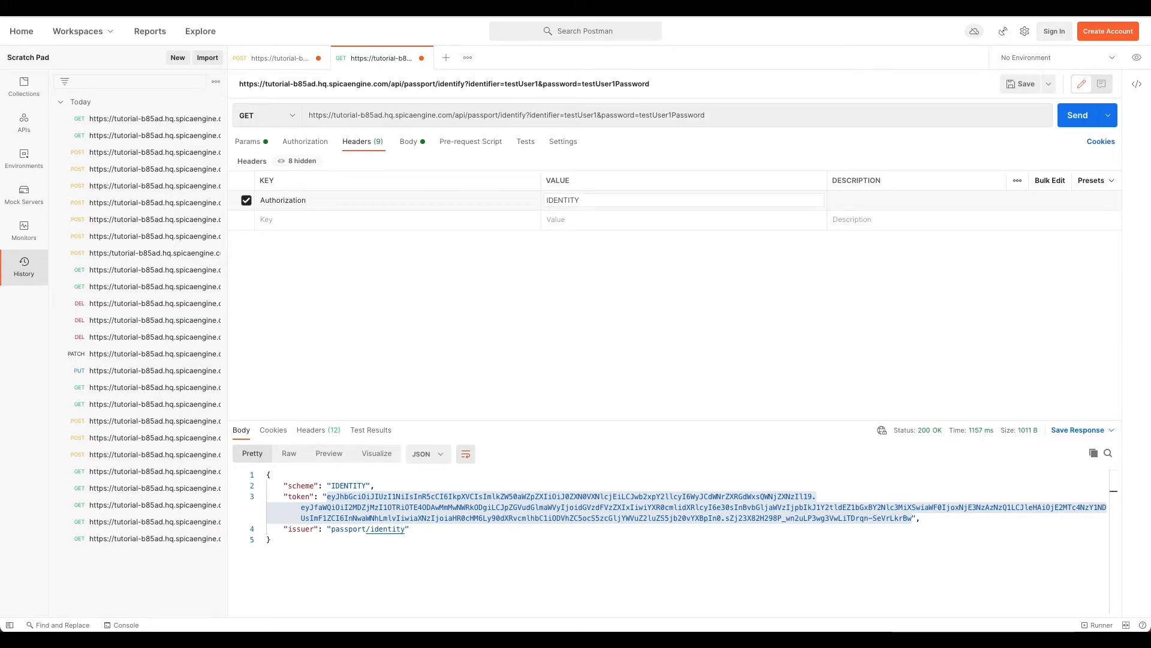
key(ctrl+v)
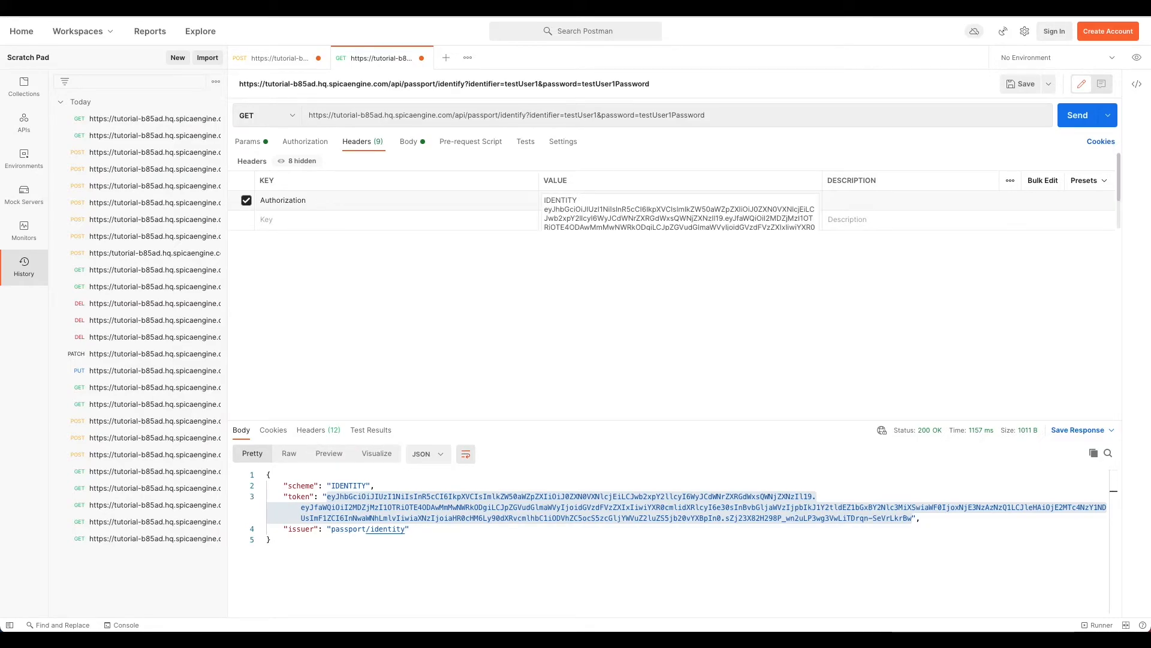
click(386, 119)
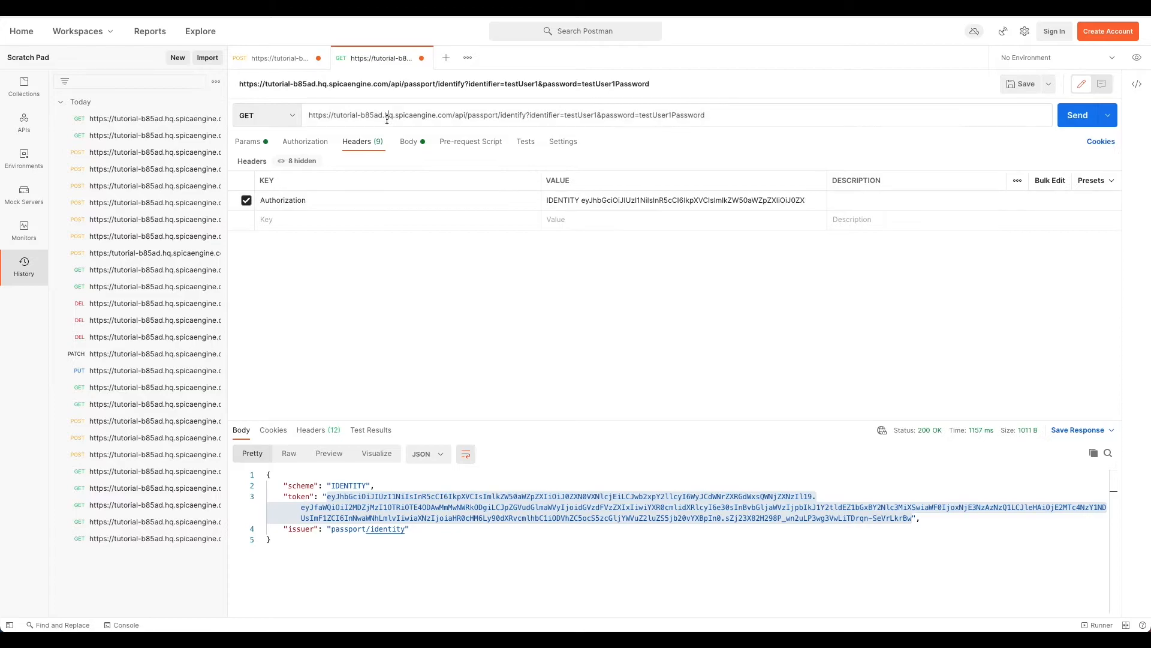
key(ctrl+Right)
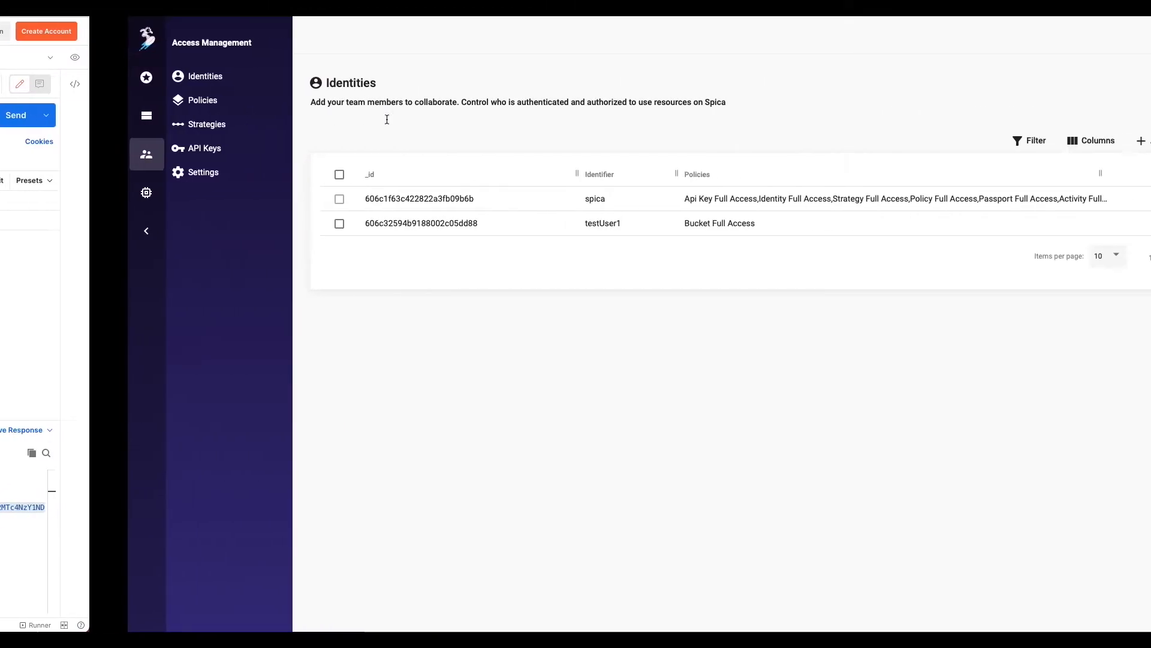
Step: Copy the Products bucket's ID from its Guide panel in Spica and go back to Postman
click(6, 115)
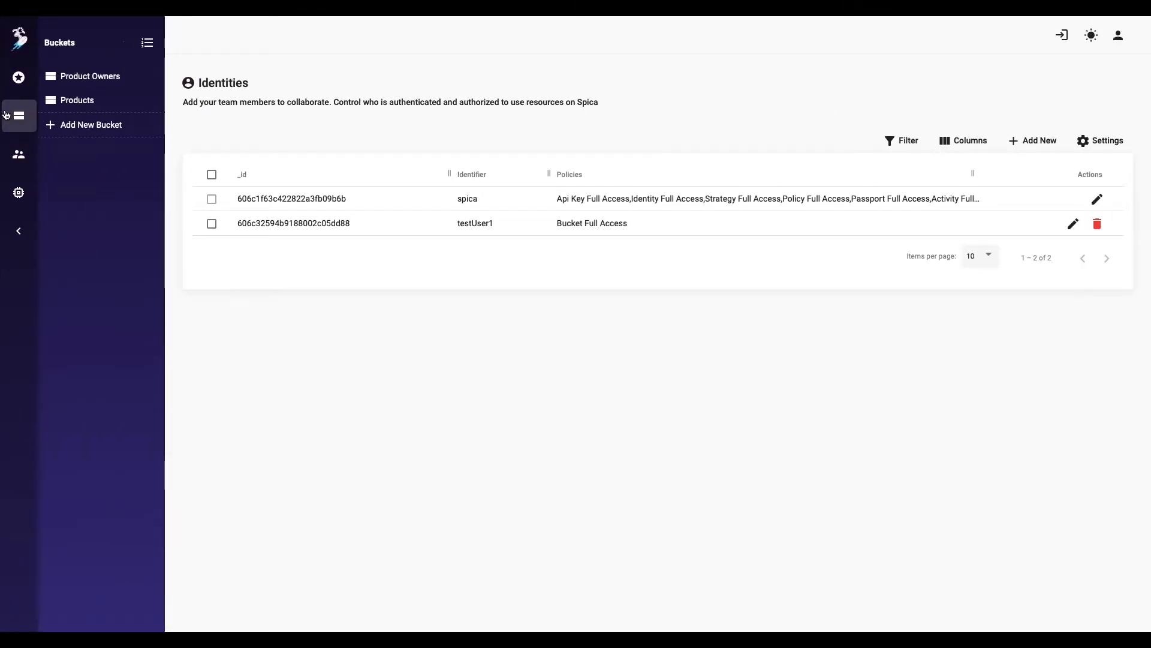
click(78, 100)
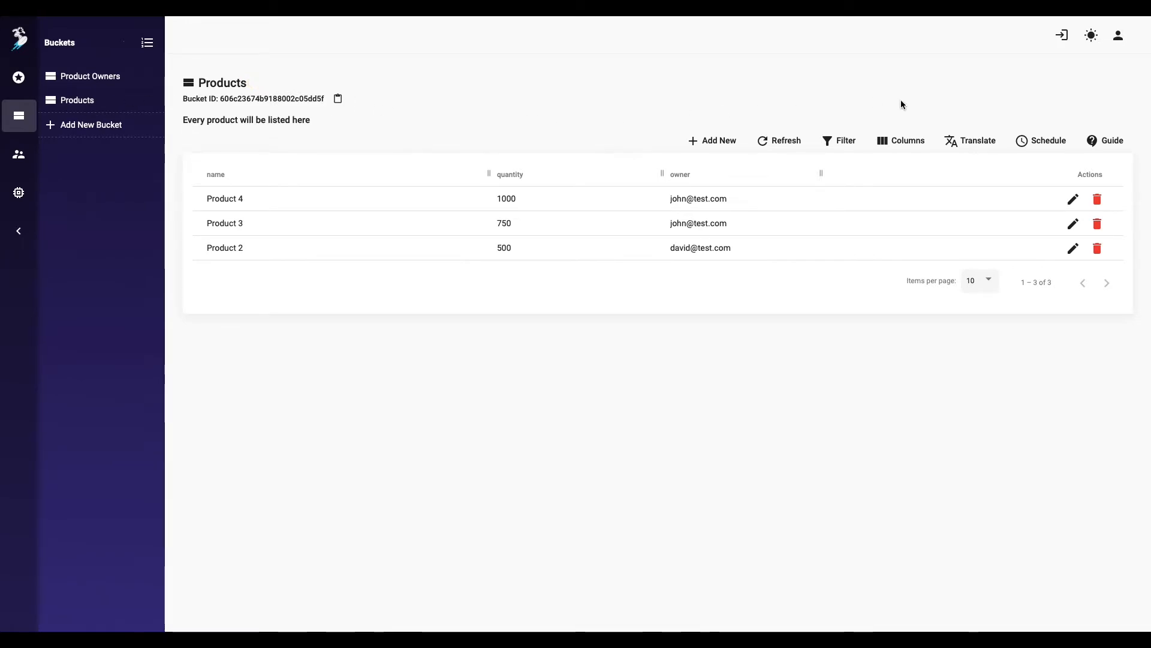
click(1091, 142)
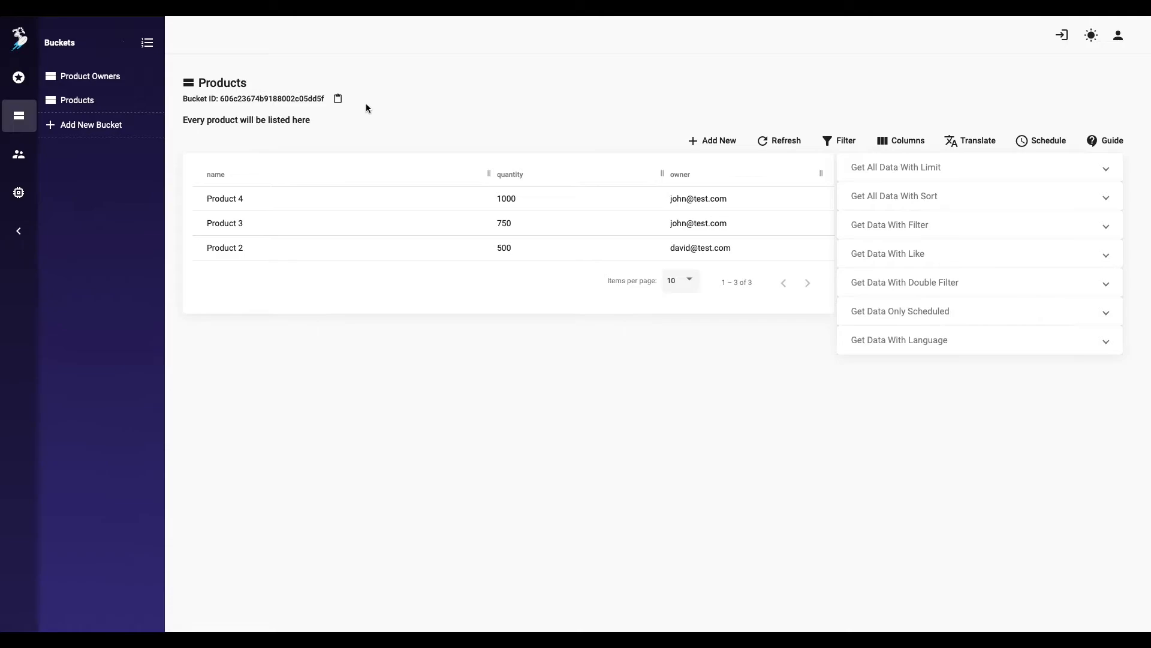
click(337, 98)
key(ctrl+Left)
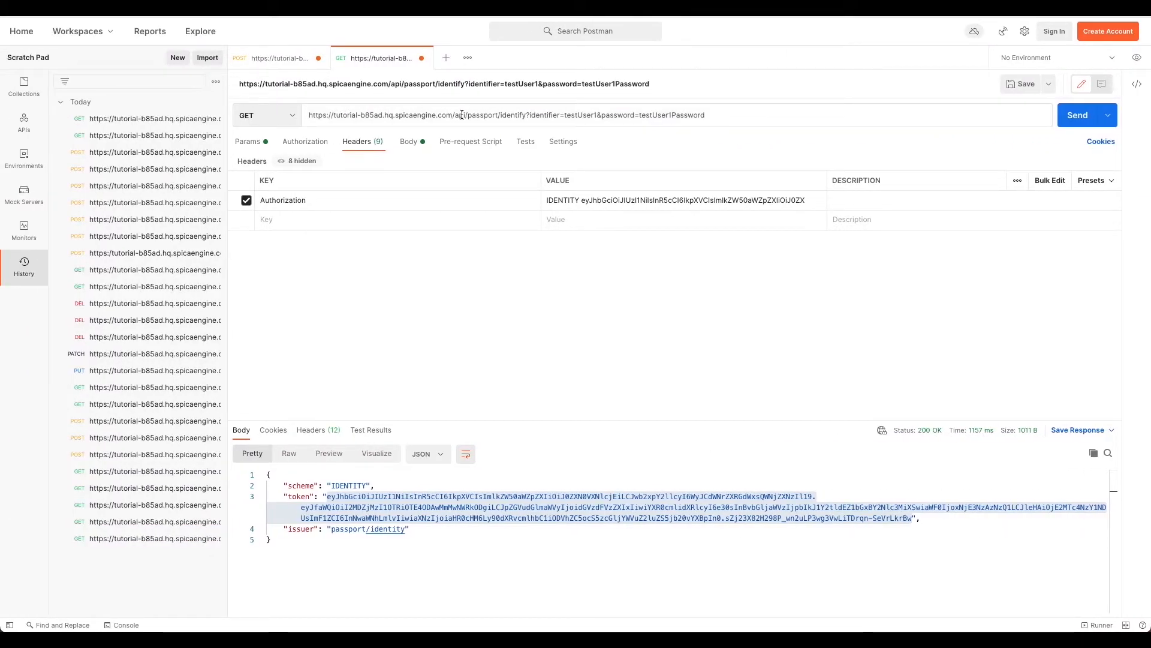
Step: Change the request URL path to bucket/<Products bucket ID>/data?limit=3
drag(469, 115, 705, 114)
key(BackSpace)
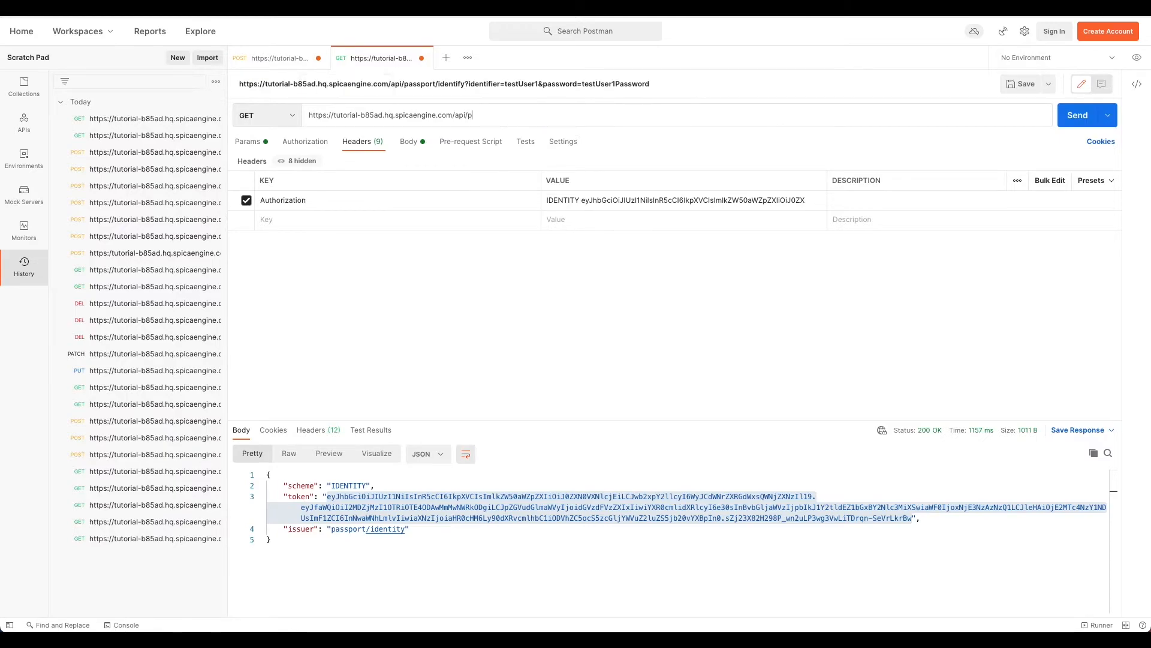
text(bucket)
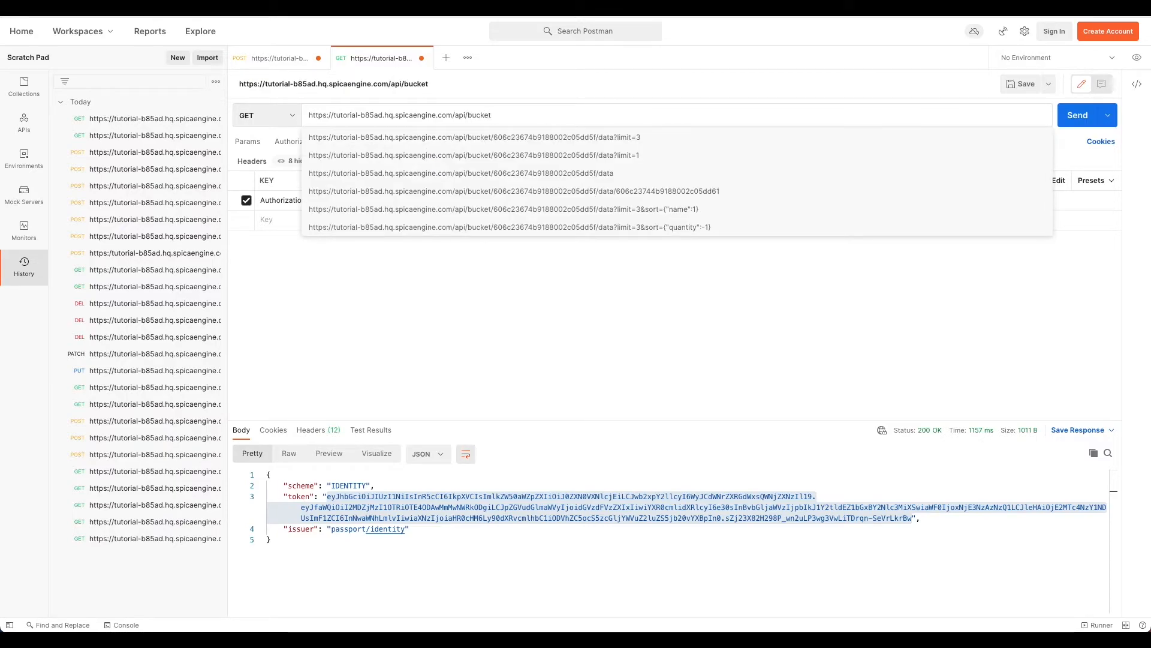
text(/)
key(ctrl+v)
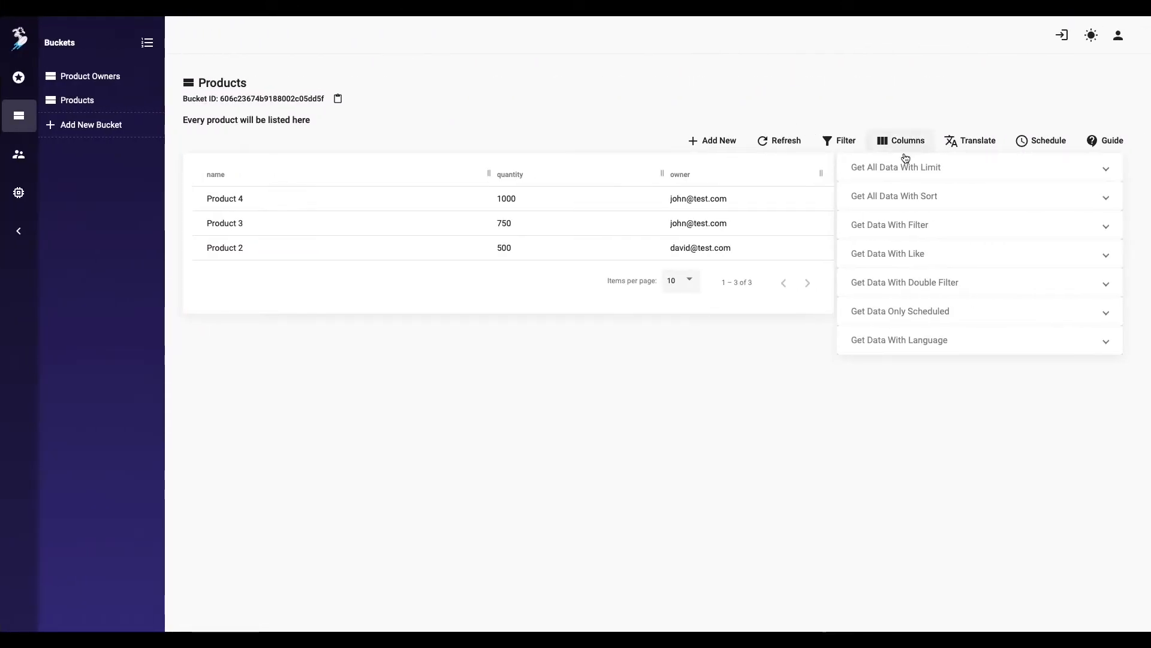
click(904, 166)
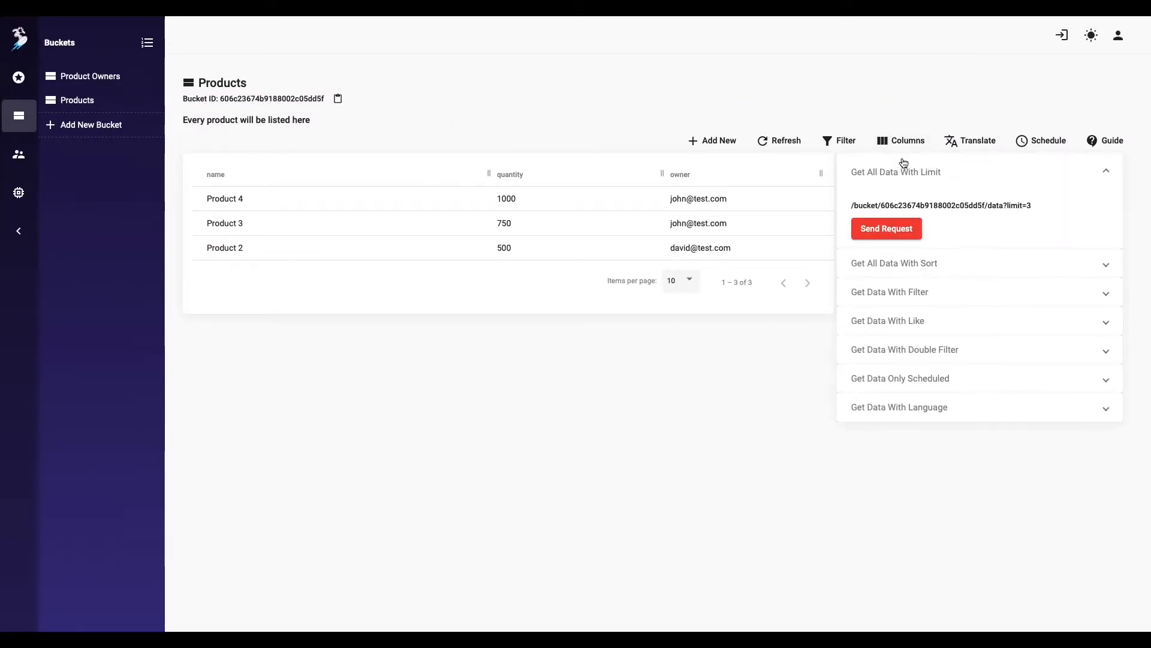
triple_click(901, 204)
click(901, 203)
drag(1047, 205, 987, 205)
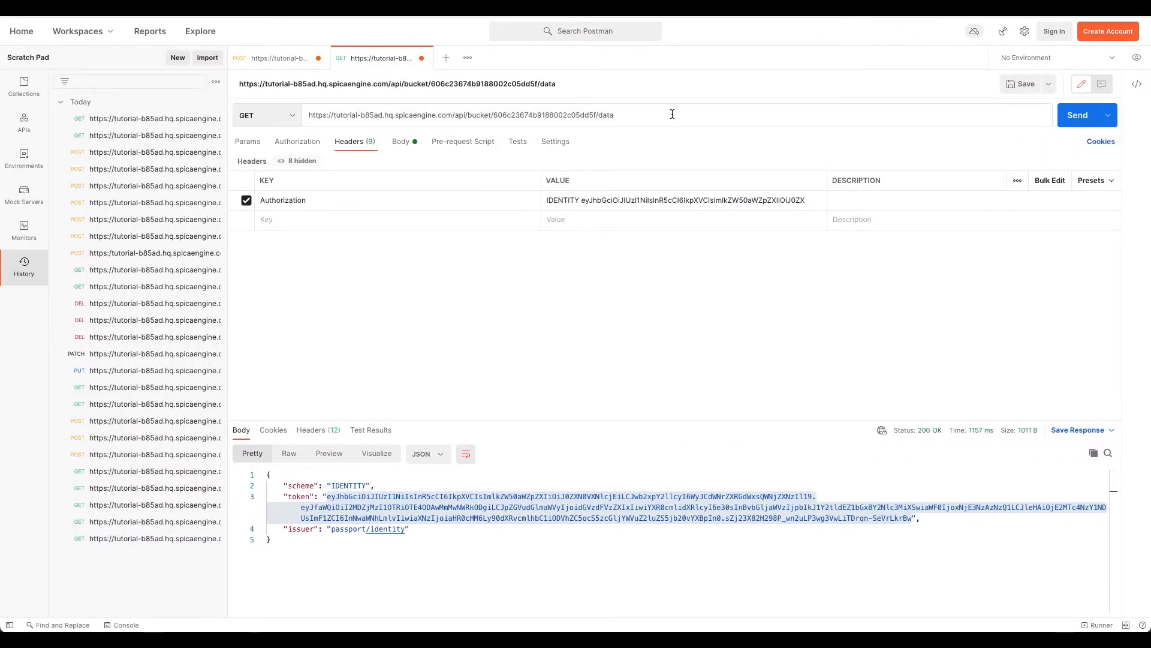
text(ata?limit=3)
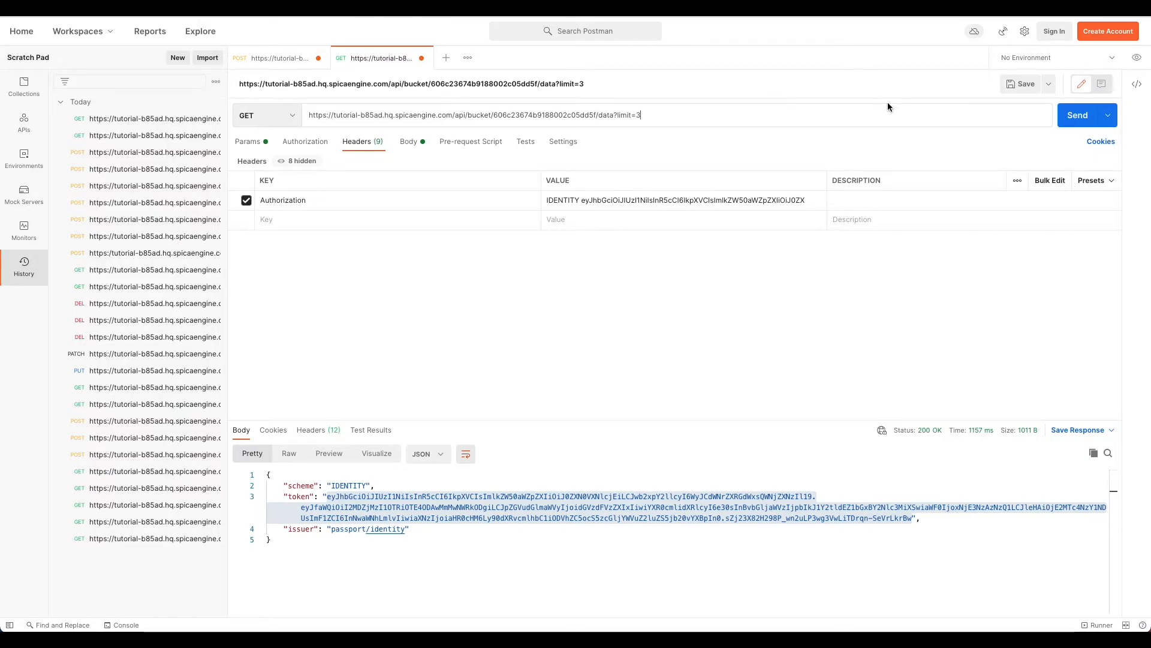
Step: Send the request and enlarge the response pane to show Products 2, 3 and 4
click(1077, 114)
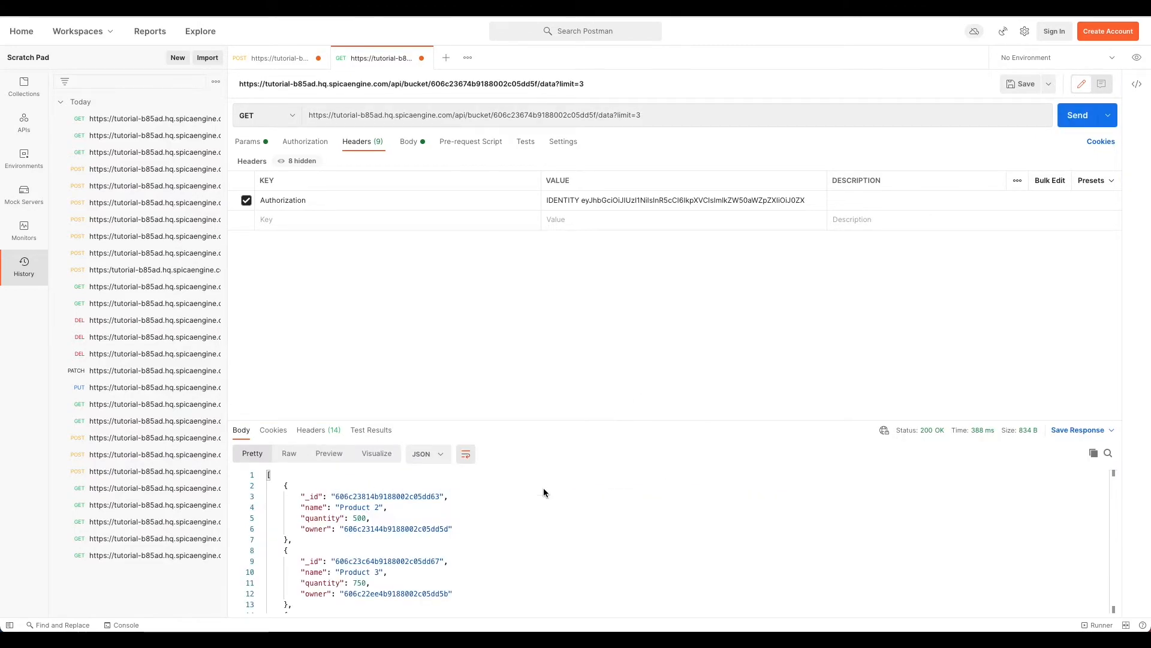
scroll(470, 549, down, 5)
scroll(470, 548, up, 5)
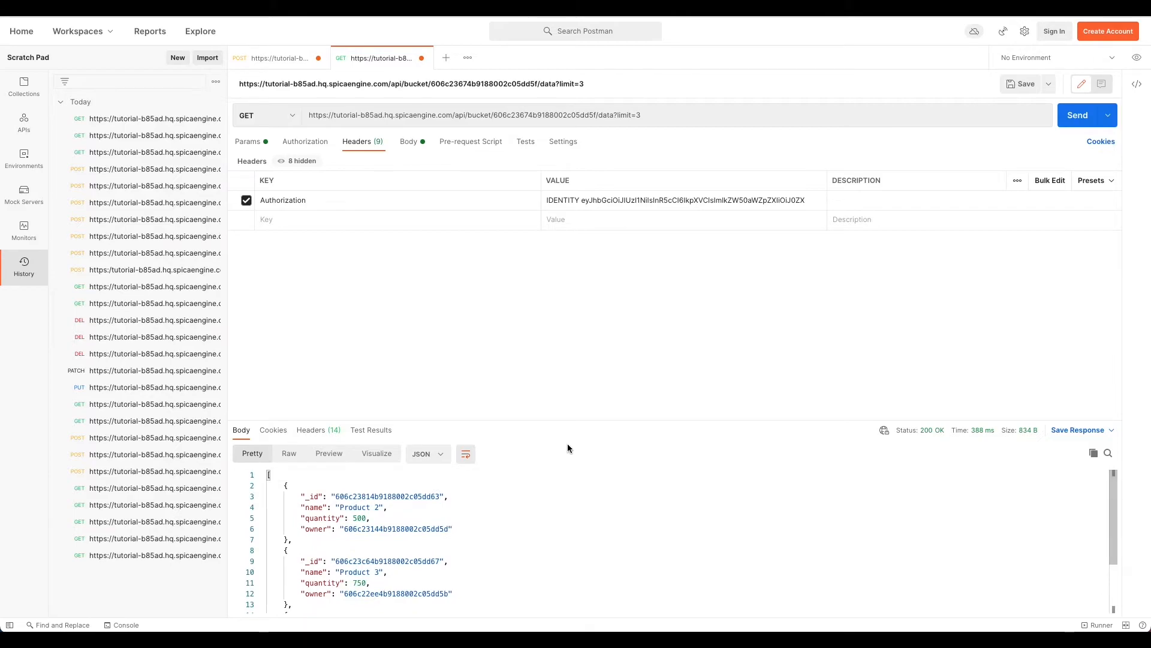
drag(586, 419, 592, 252)
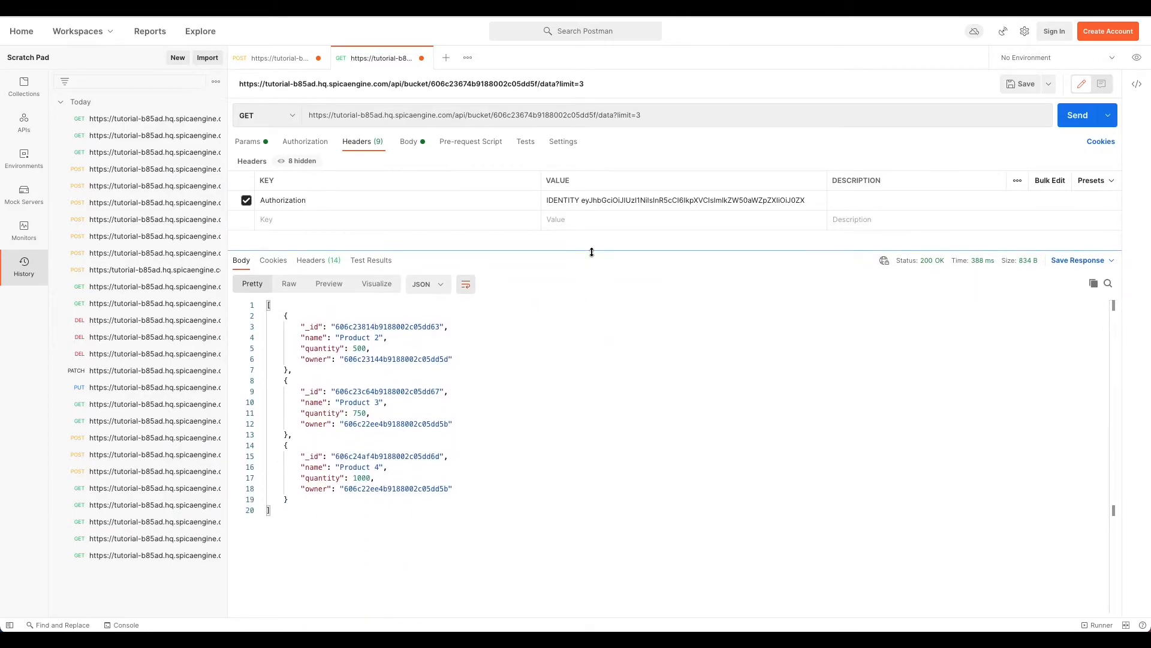
key(ctrl+Right)
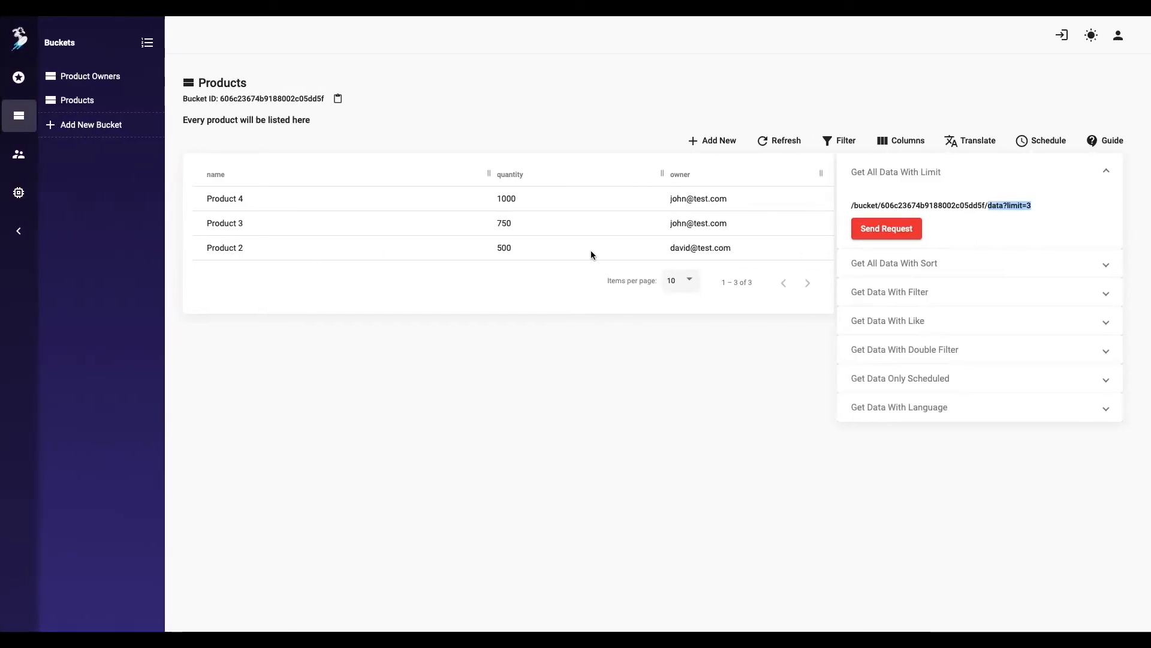
Step: Remove Bucket Full Access from testUser1 and confirm the bucket request now returns 403
click(19, 154)
click(106, 75)
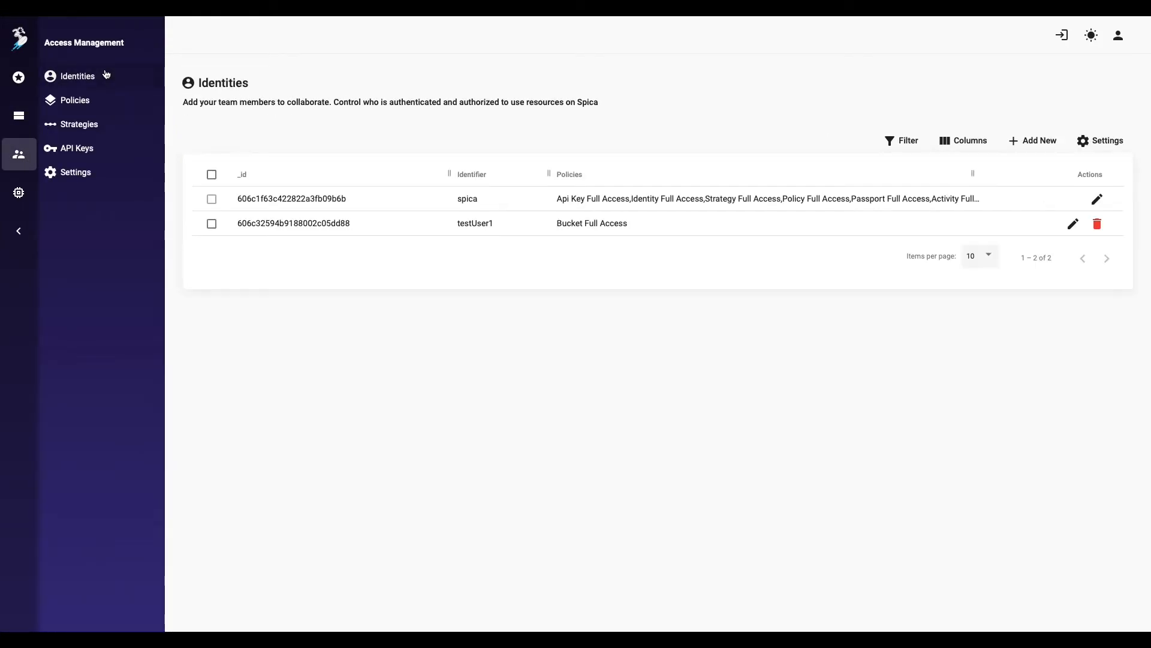
click(1081, 222)
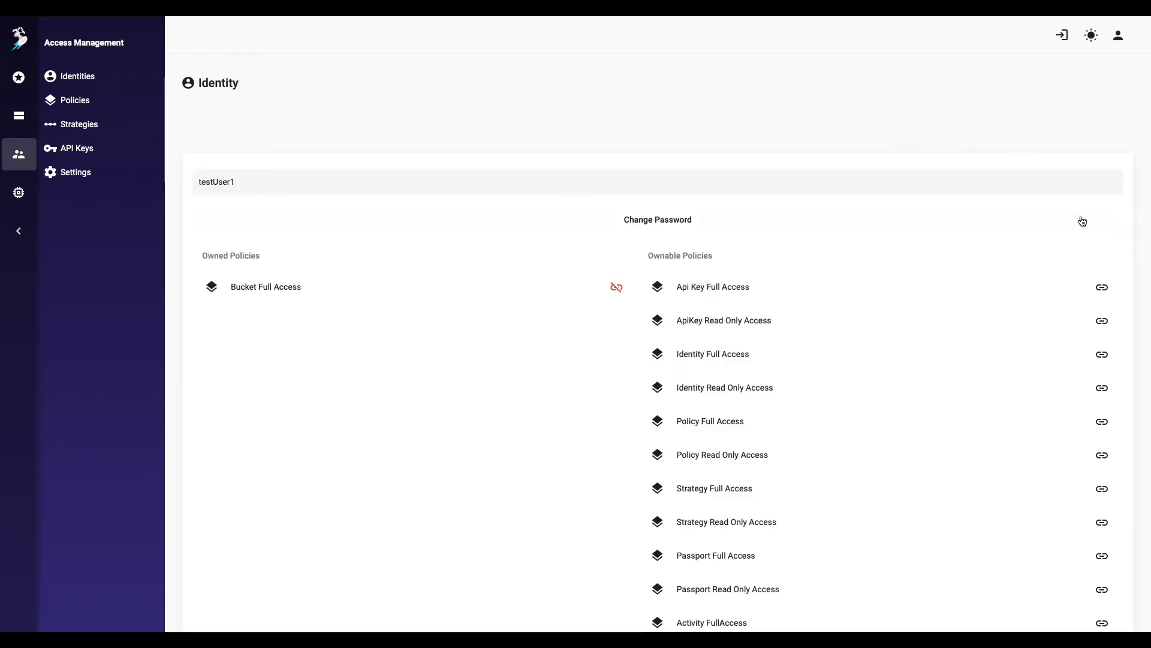
click(621, 291)
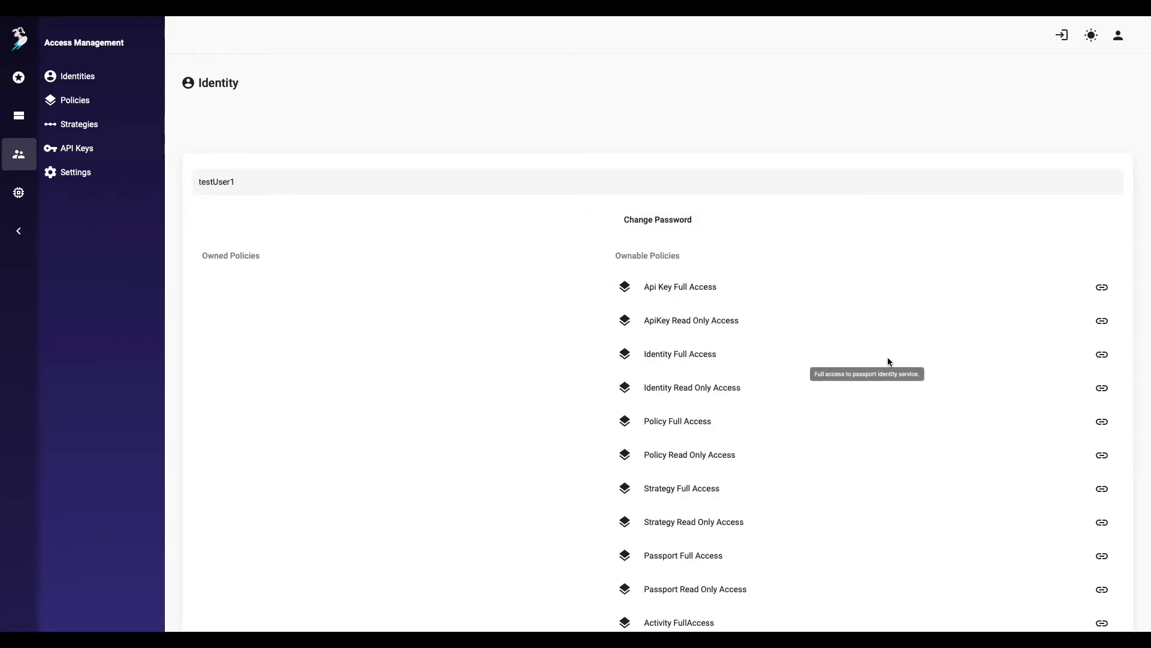
scroll(888, 360, down, 8)
click(1095, 597)
key(ctrl+Right)
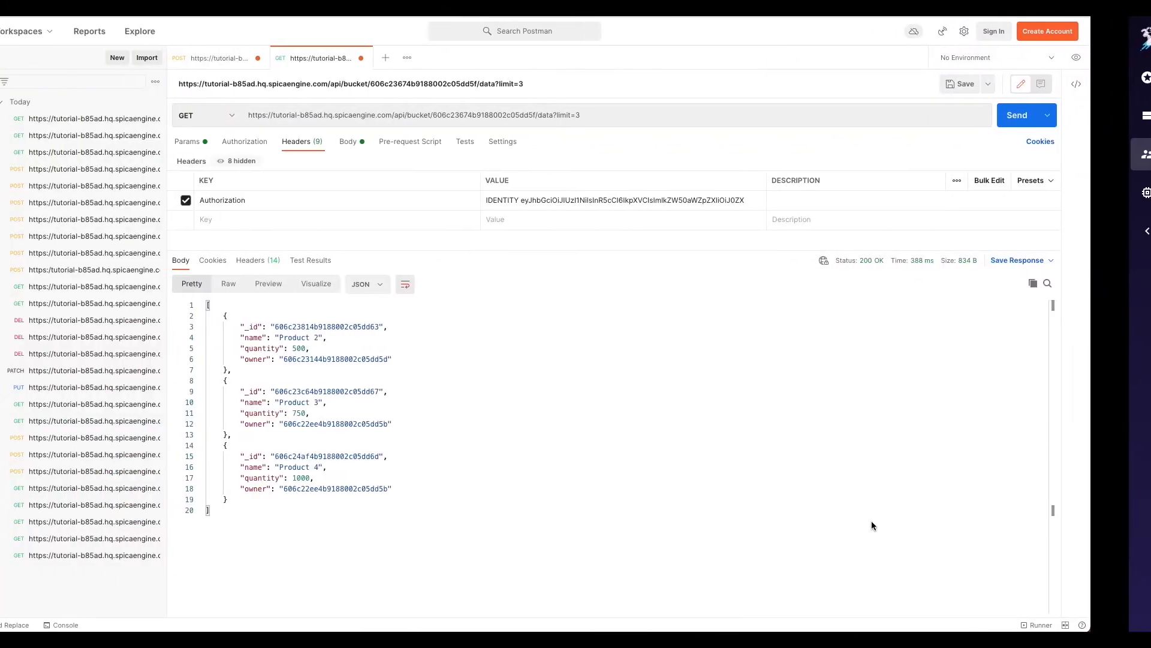
click(1059, 117)
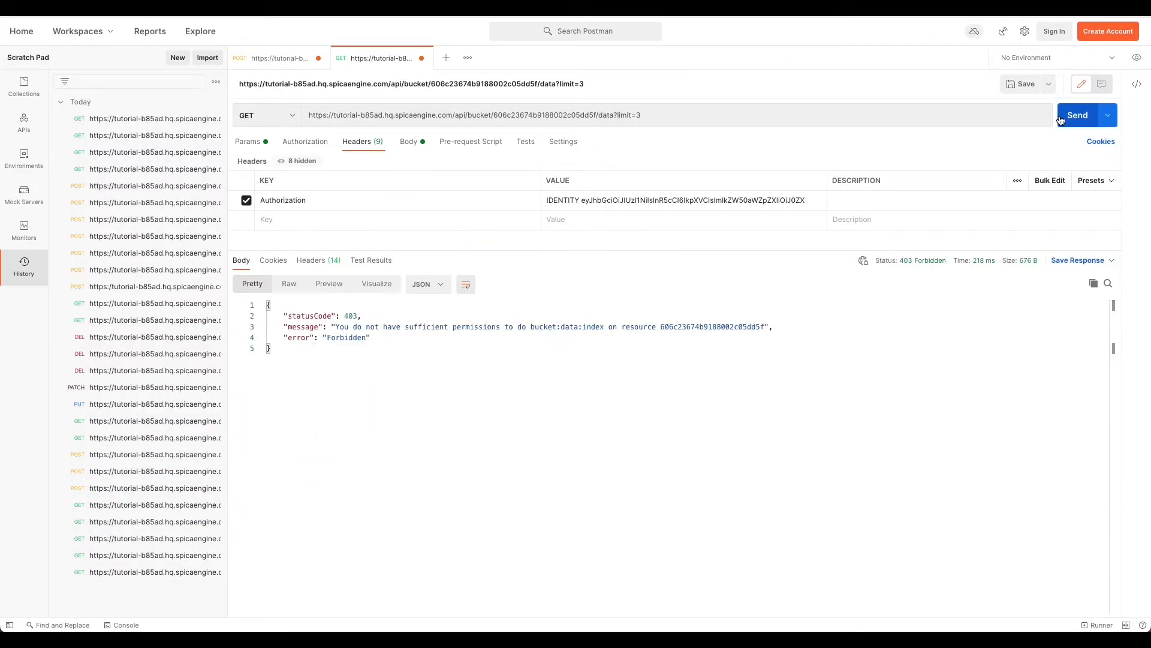
key(ctrl+Left)
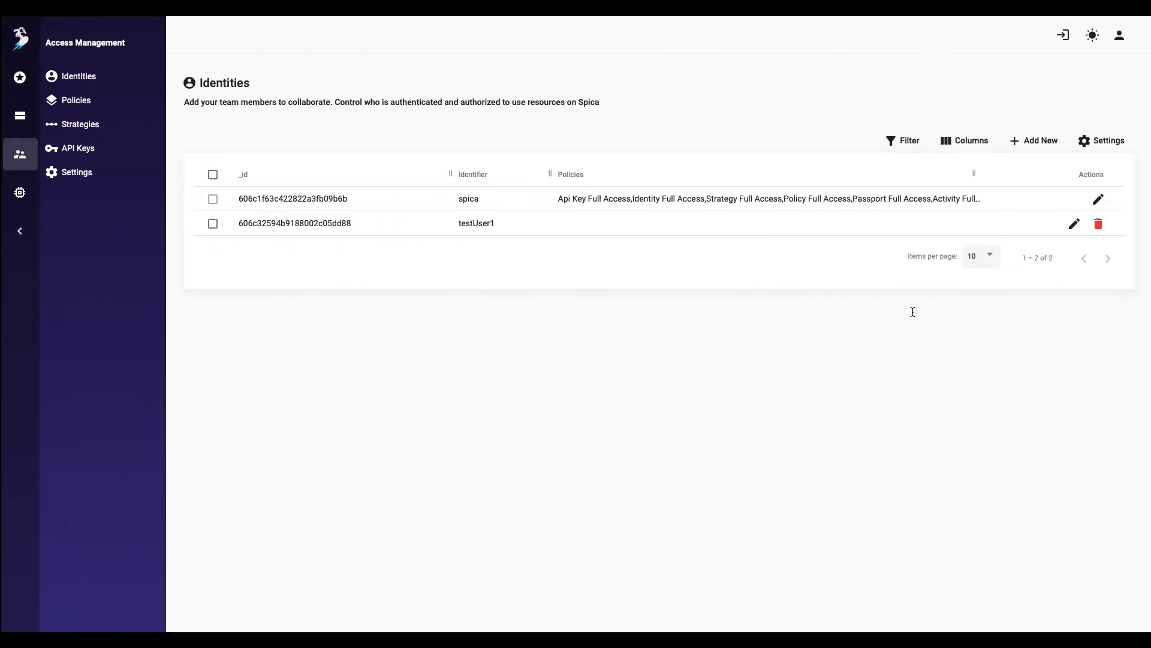
Step: Reattach Bucket Full Access to testUser1 and save the identity
click(1072, 224)
scroll(952, 516, down, 8)
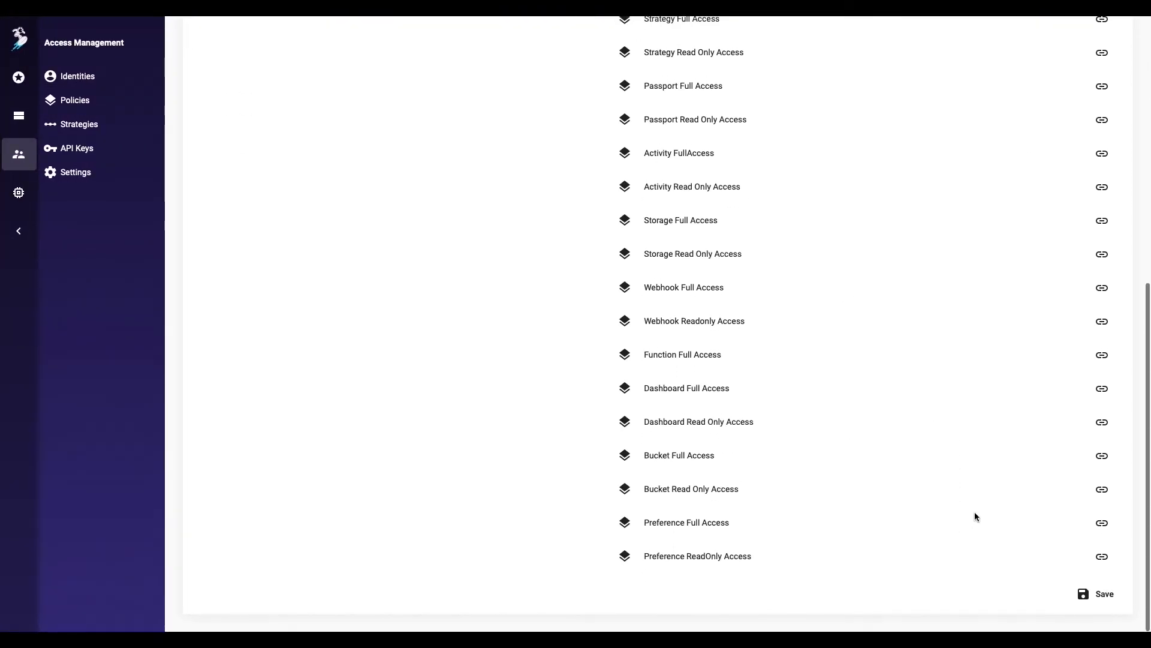
click(1100, 455)
click(1097, 594)
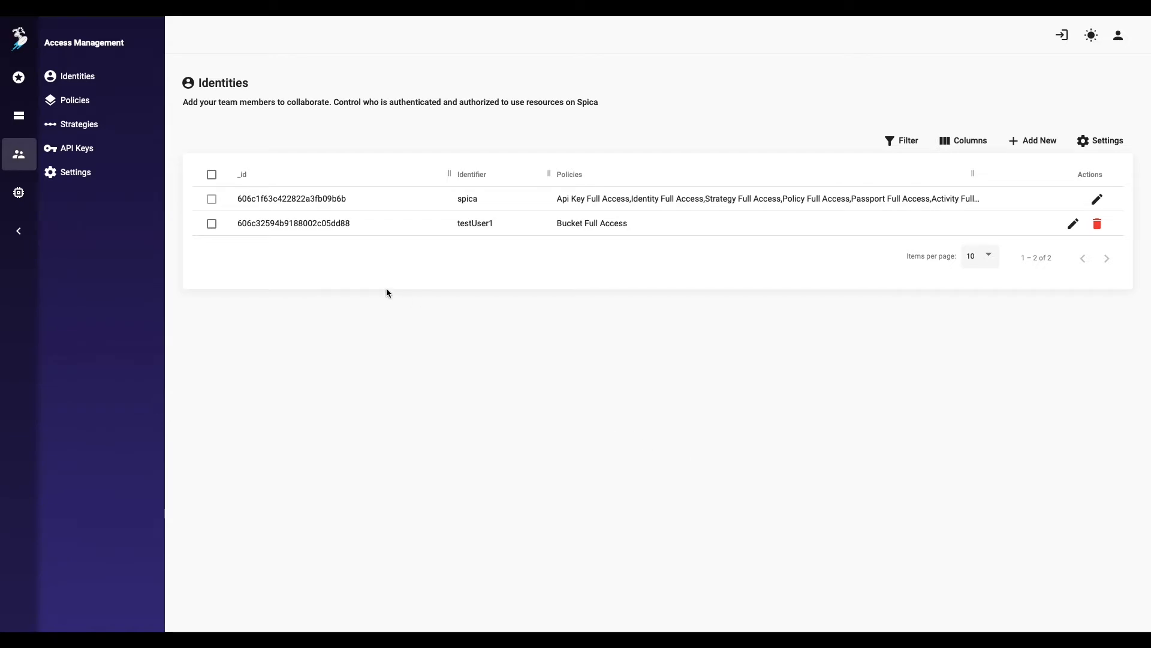
click(96, 178)
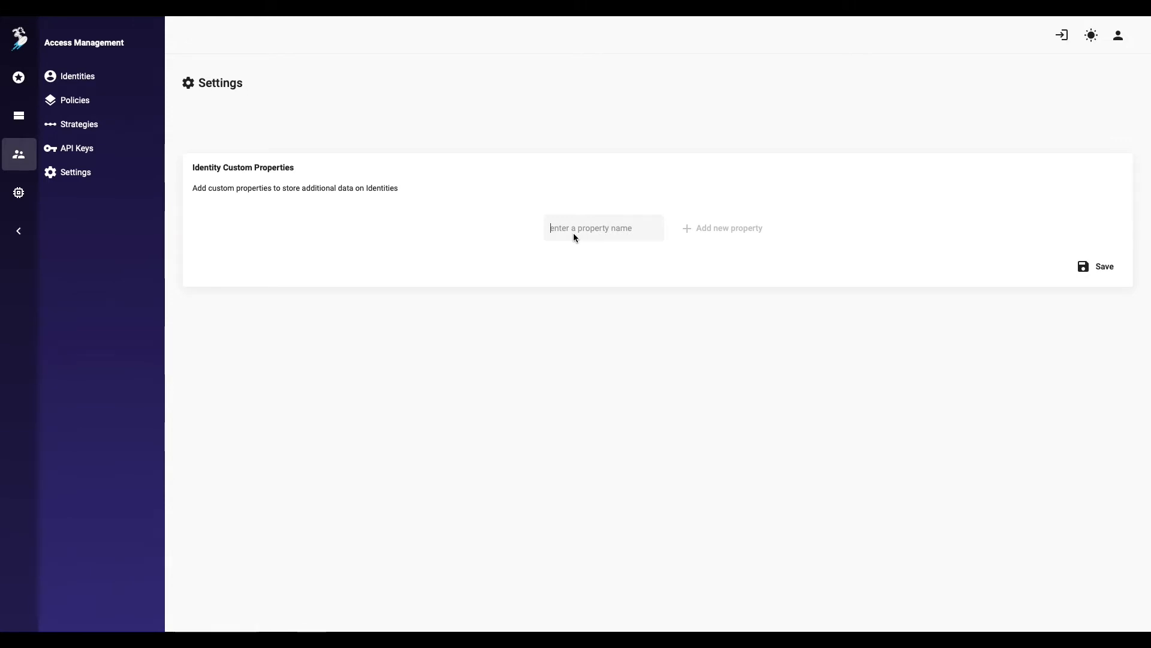
Step: Add an 'age' identity custom property of type number and save it
text(age)
click(712, 234)
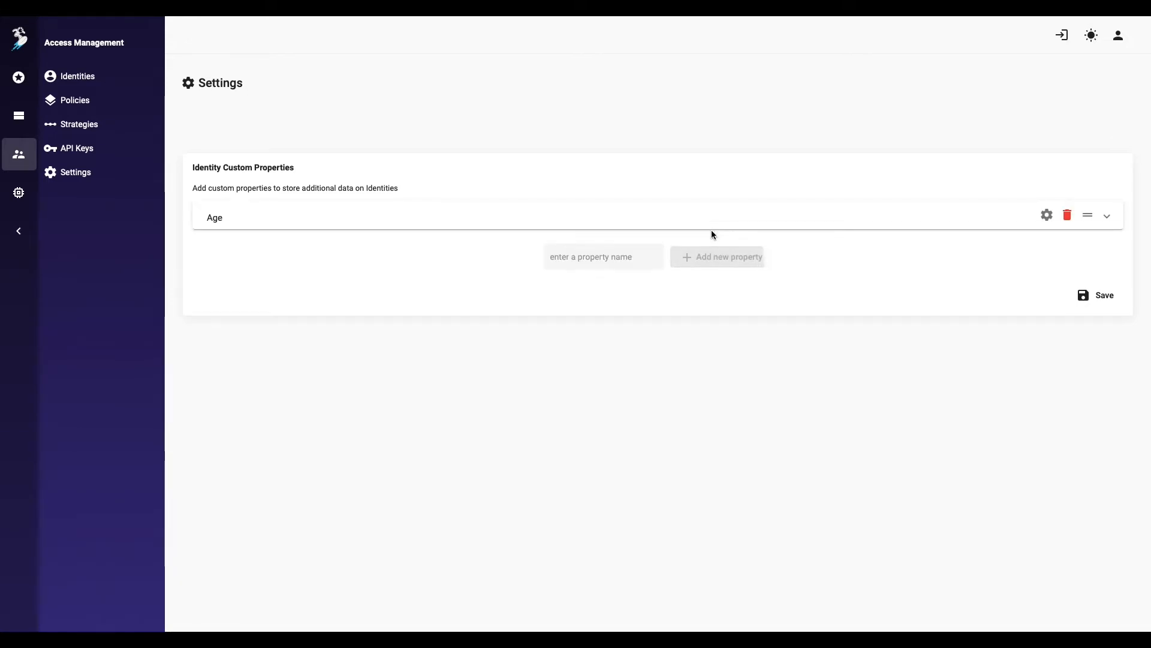
click(712, 223)
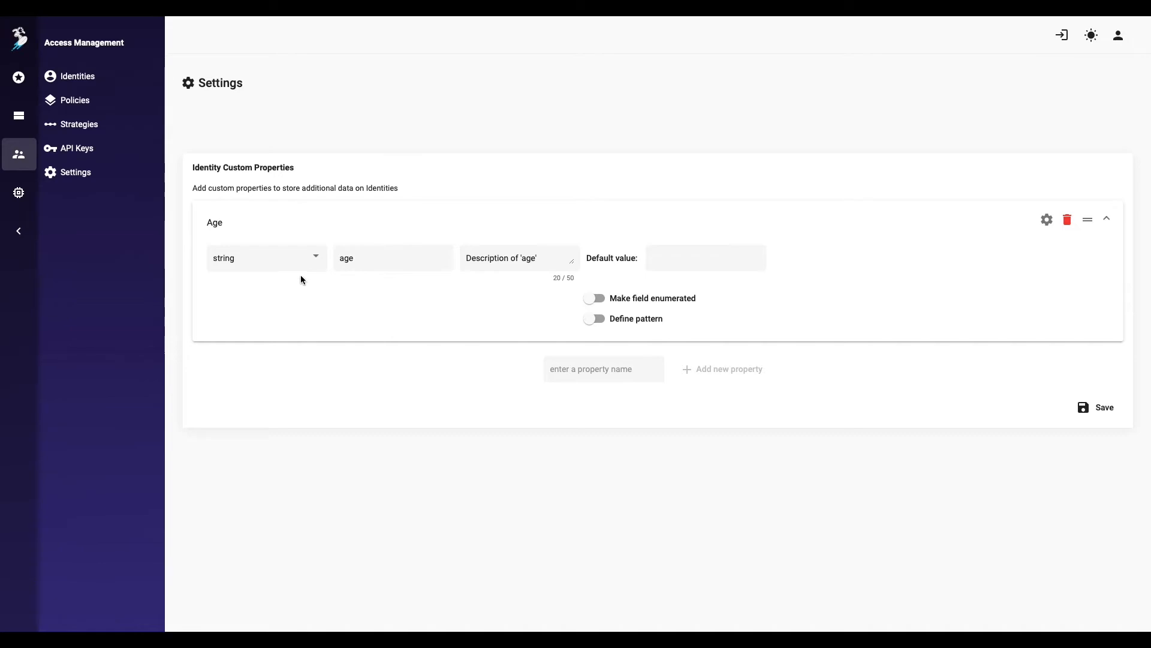
click(299, 268)
click(295, 282)
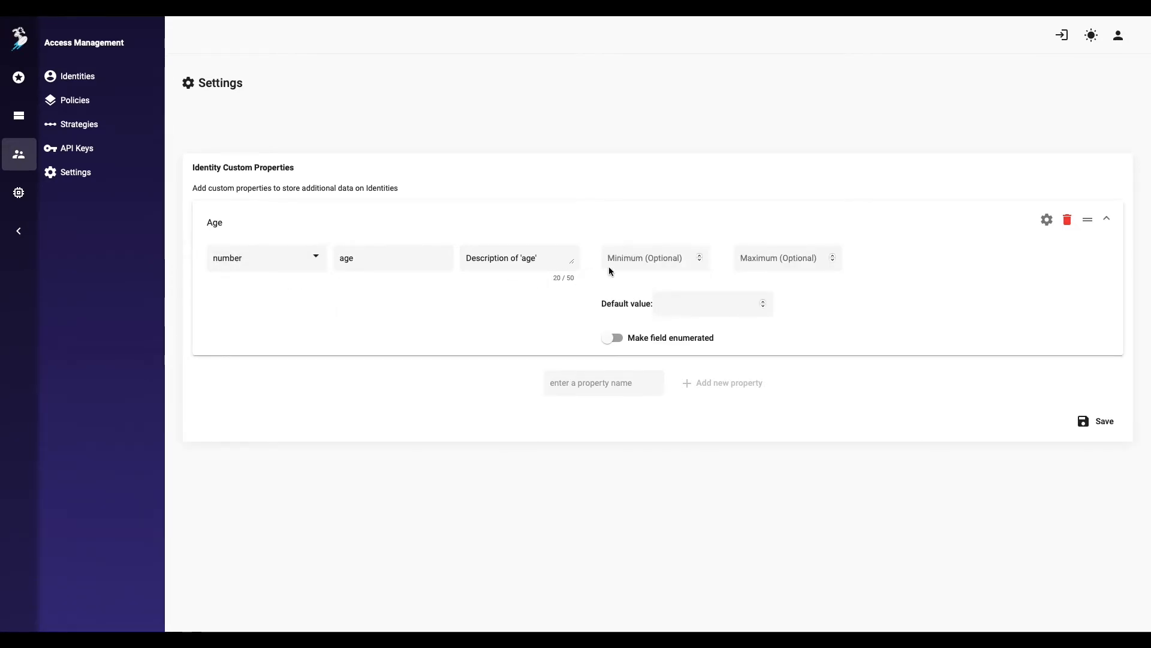
click(1092, 421)
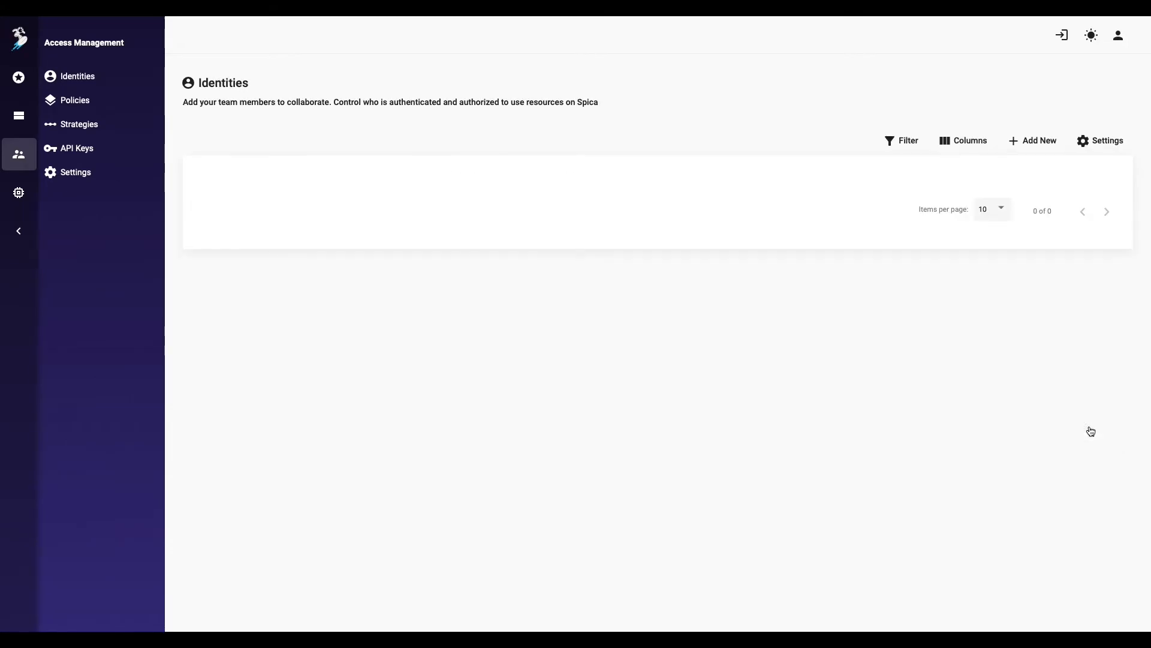
Step: Give testUser1 an age of 15 and save
click(1084, 224)
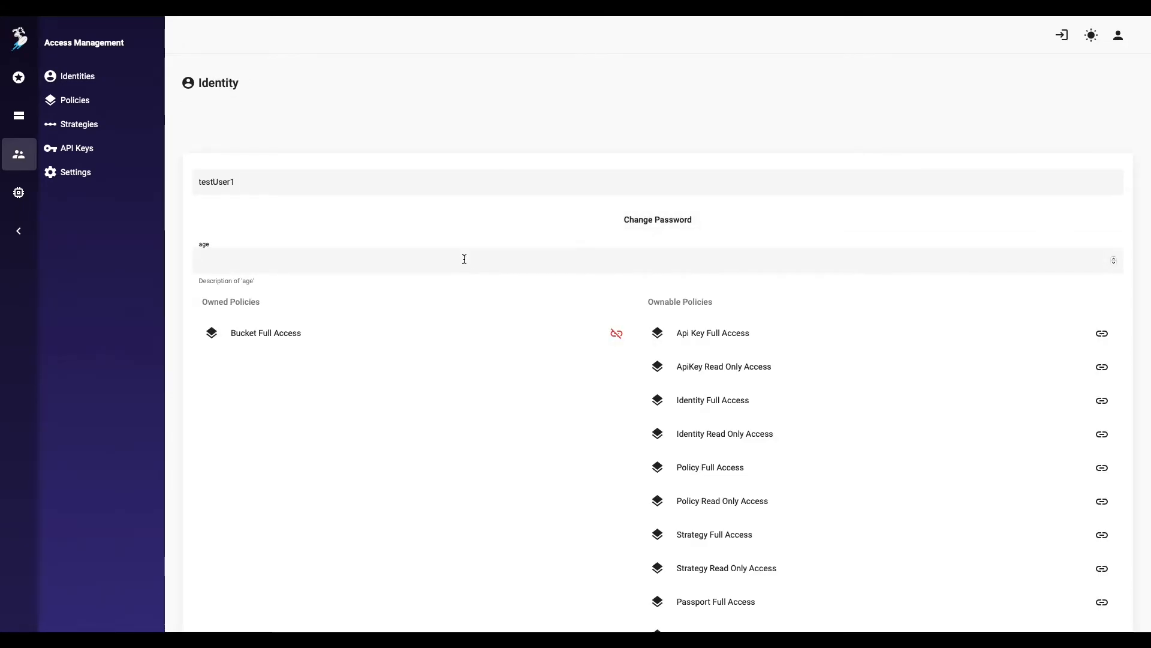
text(15)
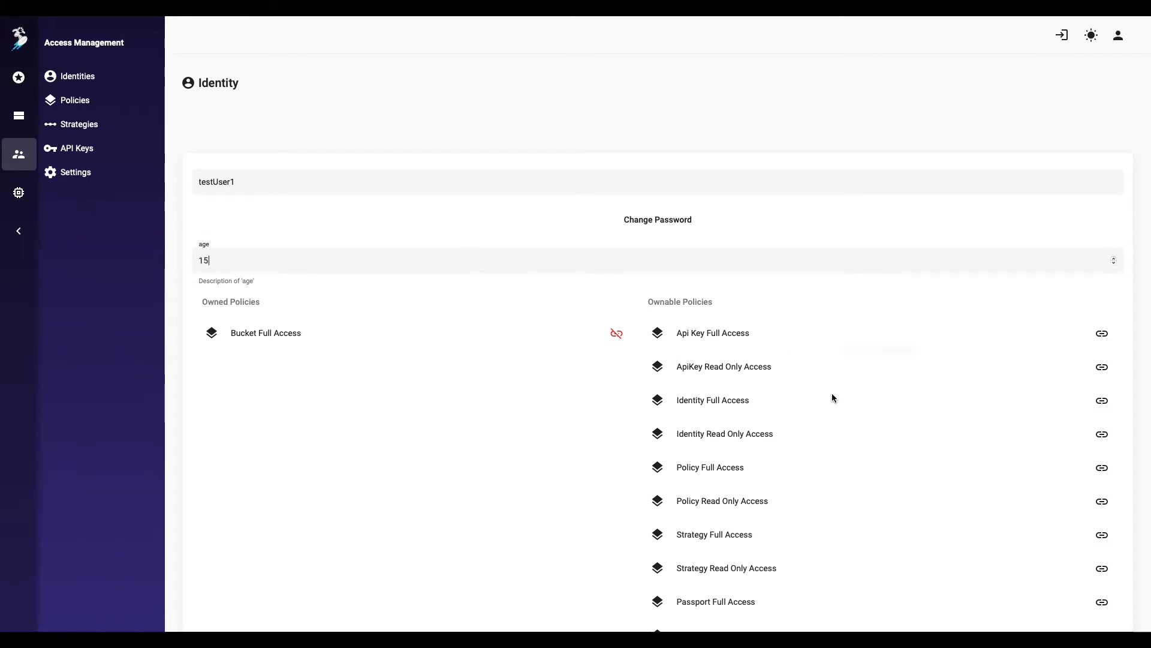
scroll(840, 410, down, 8)
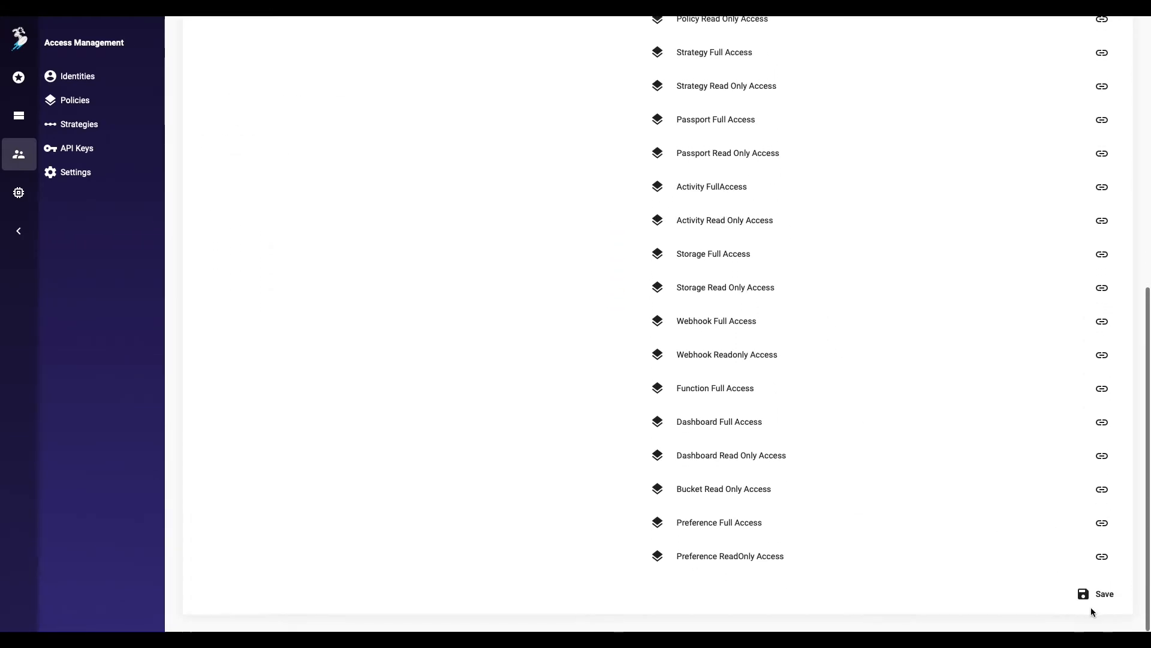
click(1098, 606)
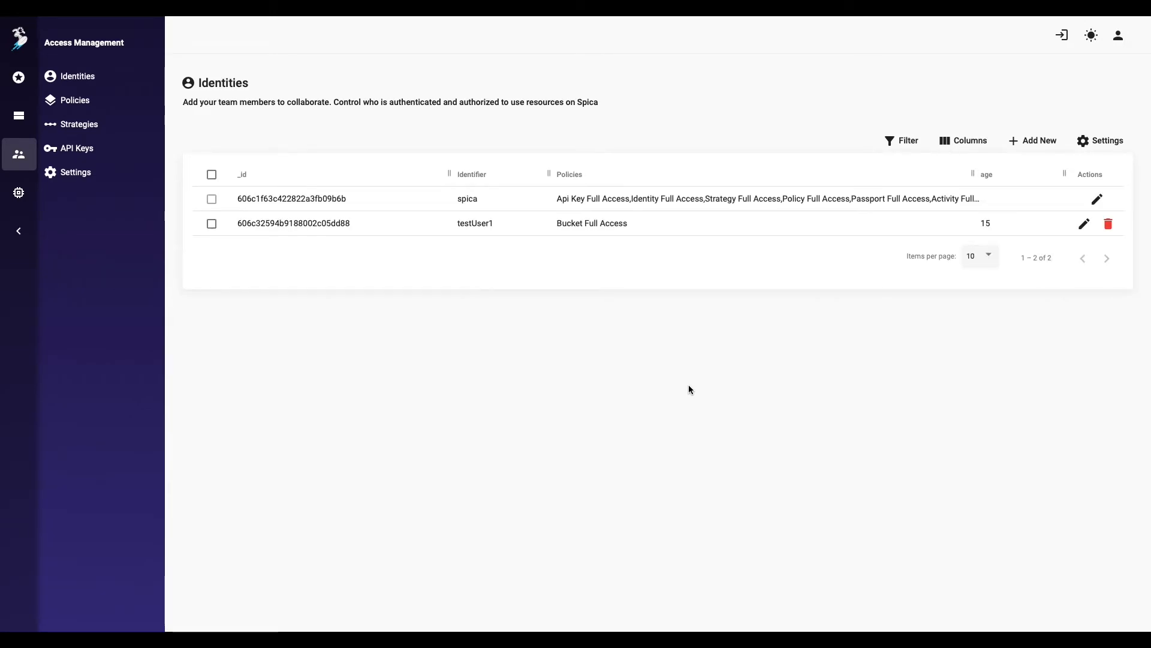
Step: Narrow the Policies column so the age column sits beside it
click(947, 141)
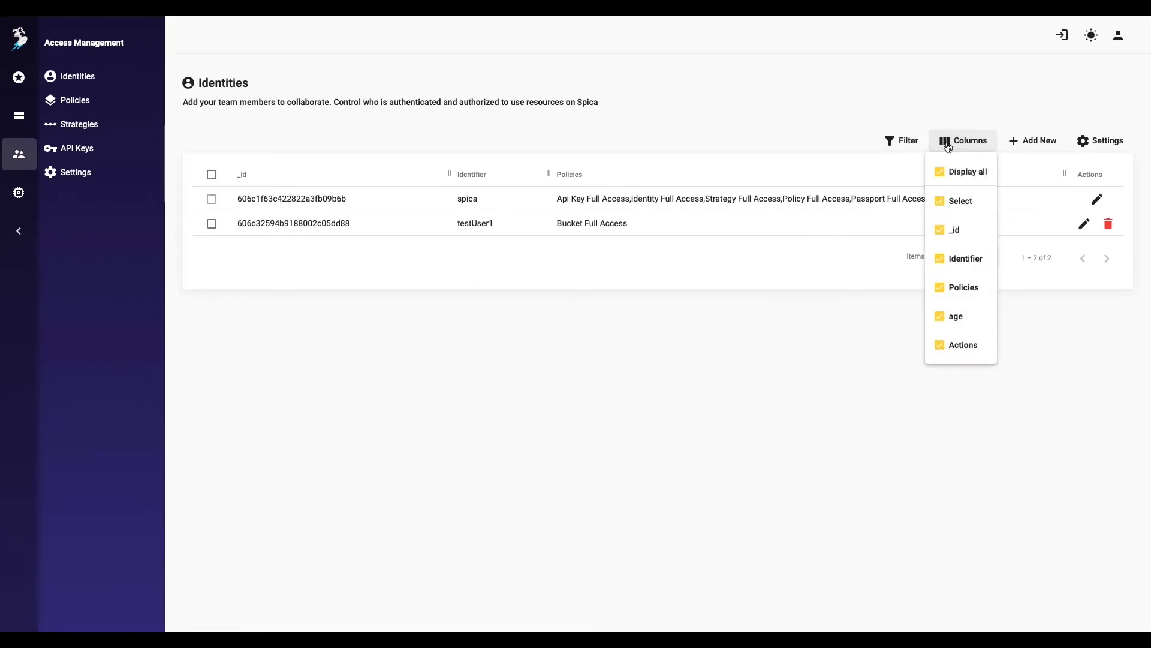
click(807, 322)
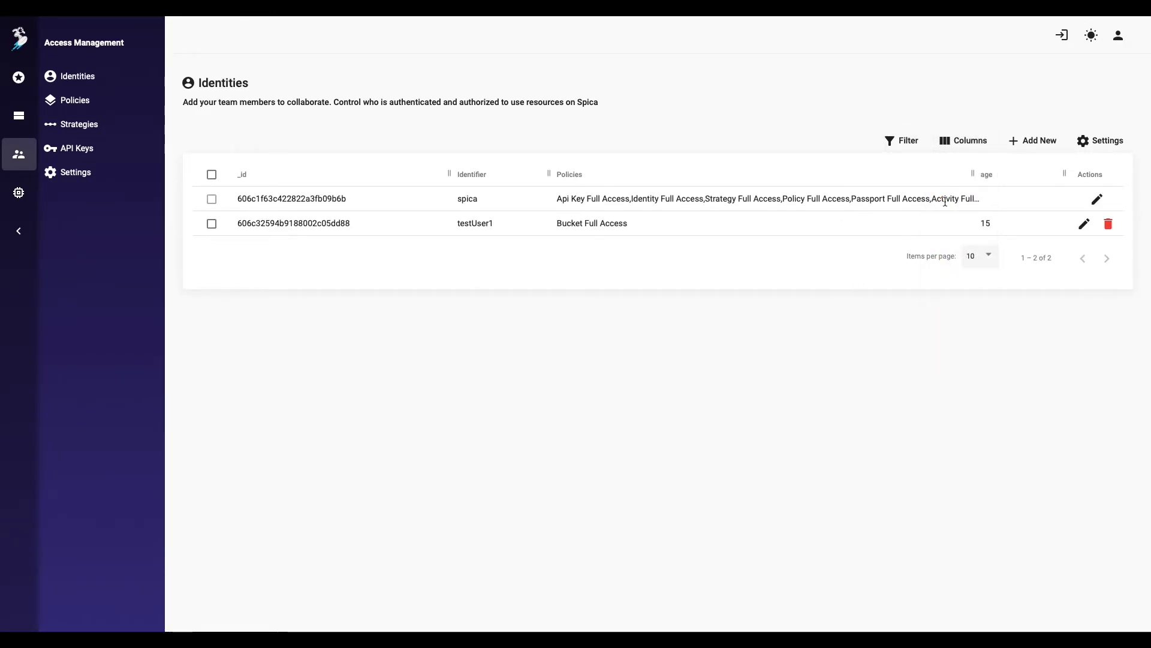
drag(957, 165, 692, 186)
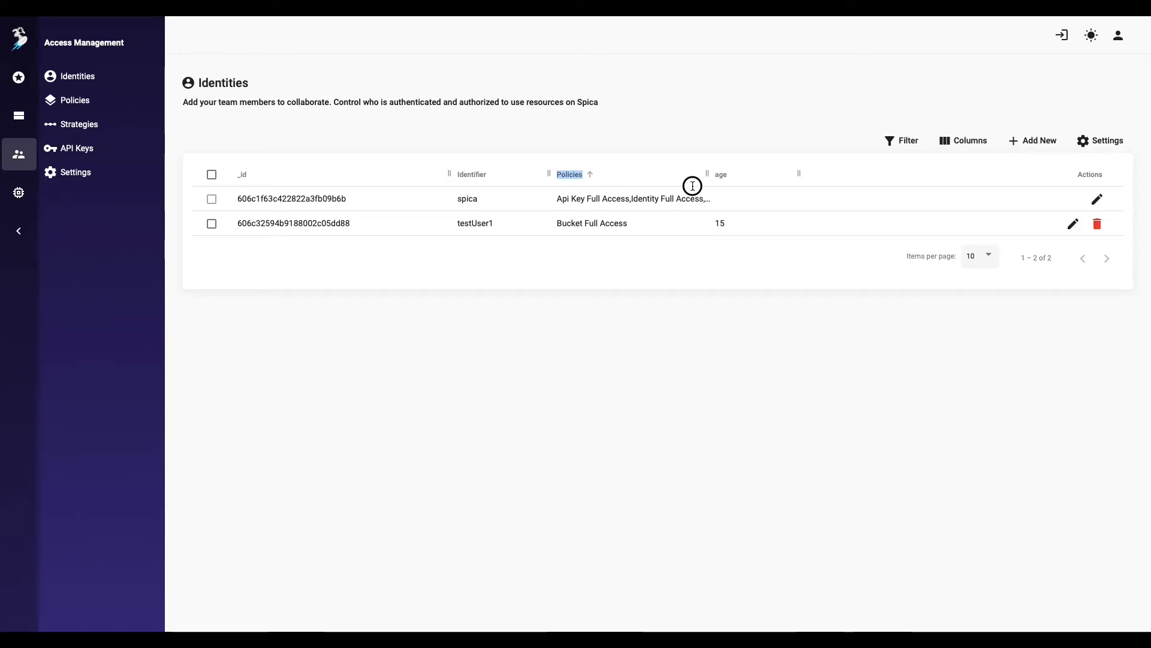
Step: Change the identity creation body to testUser2 with age 12 and matching password, then send it
key(ctrl+Left)
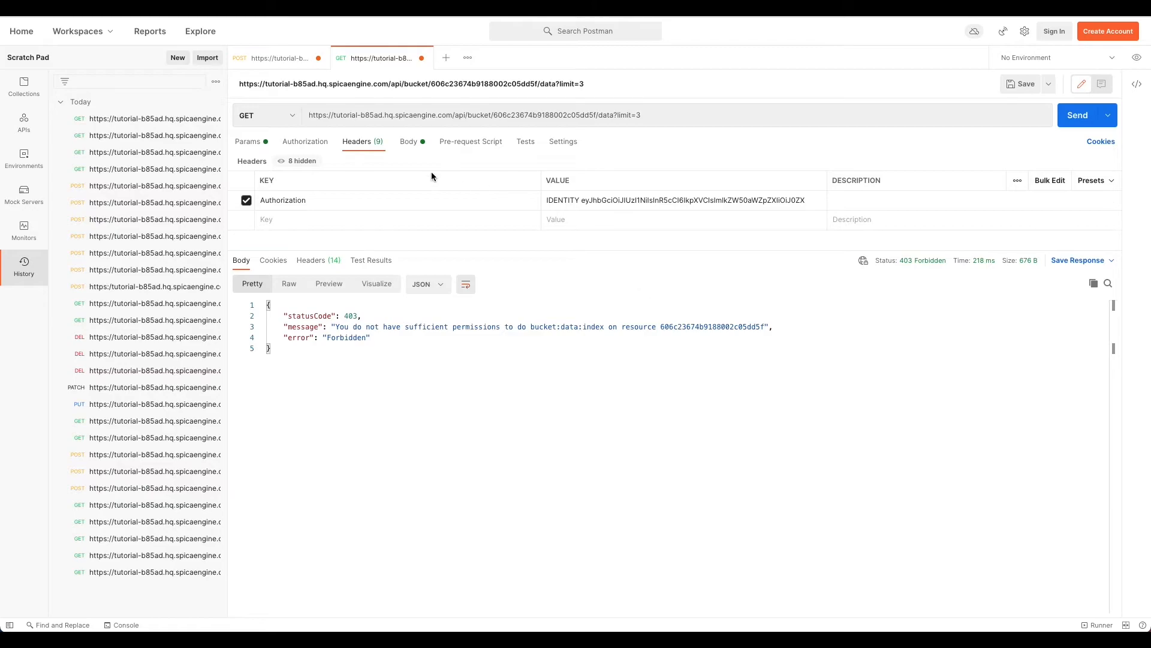
click(303, 61)
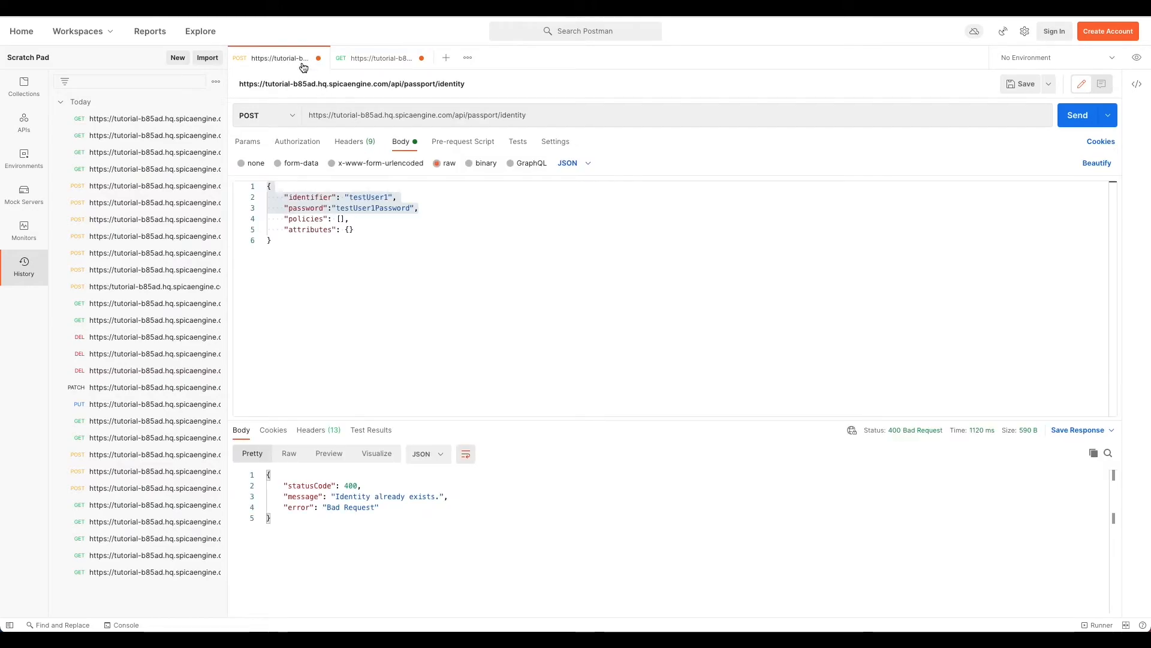
click(350, 230)
key(Return)
text("age": 12)
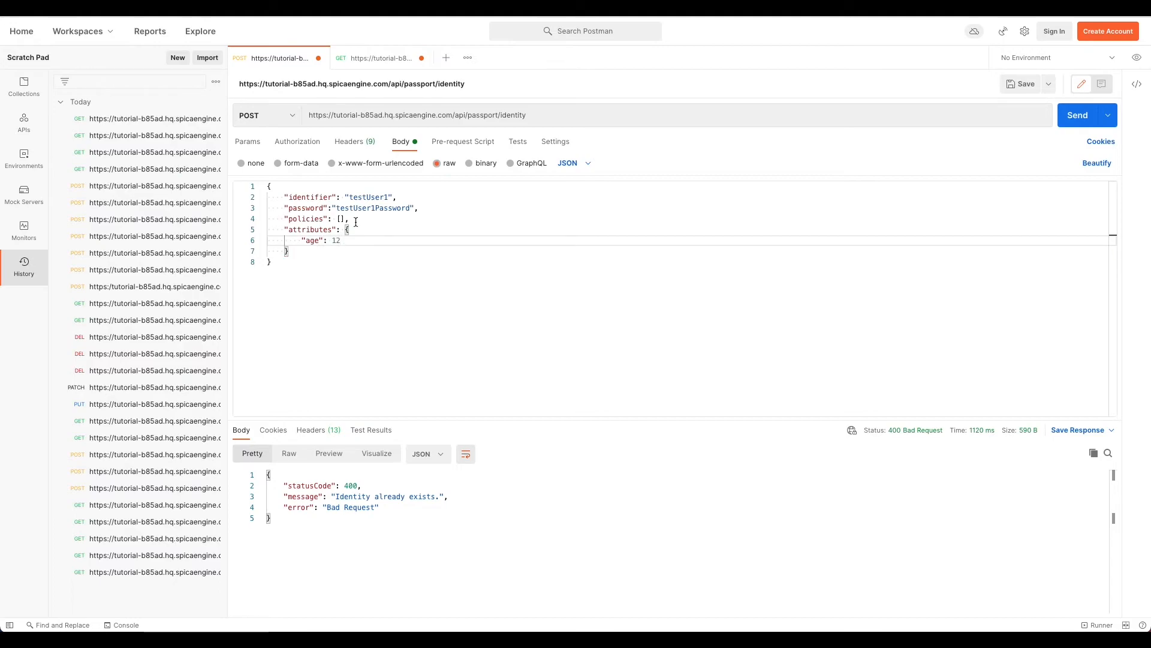
click(385, 197)
key(BackSpace)
text(2)
click(375, 208)
key(BackSpace)
text(2)
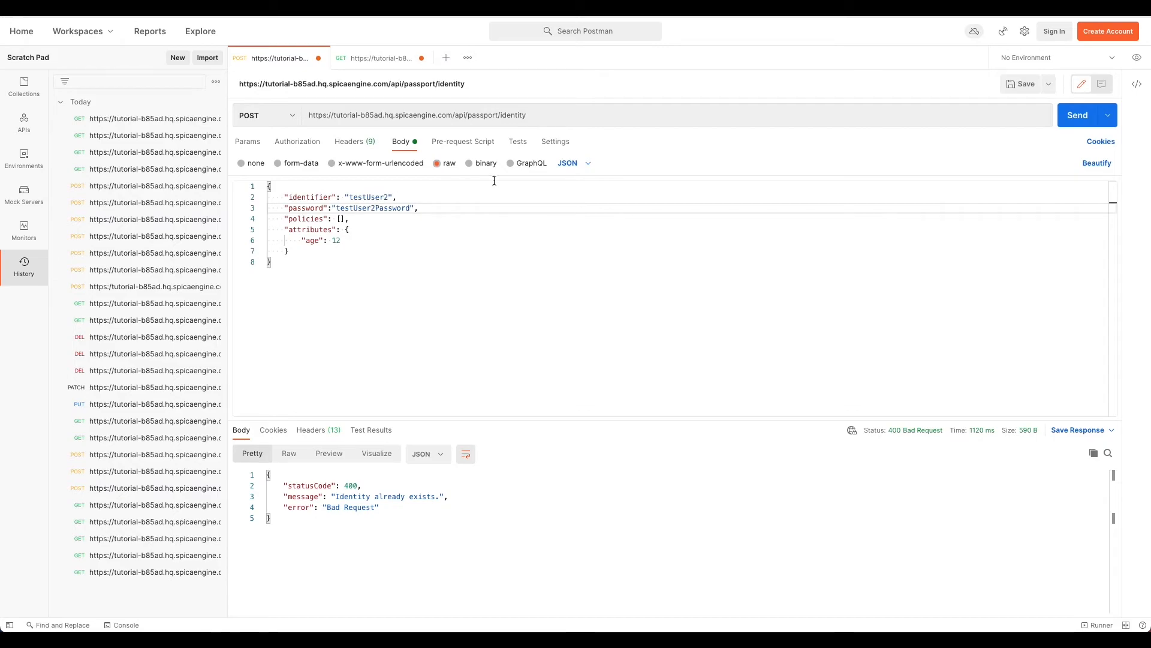
click(1077, 115)
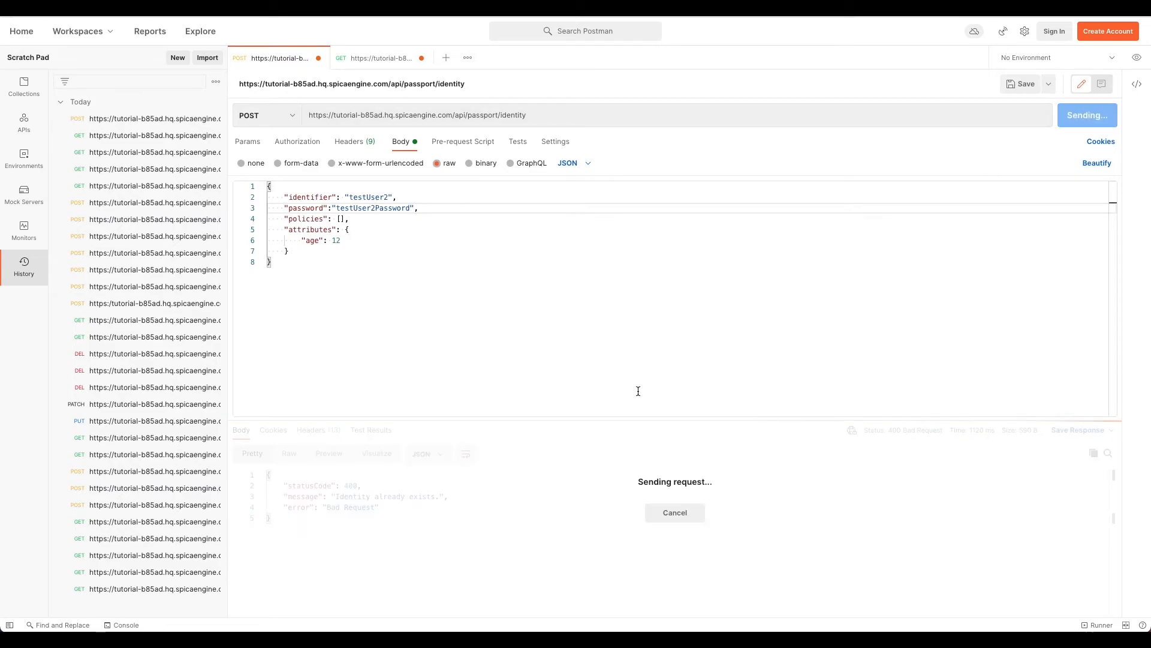
Step: Reload Spica's Identities list and confirm testUser2 now appears
key(ctrl+Right)
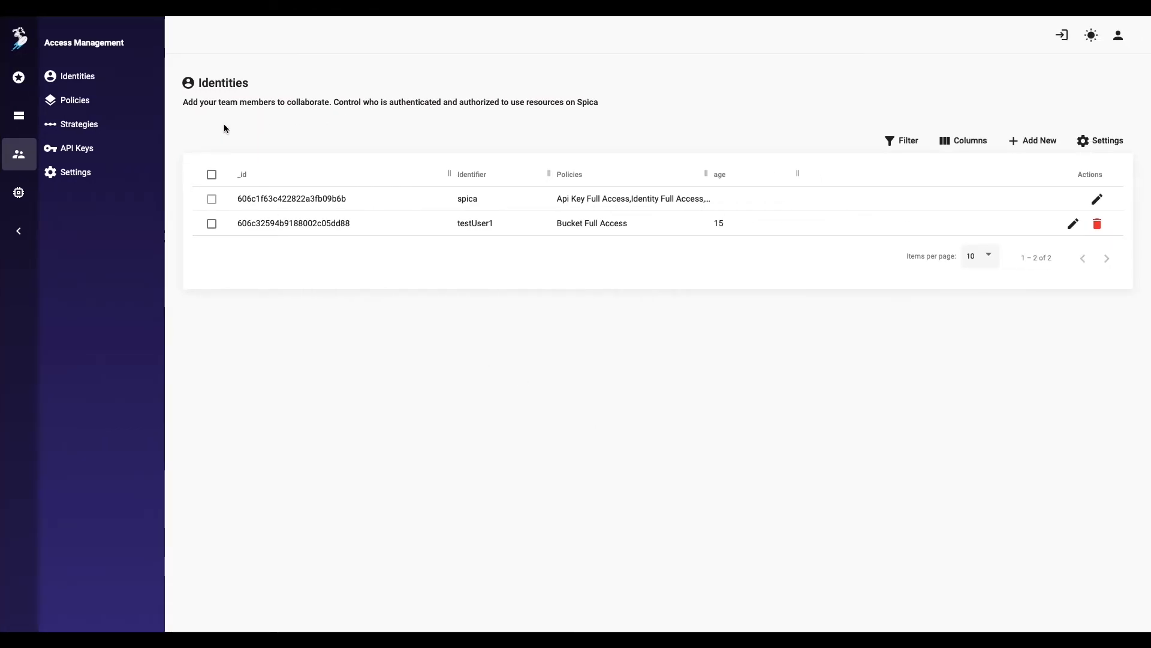
key(super+r)
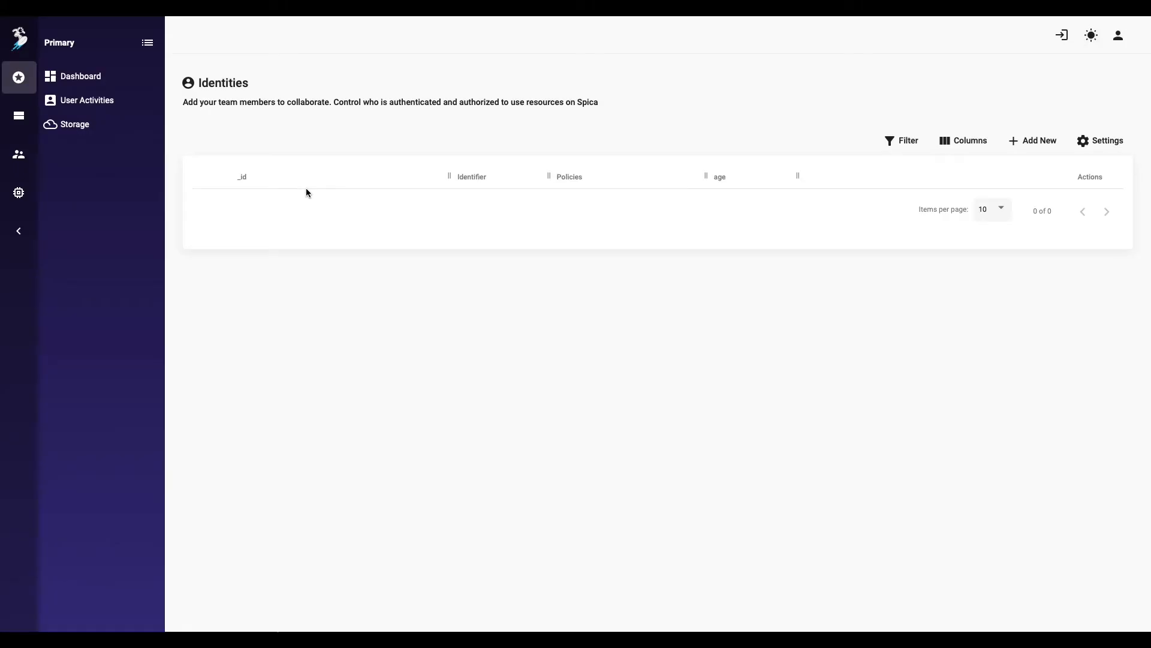
drag(459, 248, 690, 251)
click(689, 251)
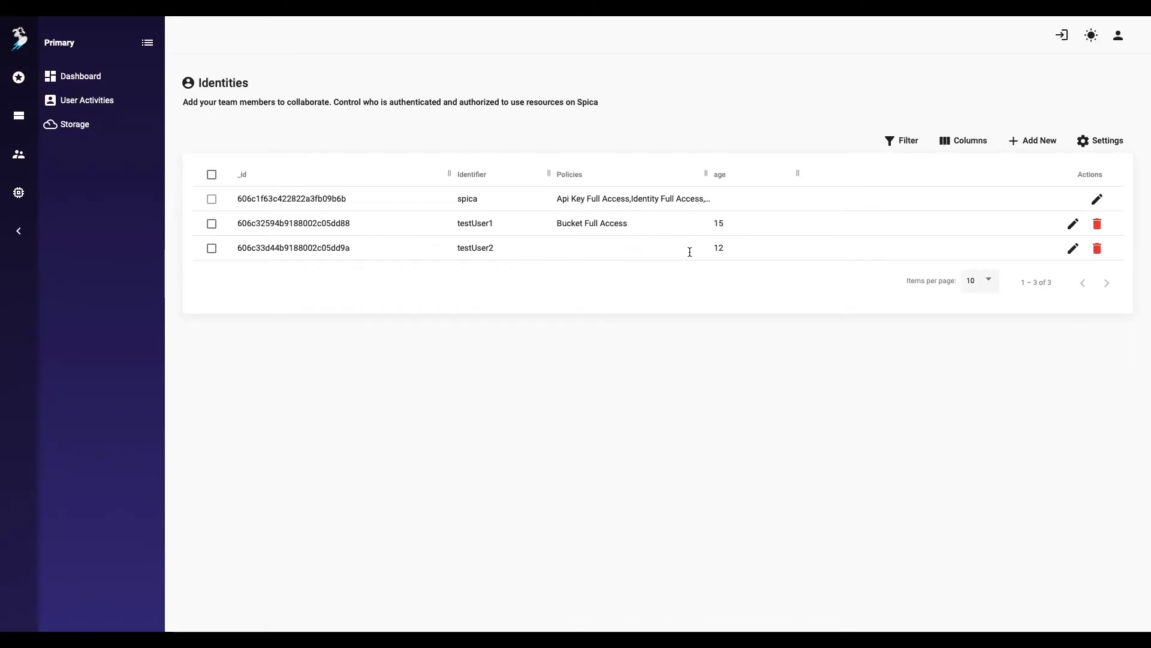
key(ctrl+Left)
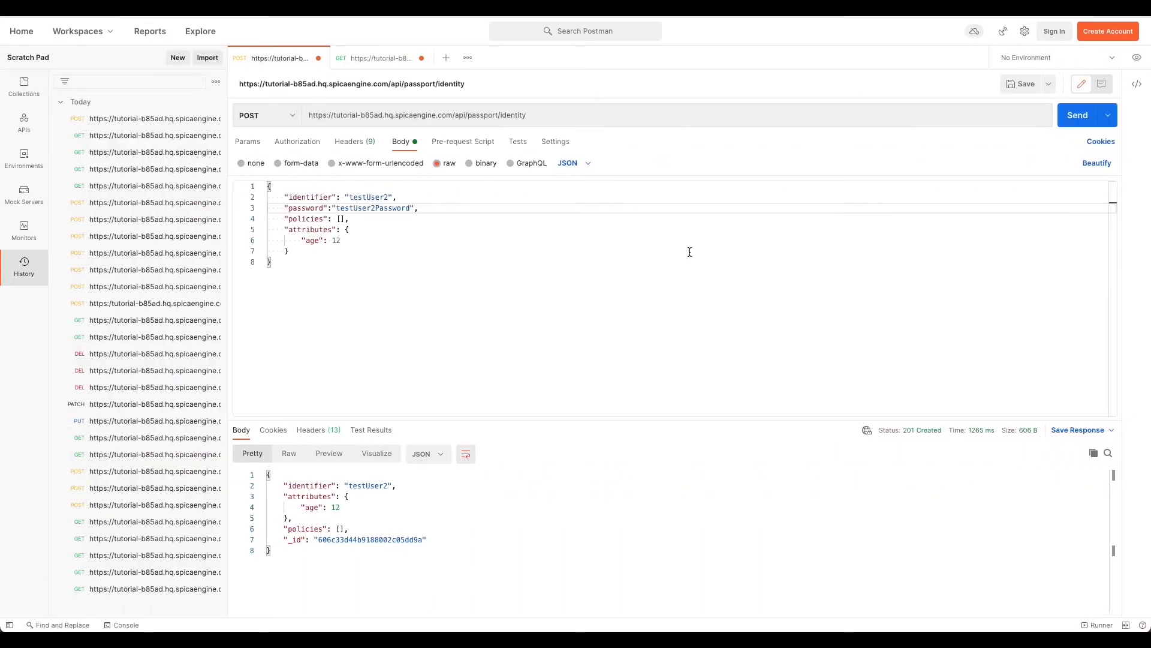
key(ctrl+Right)
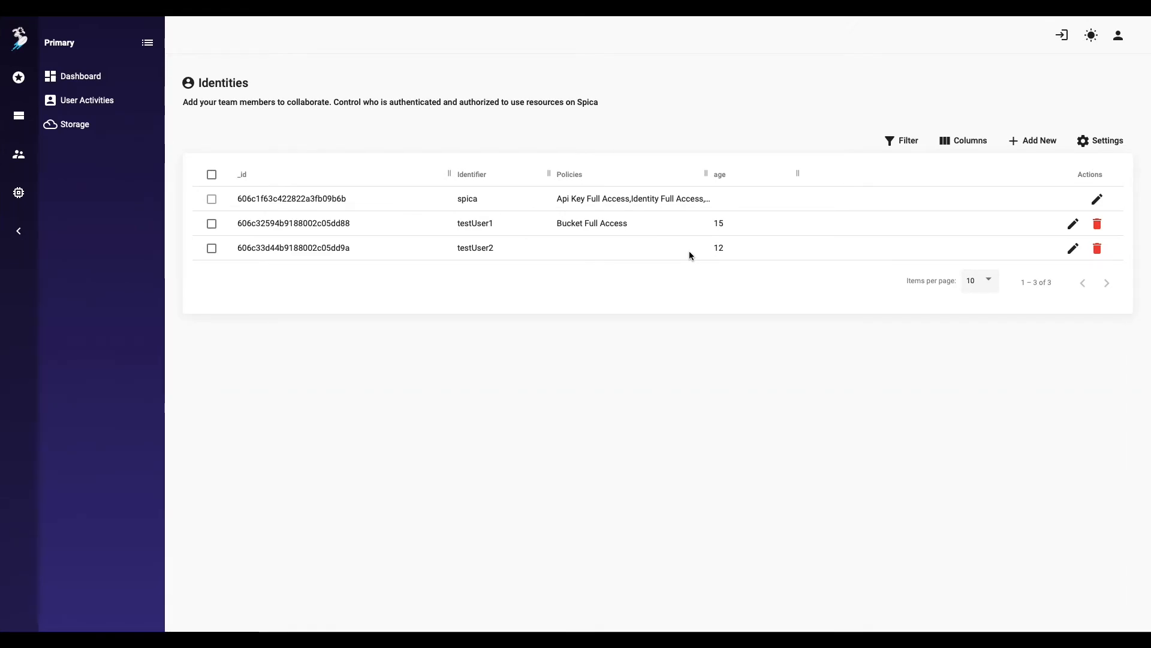
key(ctrl+Left)
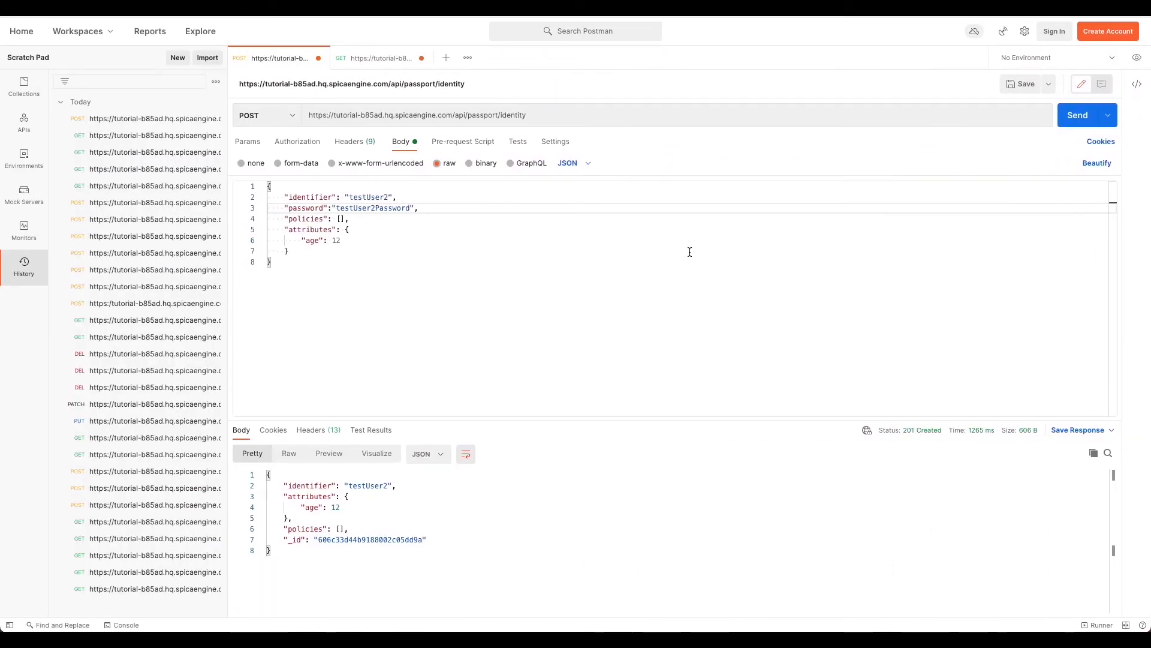
click(391, 58)
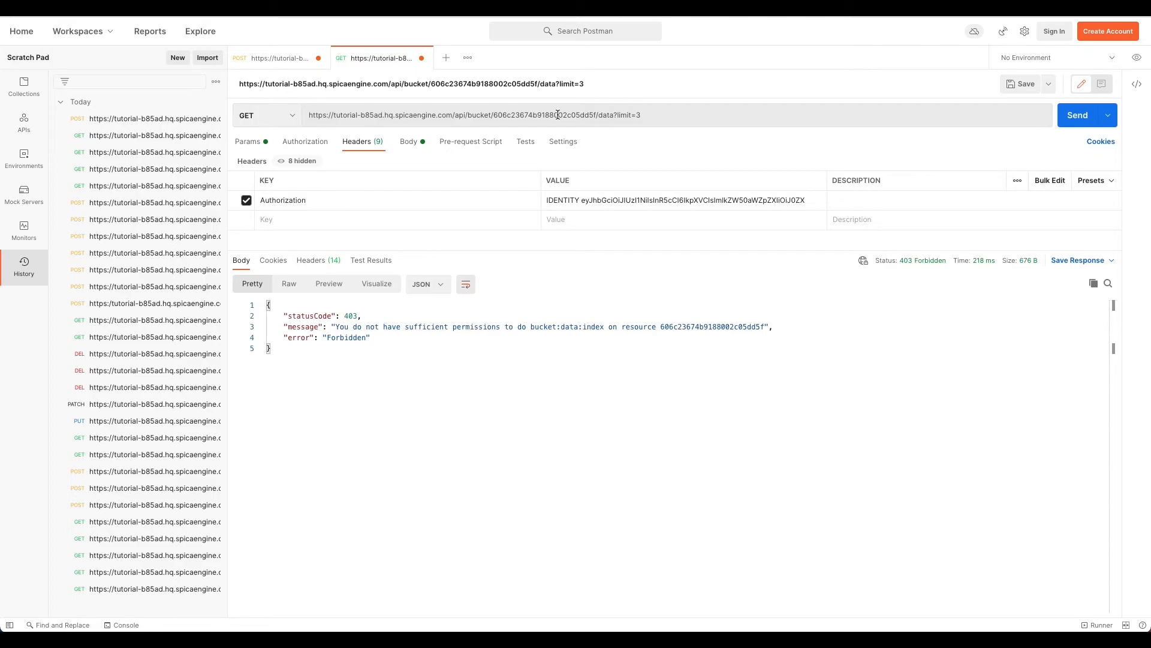
Step: Start a new request from the server URL with its path replaced by passport/identity/
key(ctrl+Right)
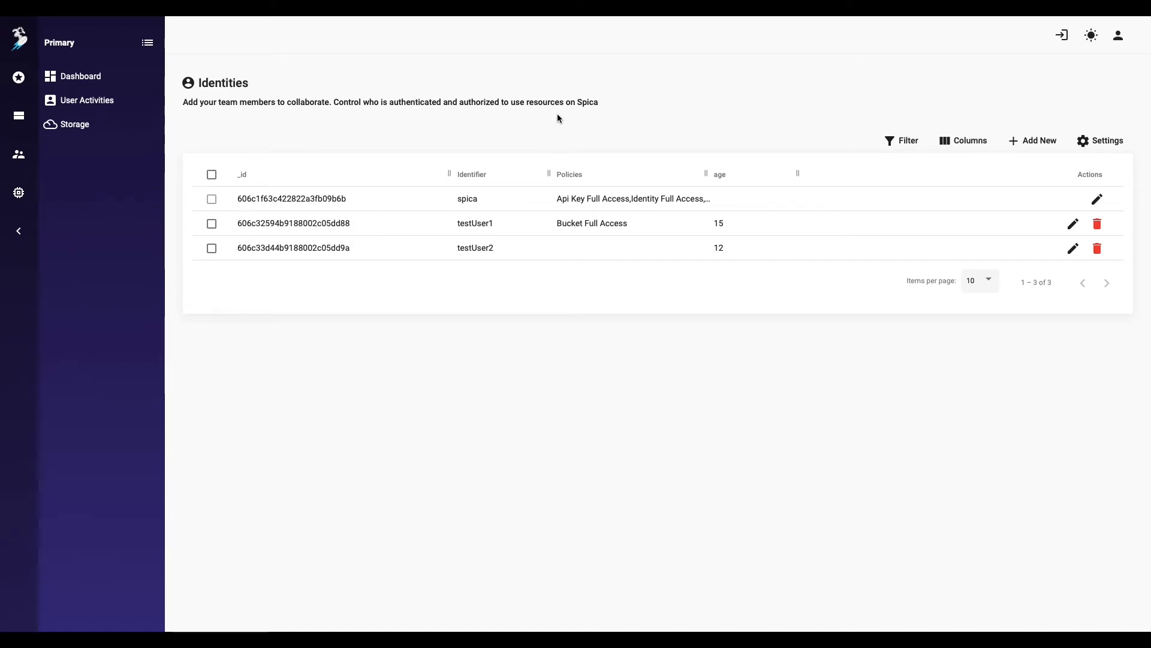
click(19, 154)
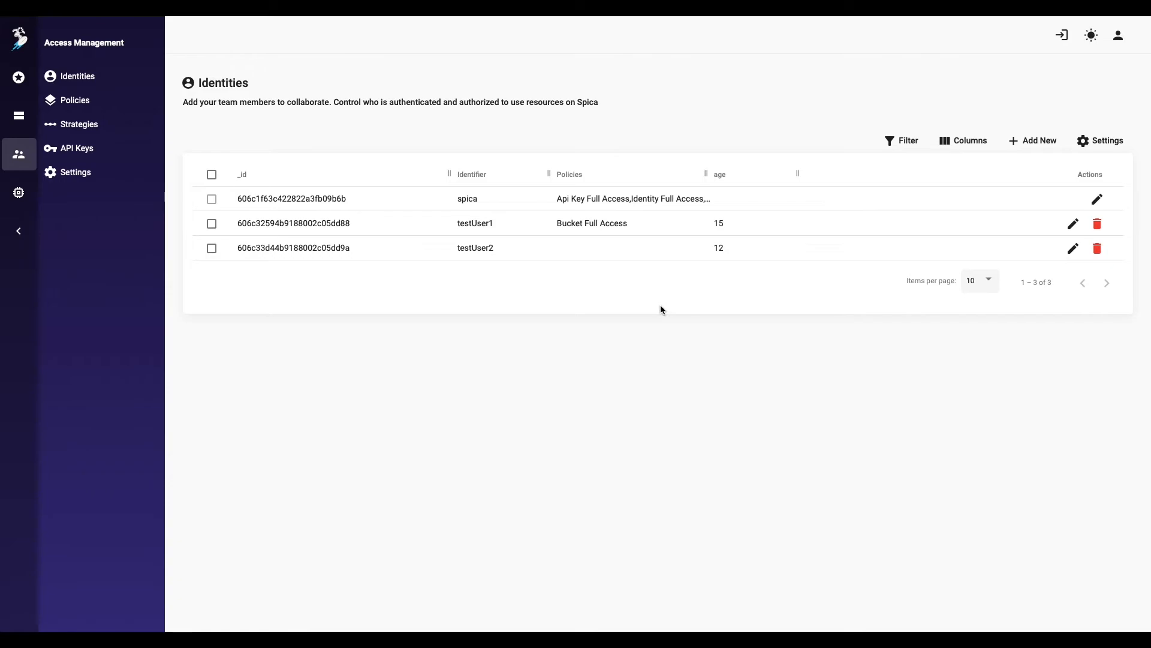
key(ctrl+Left)
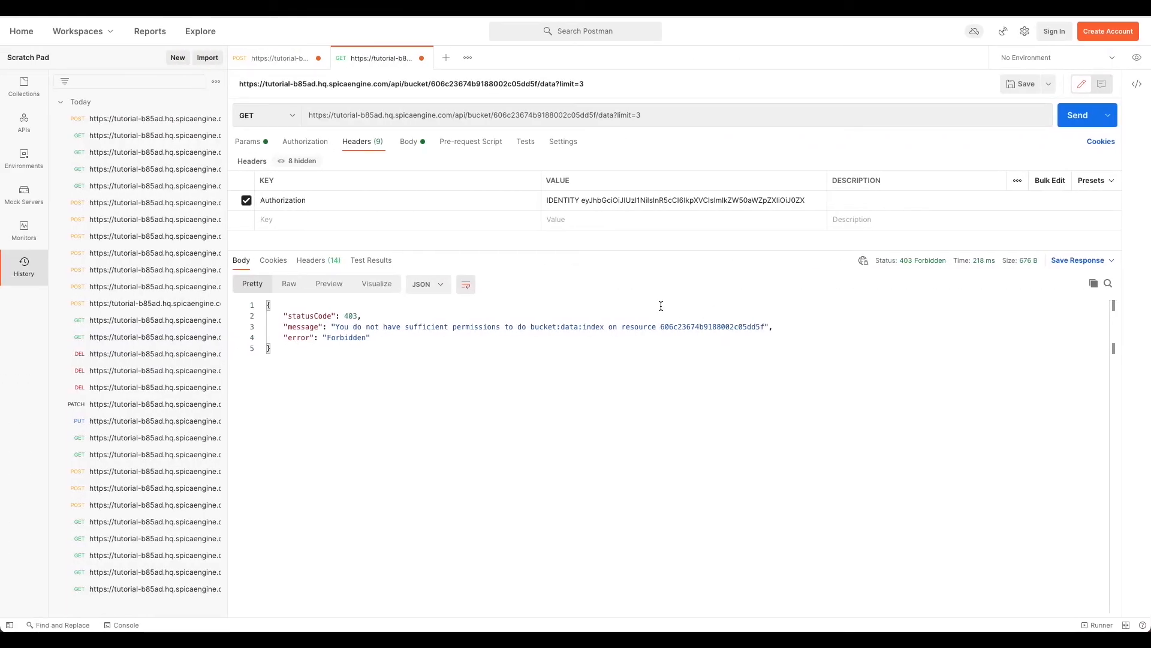
click(446, 58)
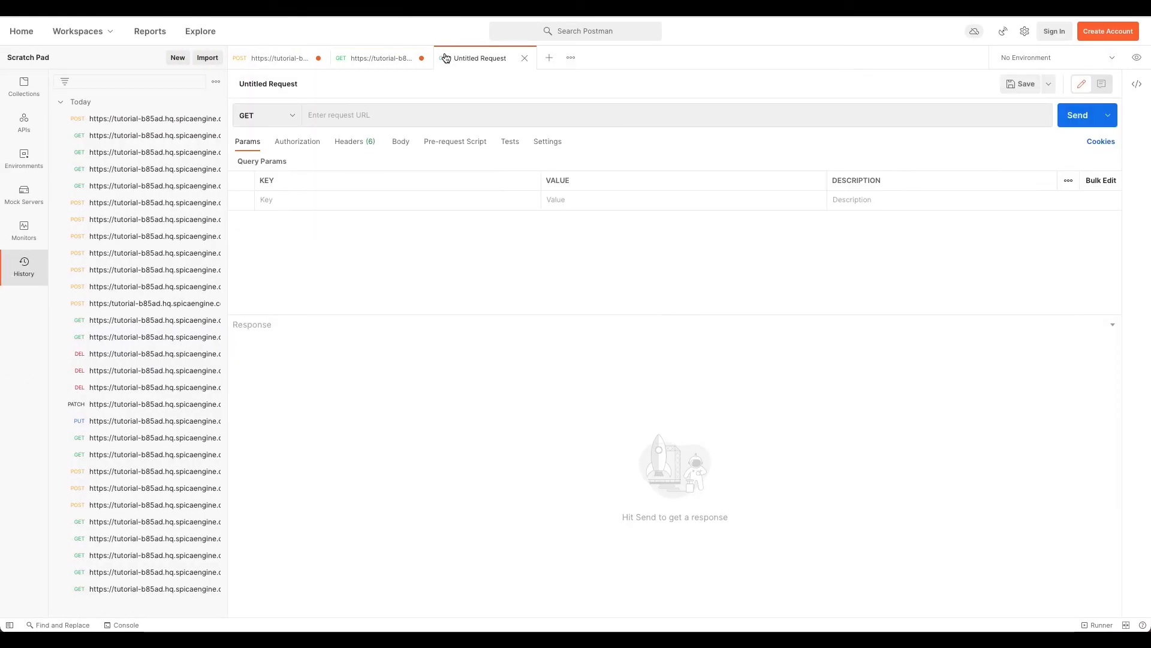
click(386, 57)
click(653, 114)
drag(653, 114, 296, 108)
key(ctrl+c)
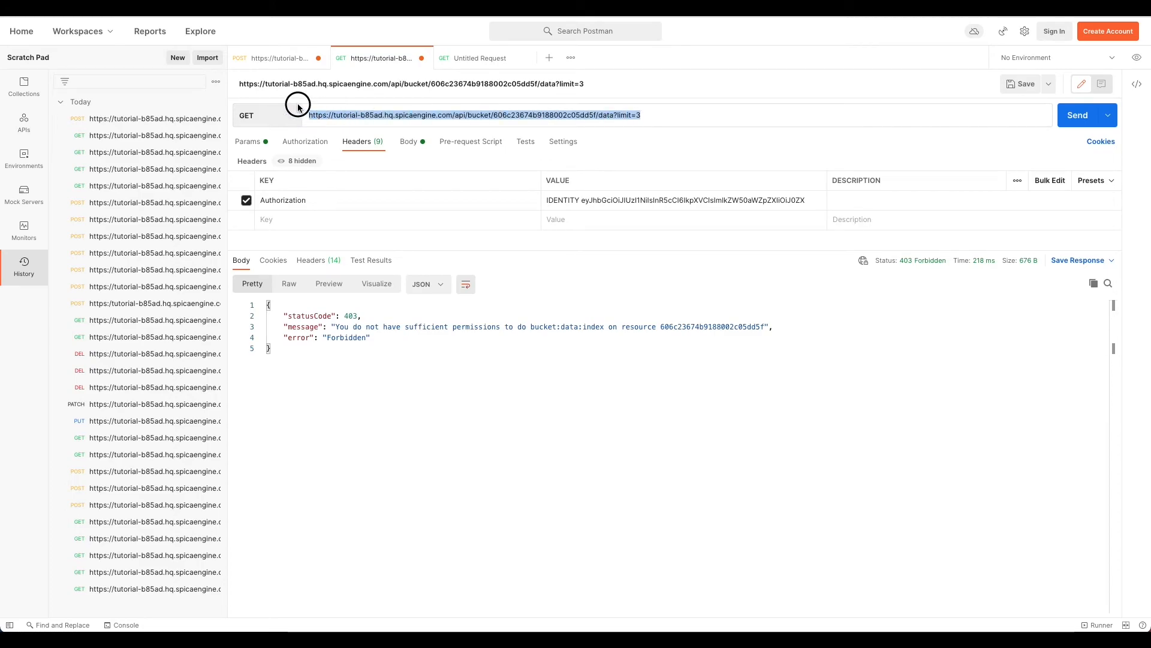
click(462, 58)
click(430, 111)
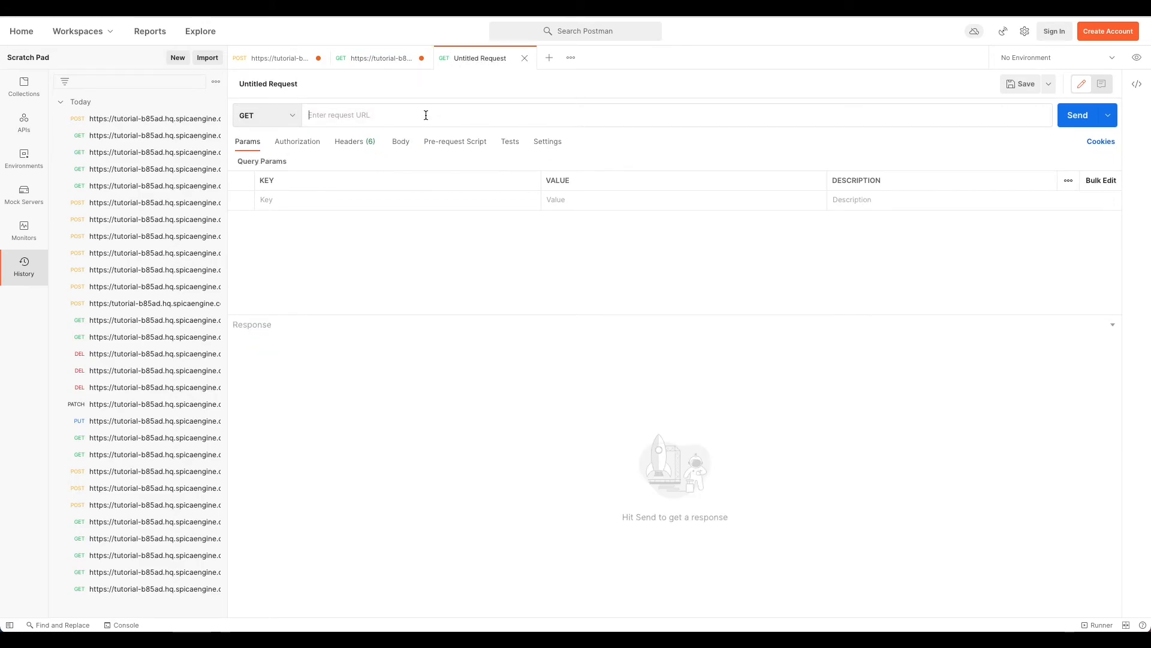
key(ctrl+v)
drag(679, 119, 469, 114)
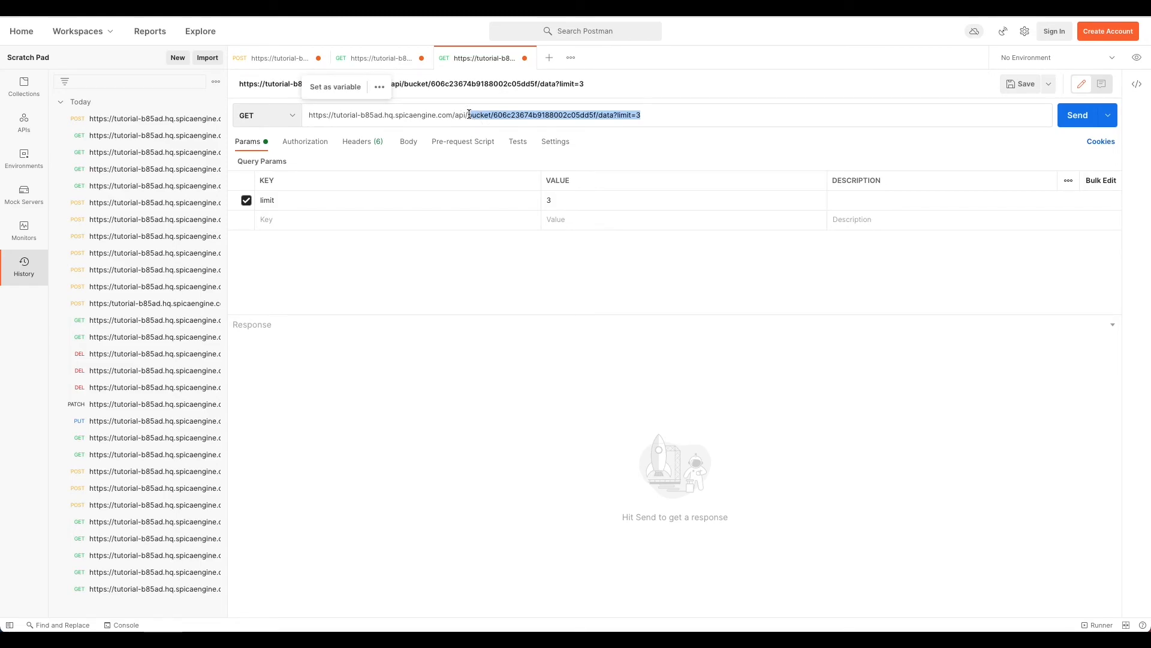
text(passpor)
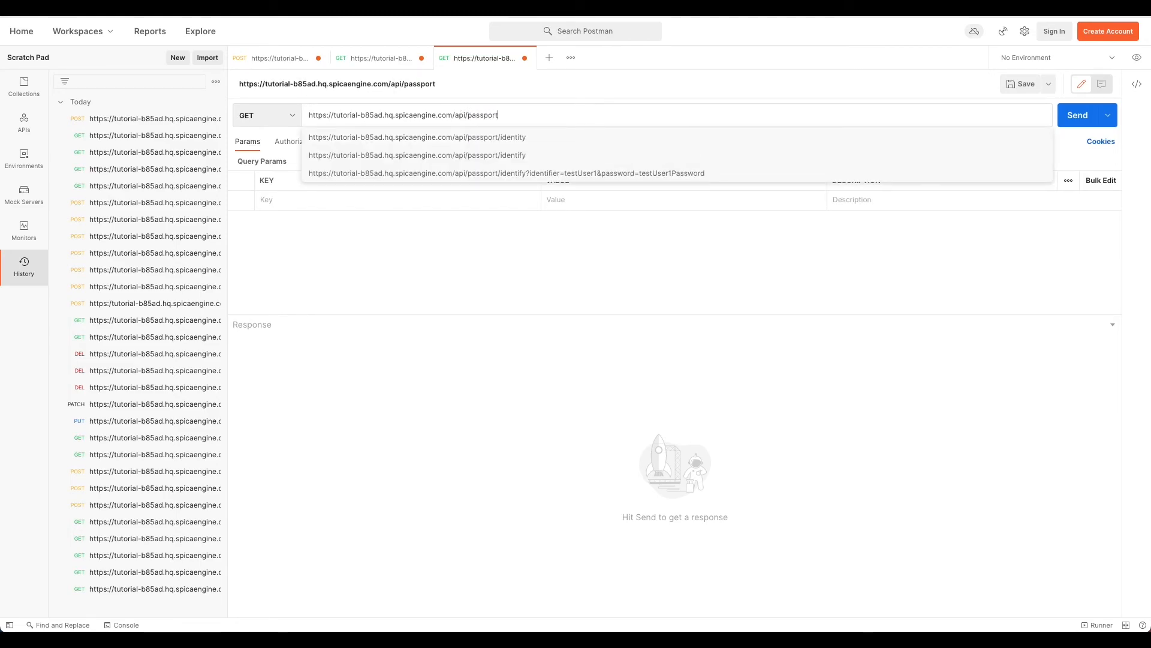
text(t/identity)
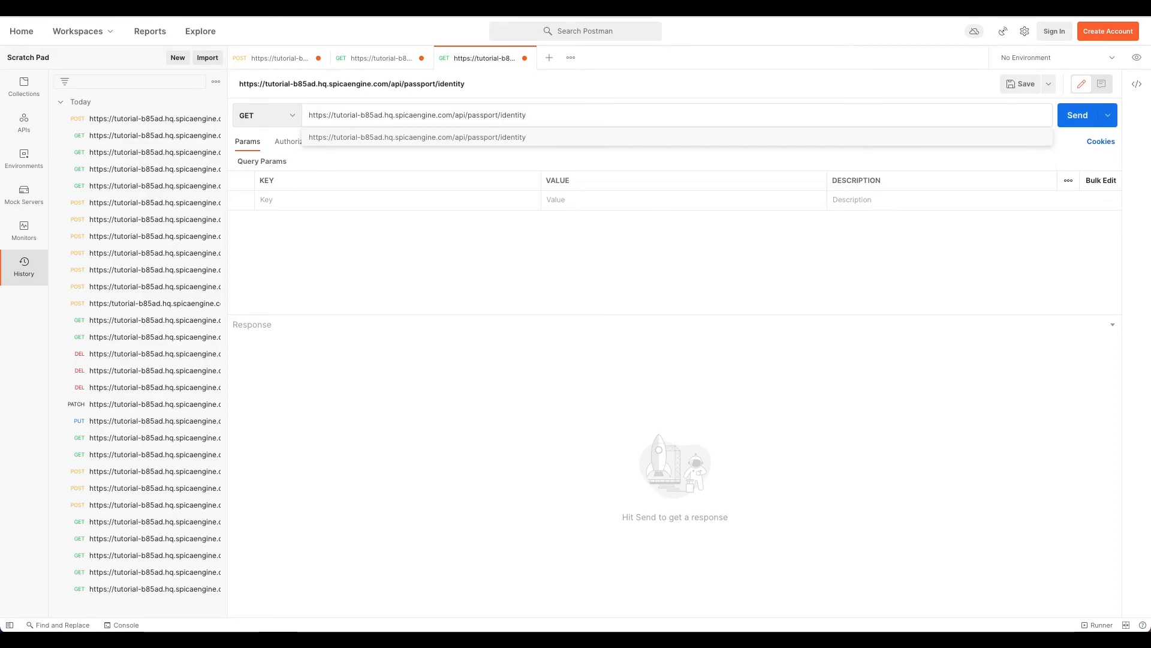
text(/)
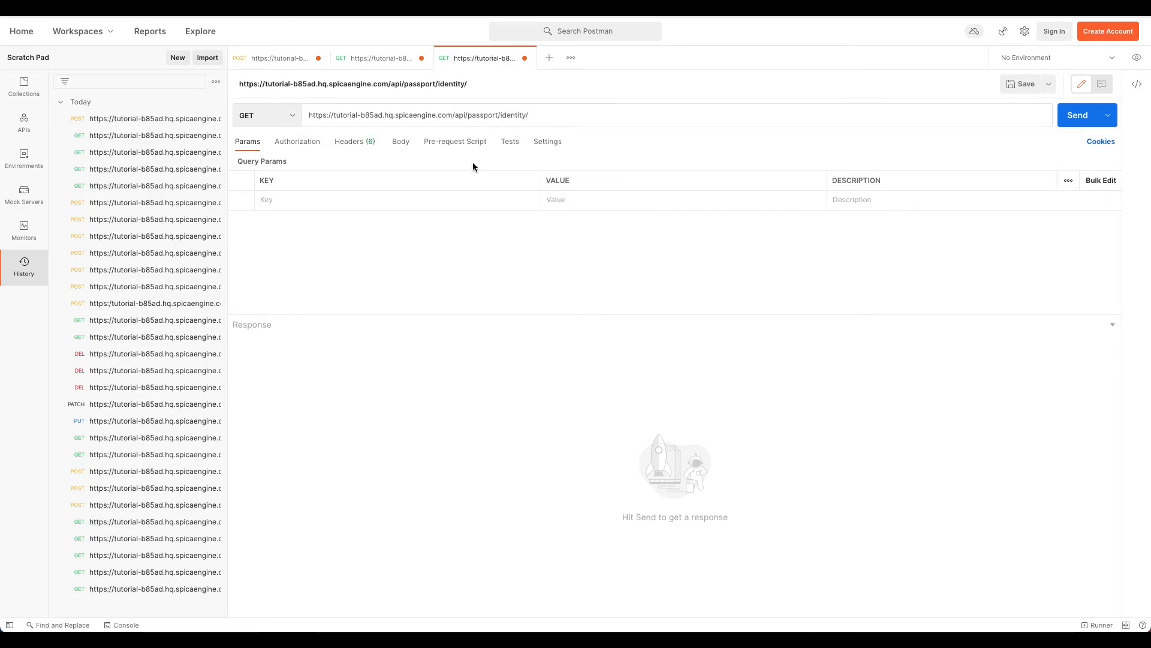
Step: Append testUser2's id from Spica and /policy/BucketFullAccess to the URL
key(ctrl+Right)
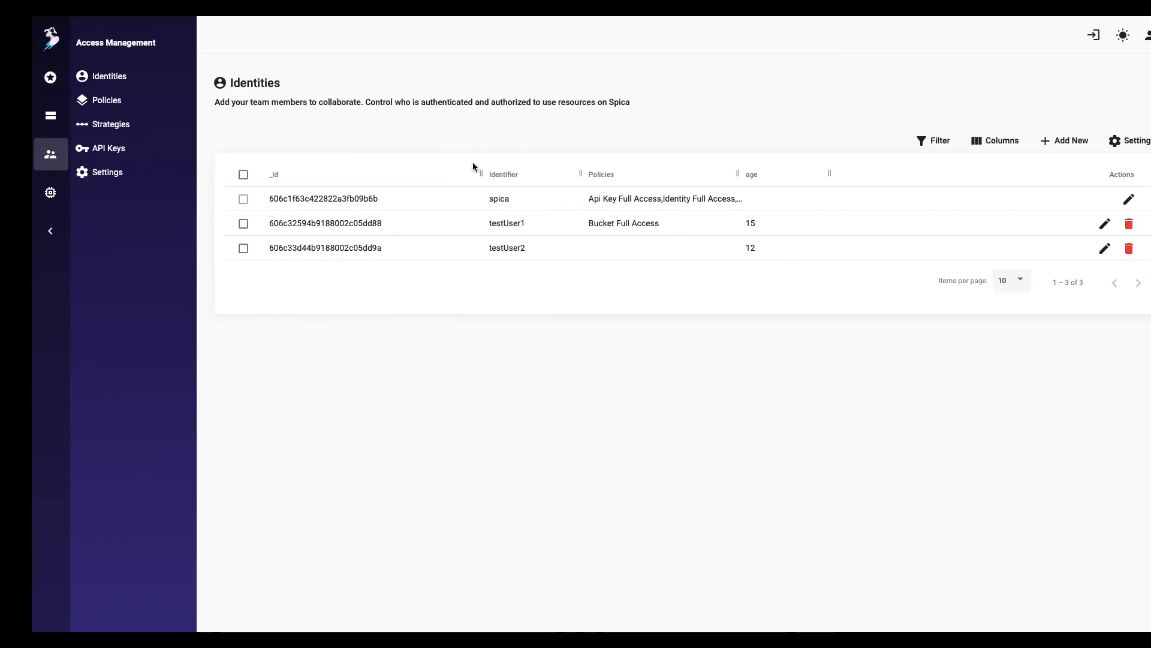
double_click(303, 249)
key(ctrl+c)
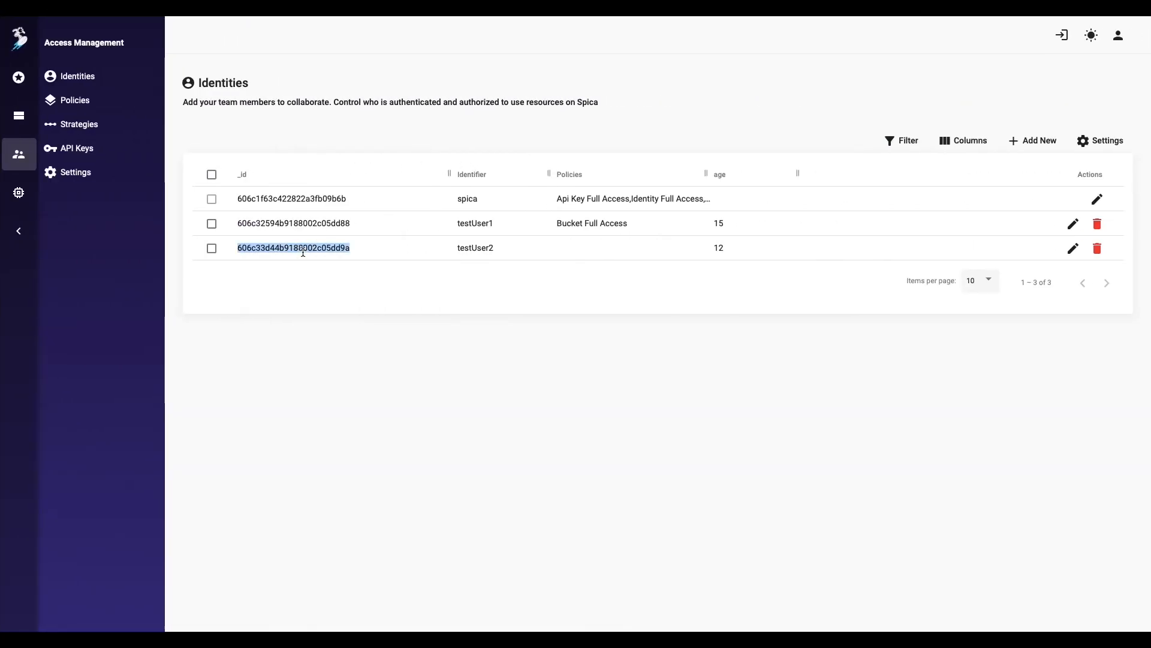
key(ctrl+Left)
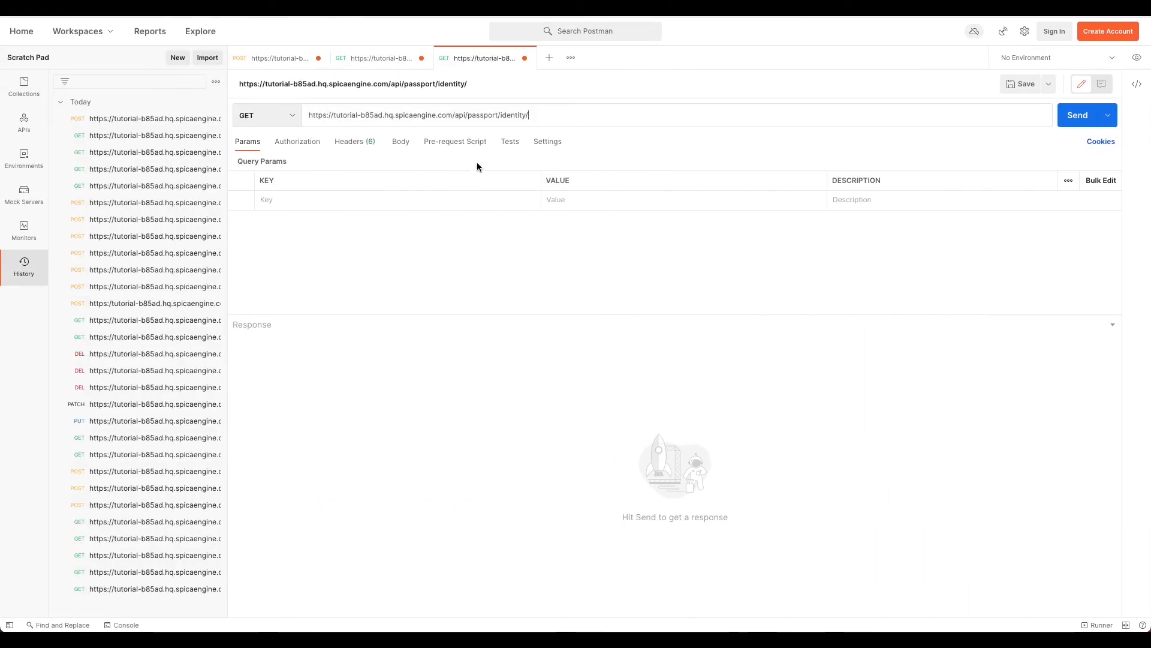
click(542, 116)
key(ctrl+v)
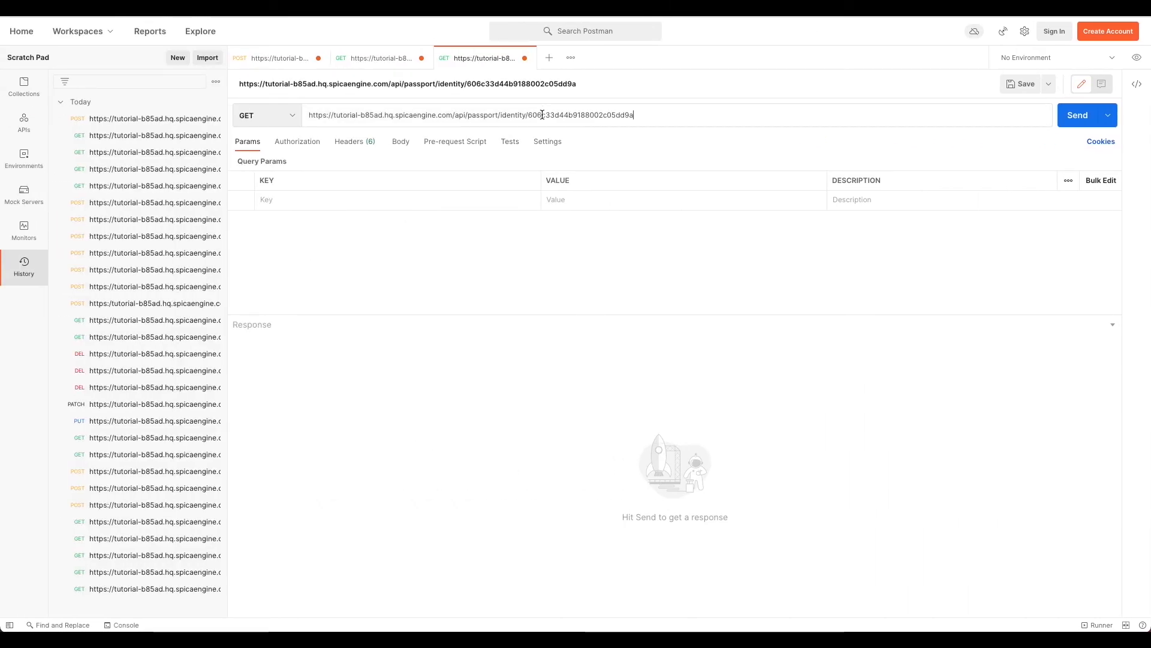
text(/policy)
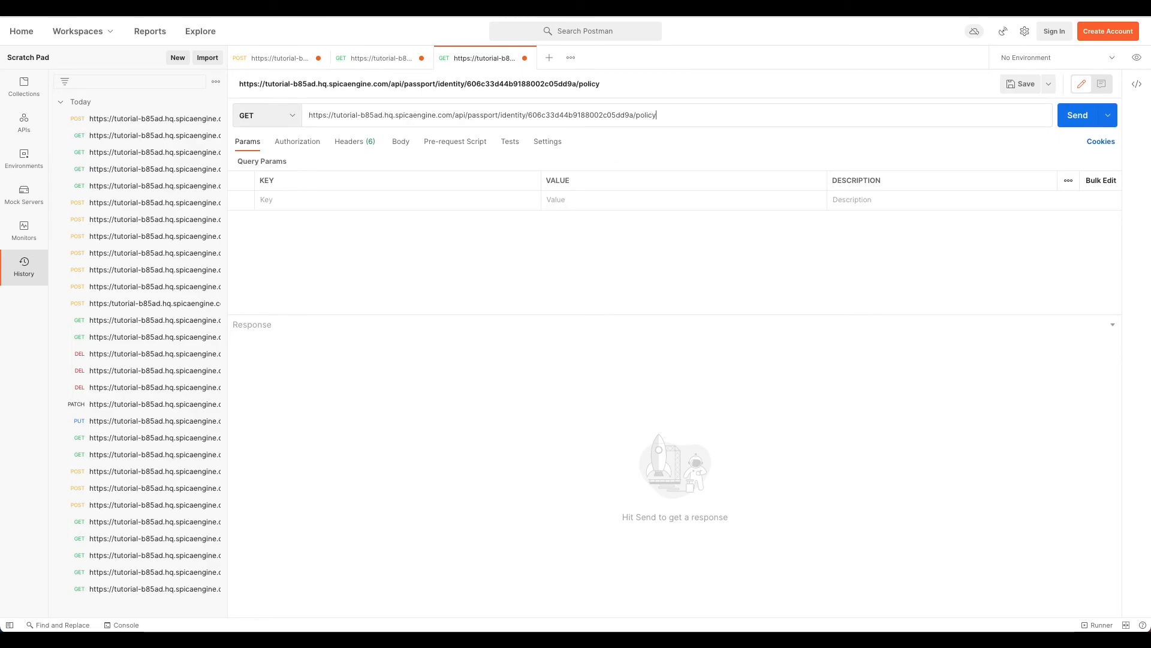
text(/BucketFullAccess)
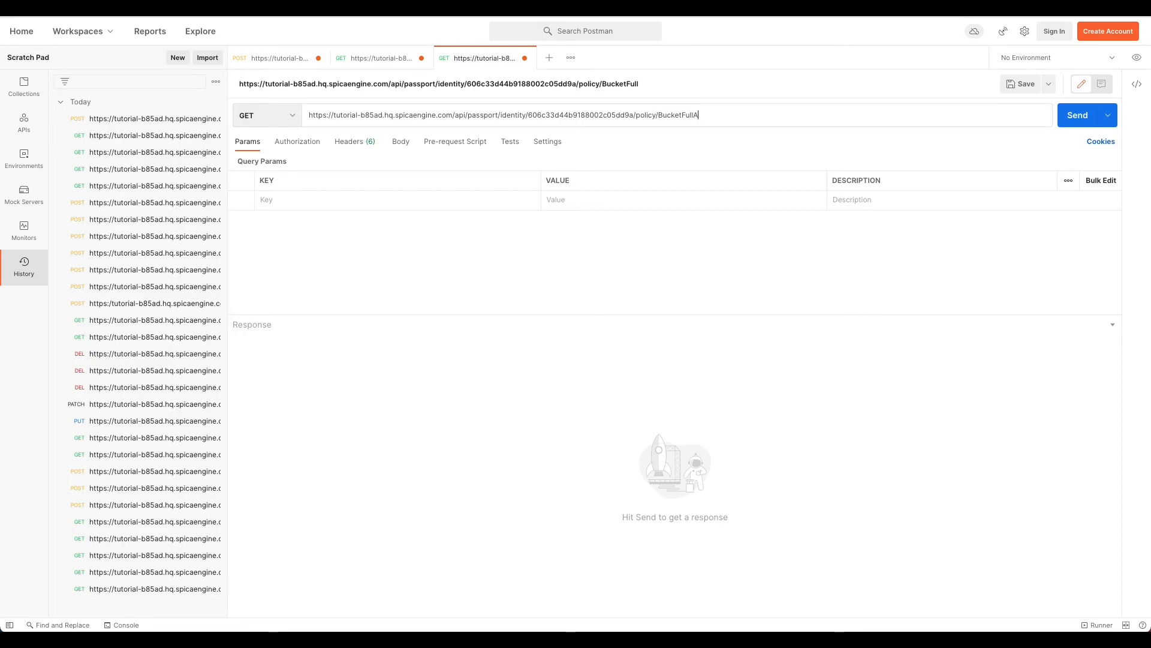
click(290, 114)
Step: Switch the request to PUT and add an Authorization header whose value begins with 'APIKEY'
click(281, 182)
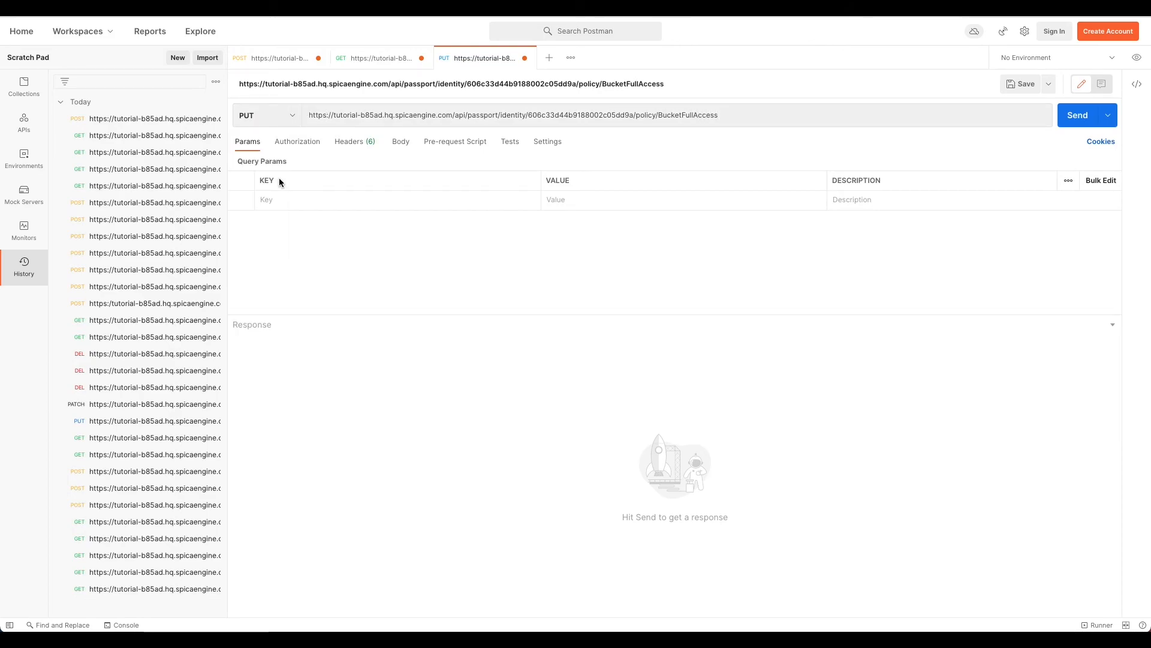
click(342, 144)
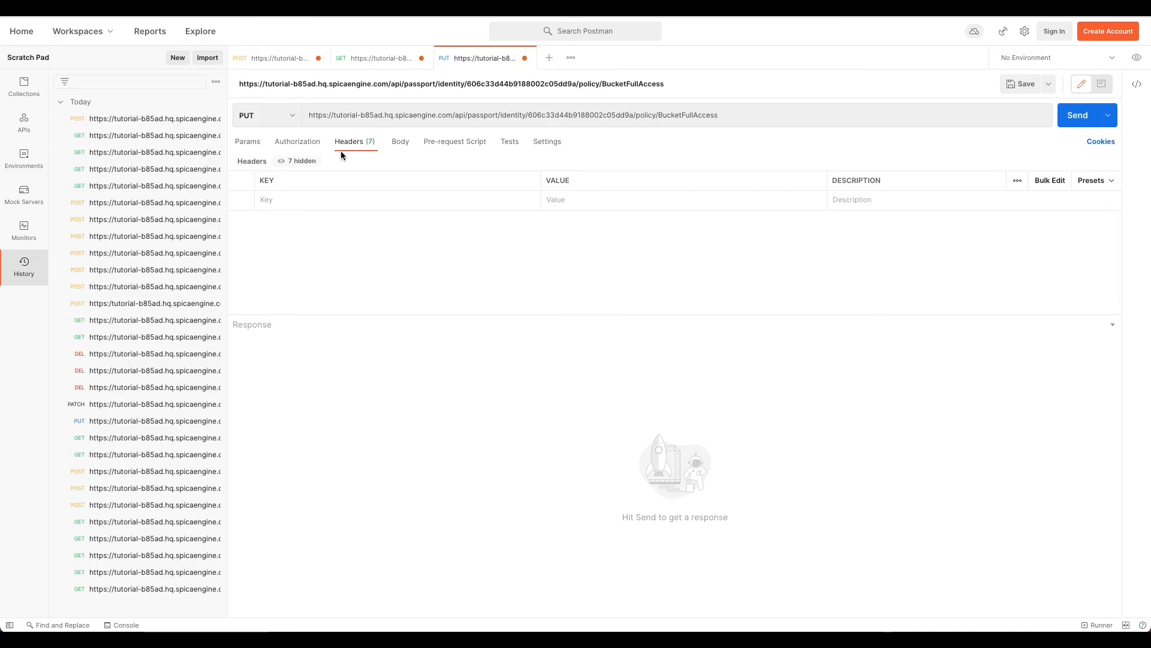
click(338, 203)
text(Author)
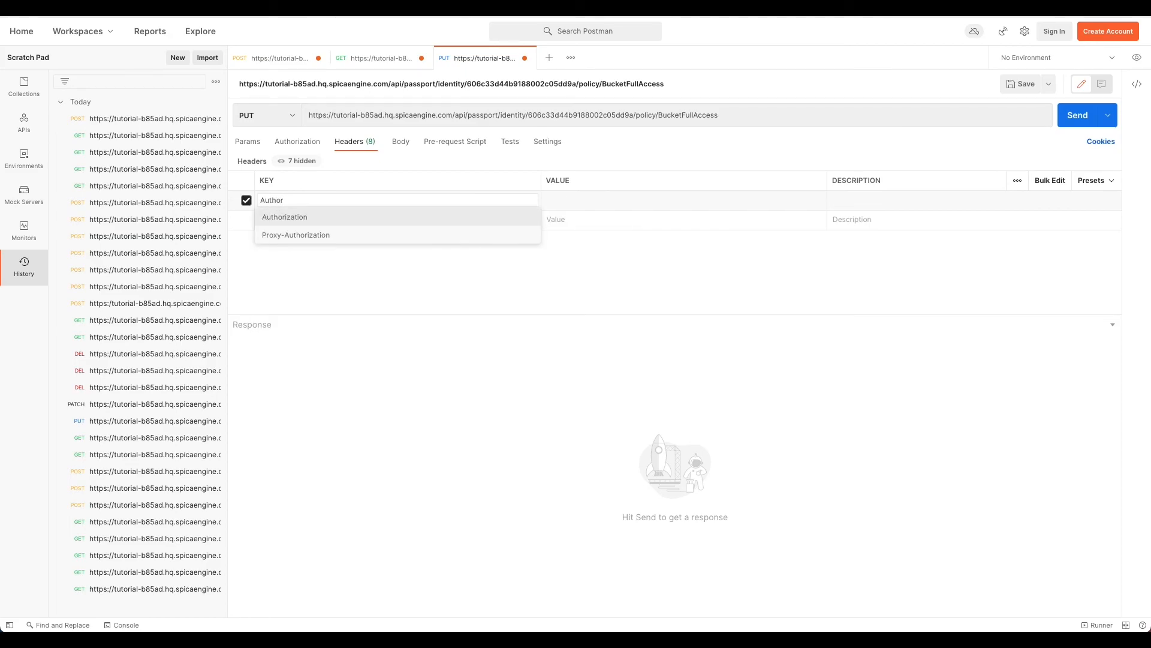
key(Return)
click(551, 197)
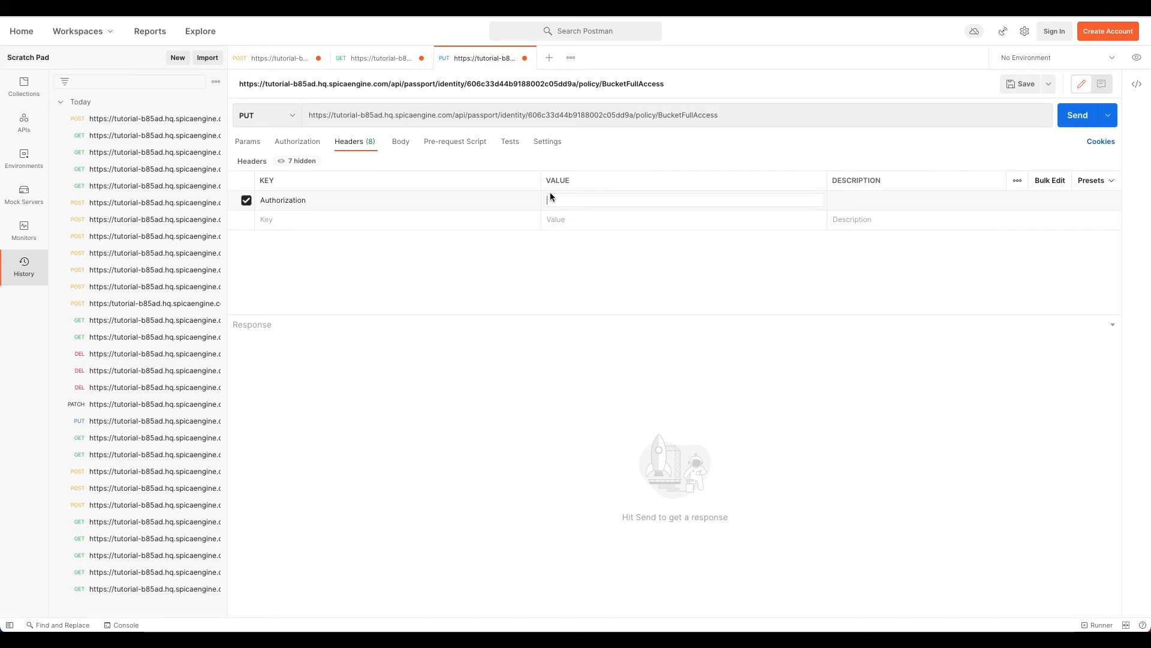
text(APIKEY)
key(ctrl+Right)
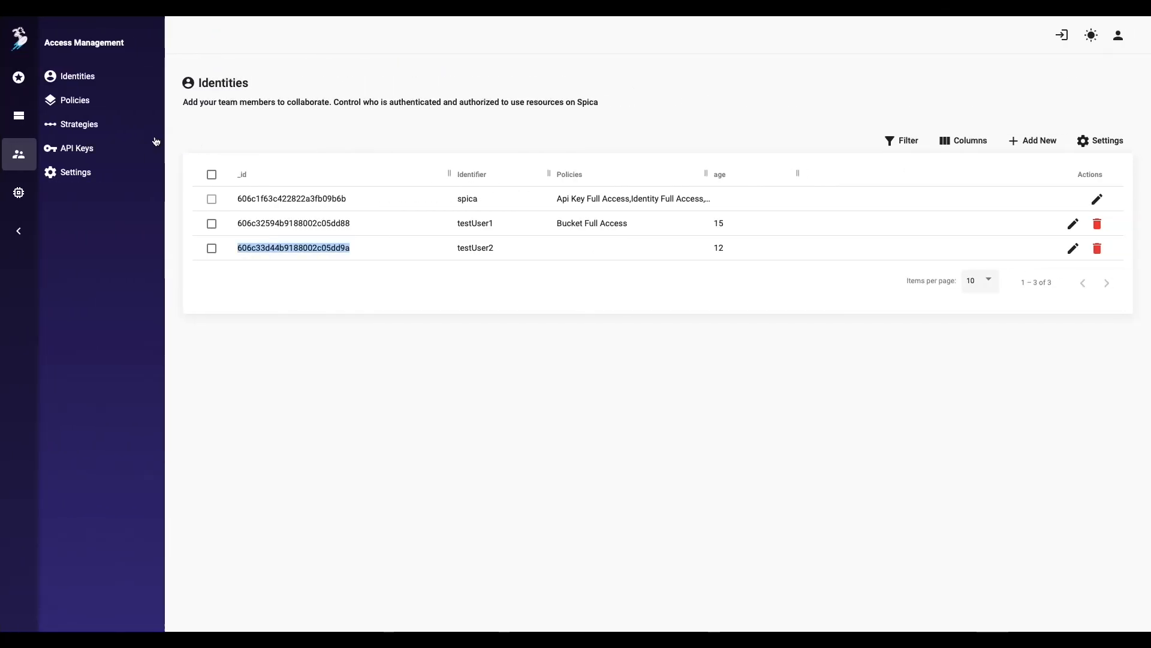
Step: Paste Spica's Registration API key after APIKEY and send the PUT, getting 204 No Content
click(126, 148)
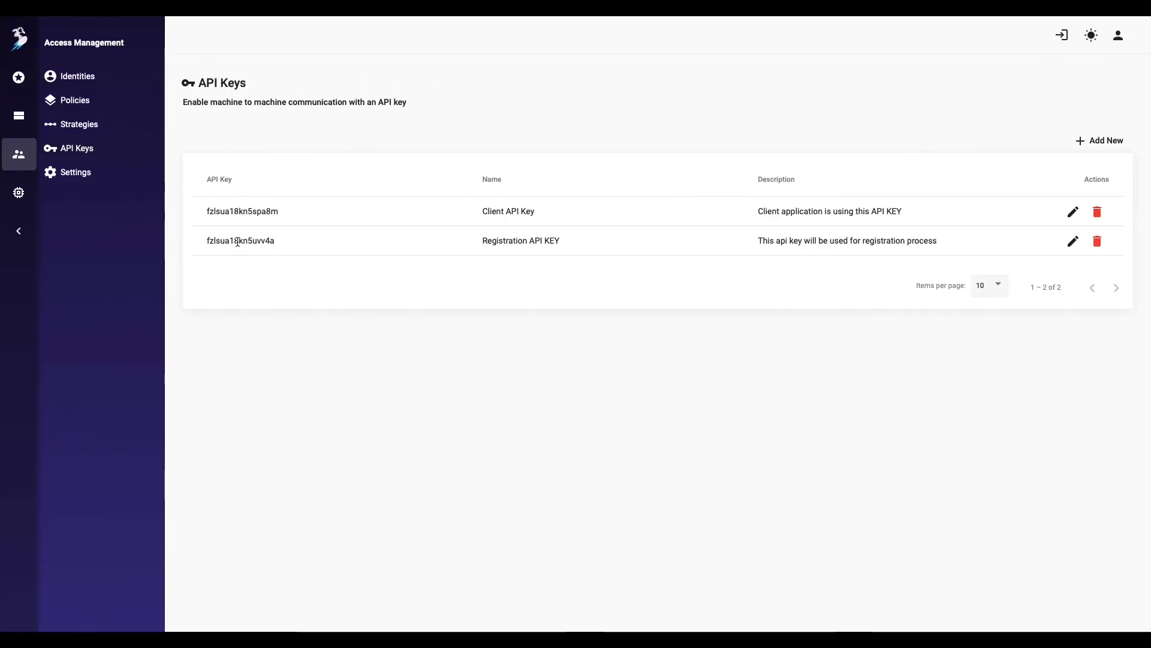
double_click(238, 242)
key(ctrl+c)
key(ctrl+Left)
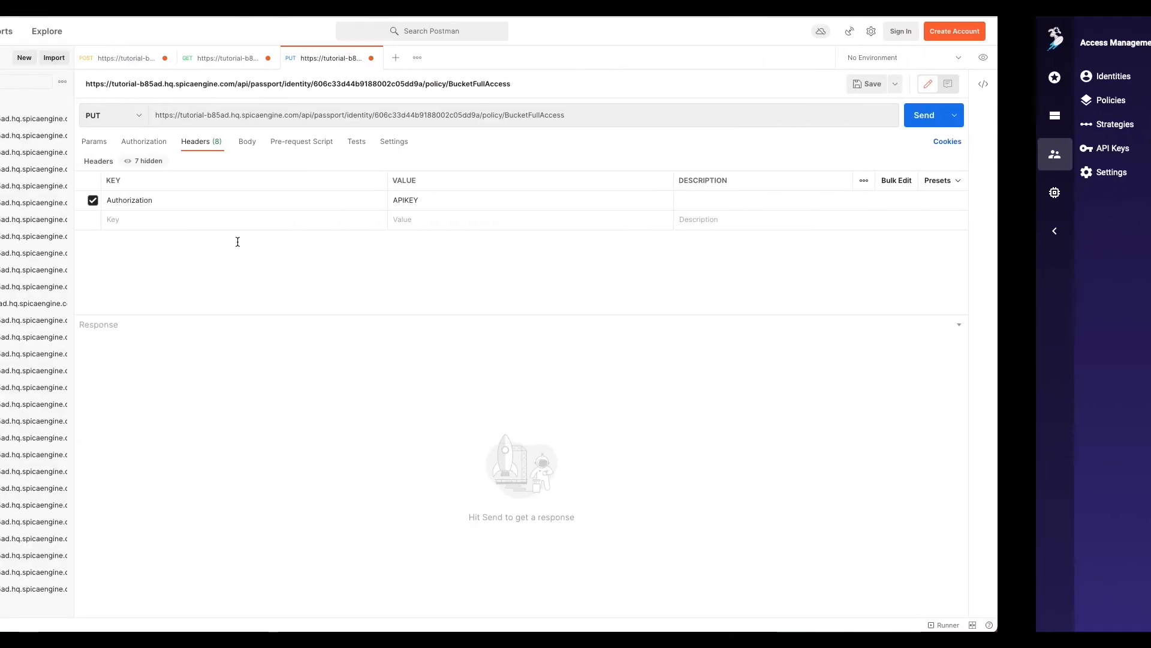
click(649, 205)
key(ctrl+v)
click(1075, 115)
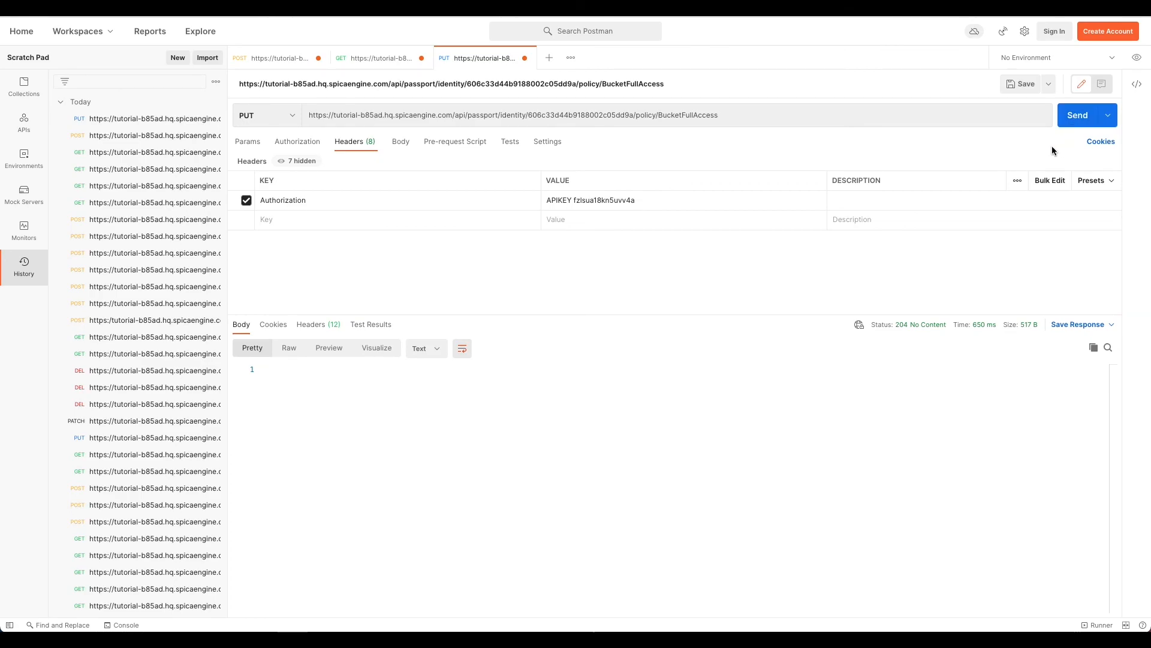
Step: Reopen Spica's Identities list and confirm testUser2 now holds Bucket Full Access
key(ctrl+Right)
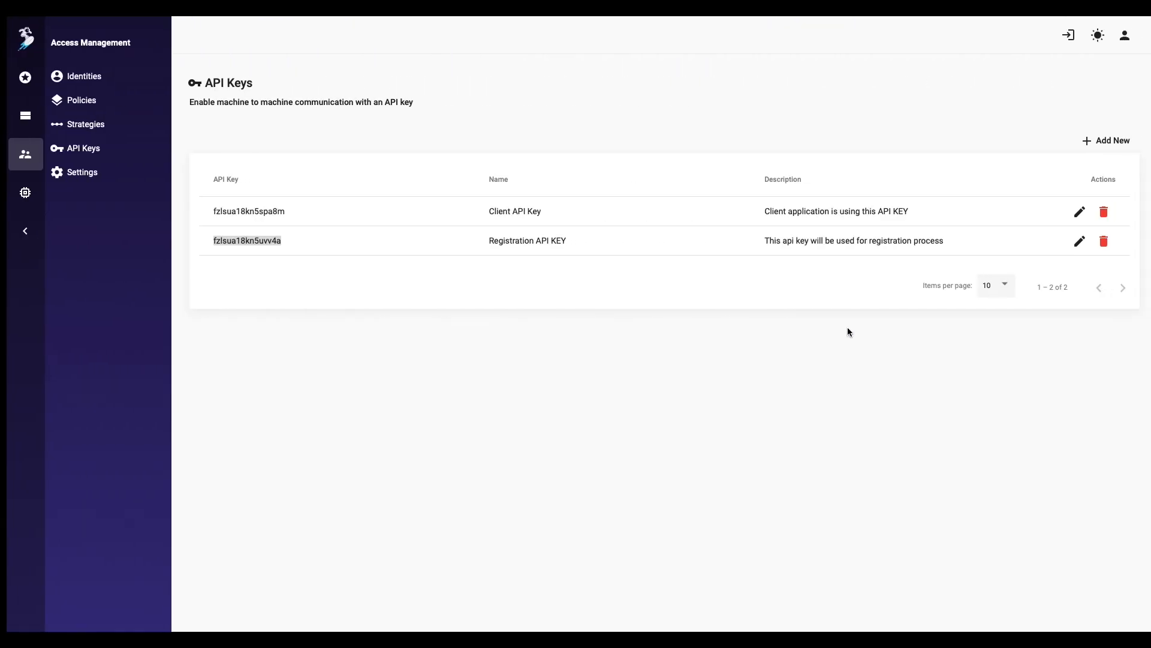
click(117, 86)
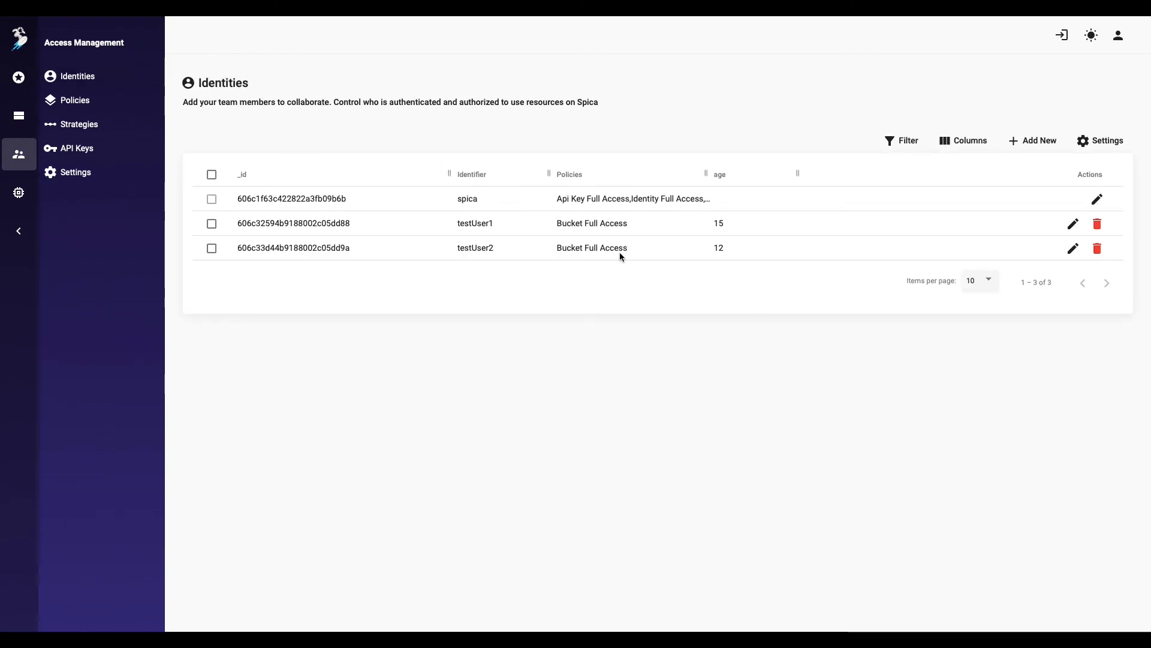
drag(640, 250, 534, 252)
click(533, 252)
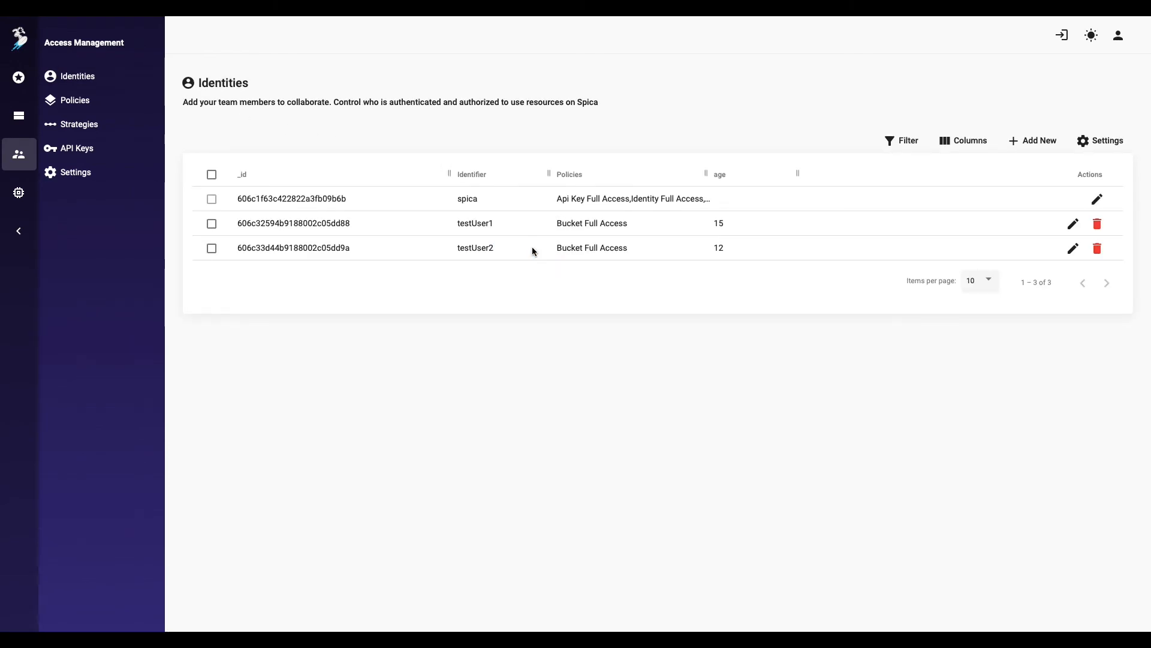